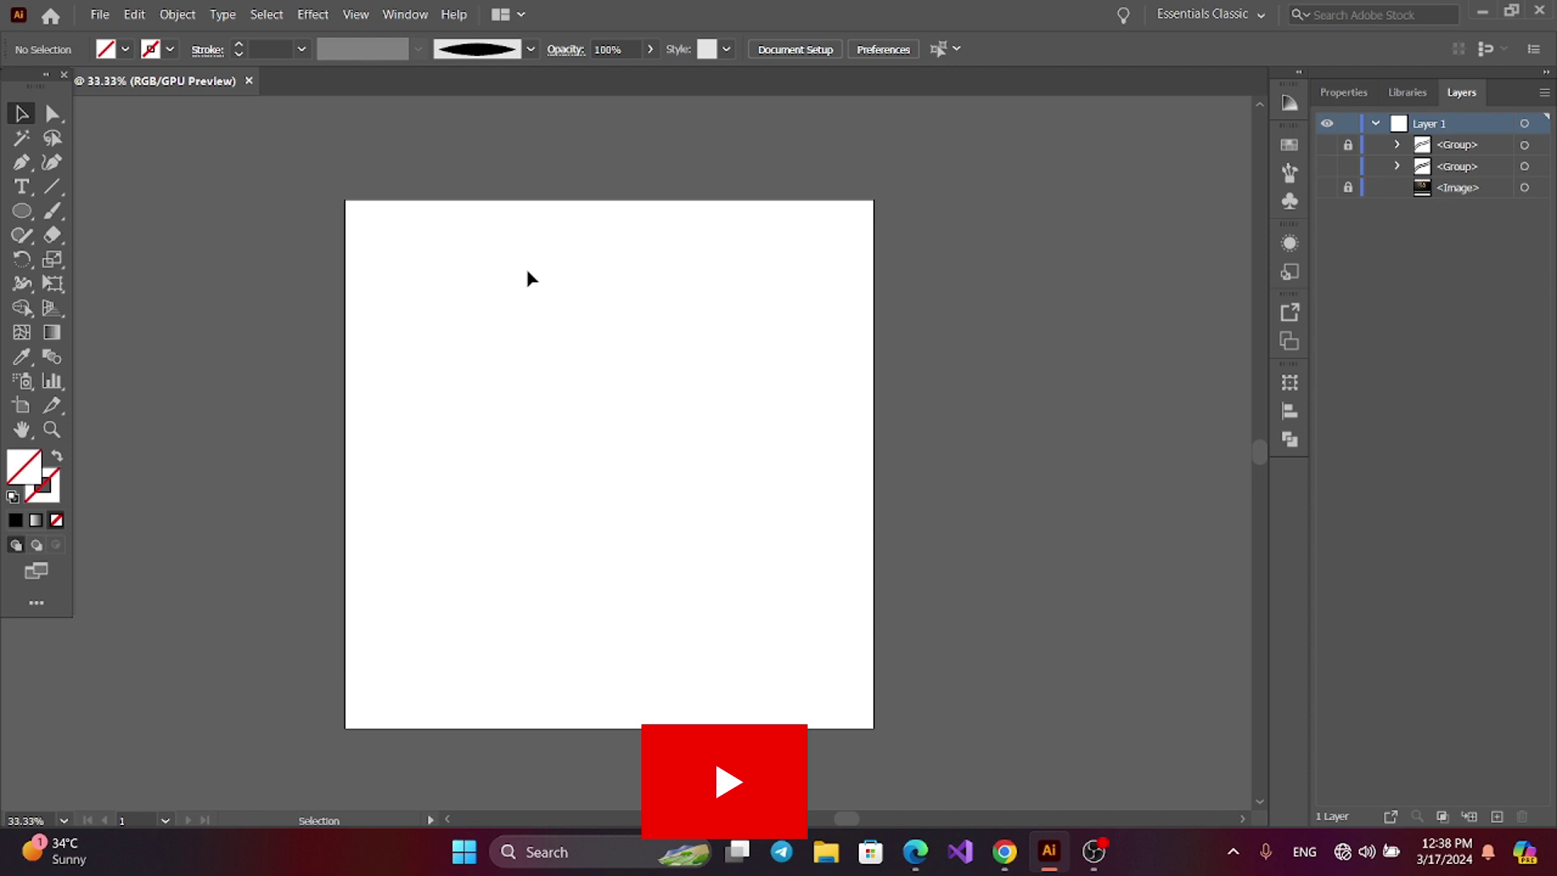
Step: Type a capital D near the artboard centre and scale it up
left_click(24, 187)
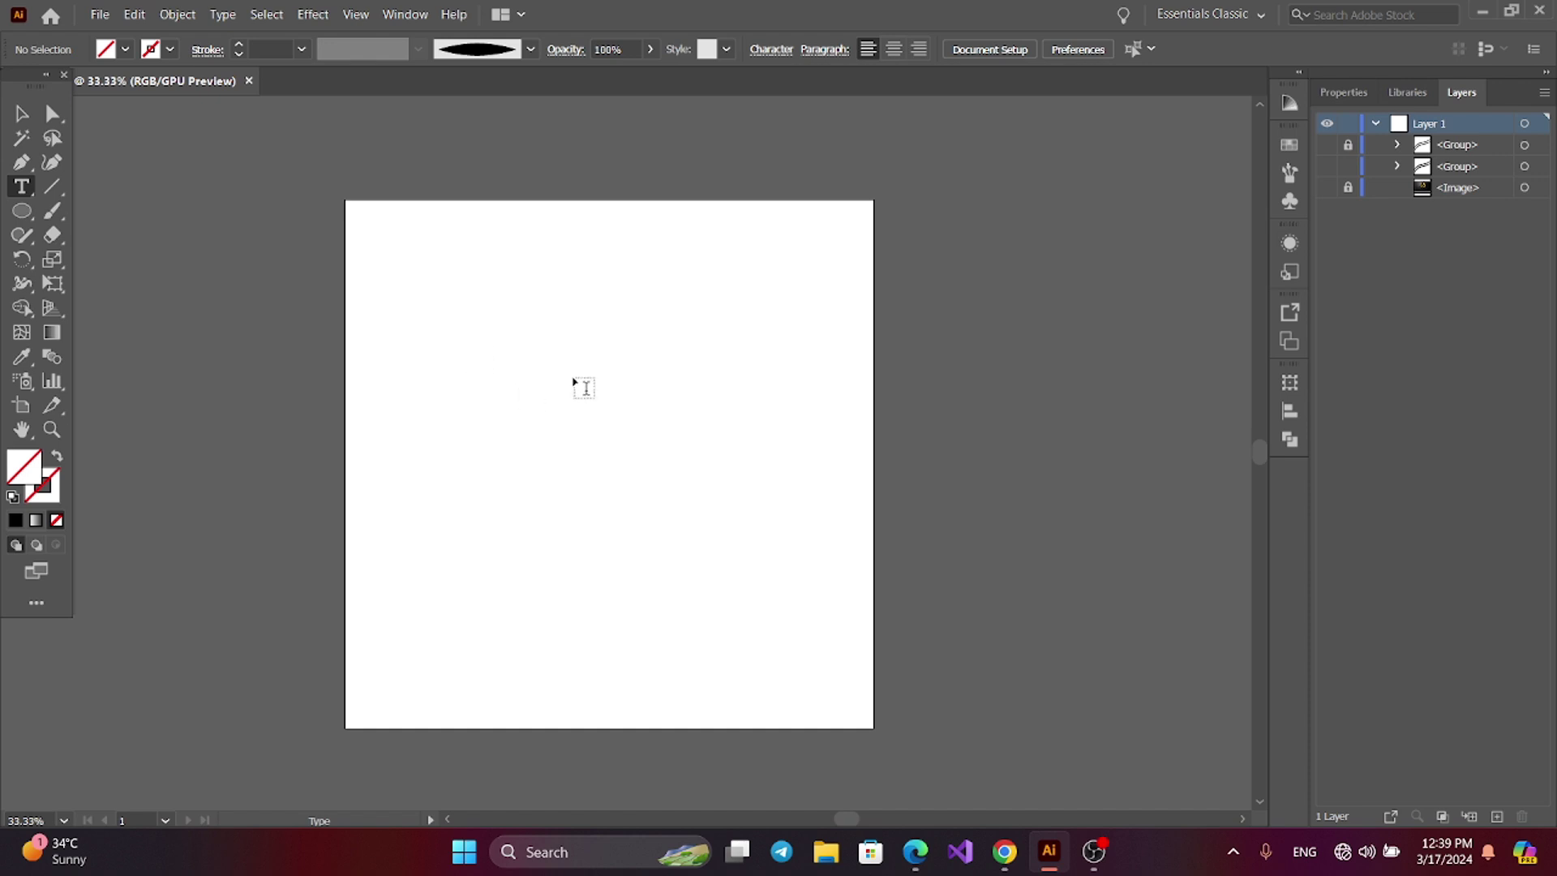
left_click(573, 374)
key("Caps_Lock")
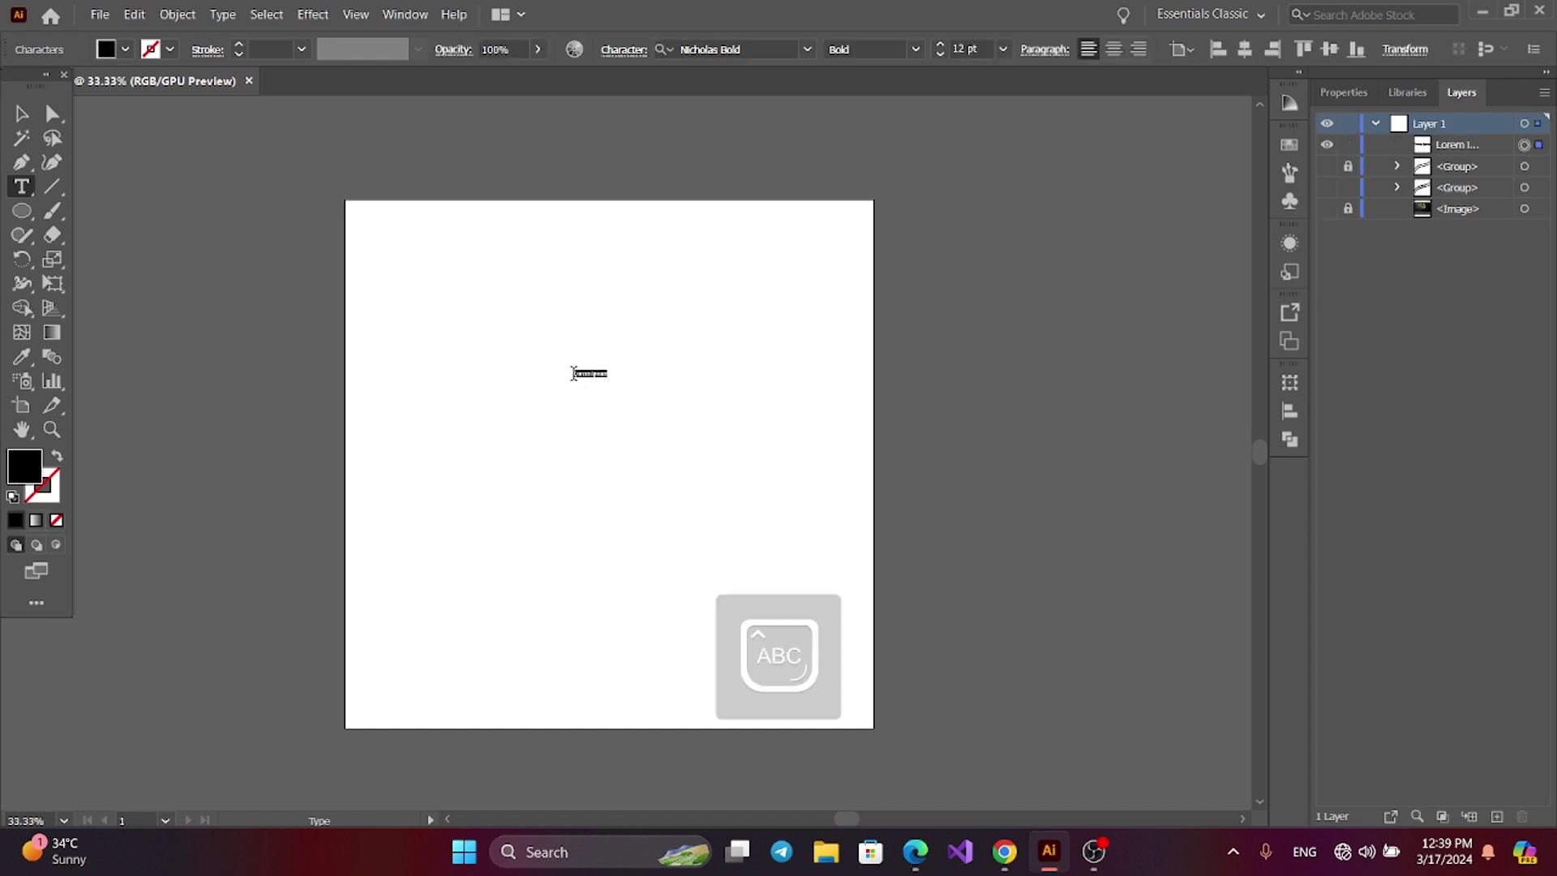
type("D")
left_click(22, 114)
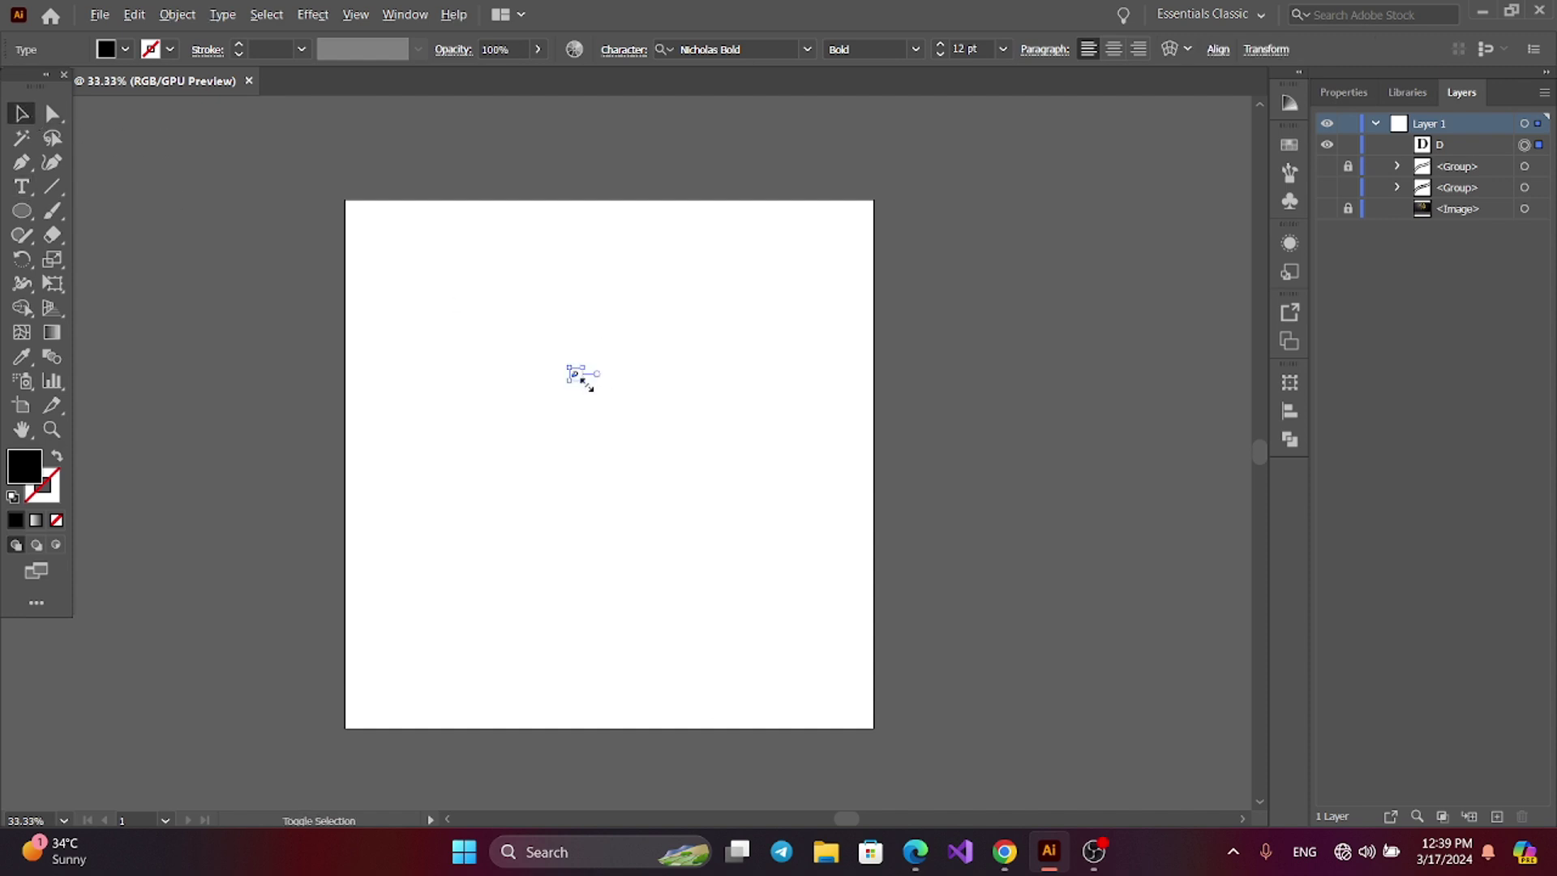
left_click_drag(585, 386, 579, 440)
left_click_drag(662, 533, 676, 550)
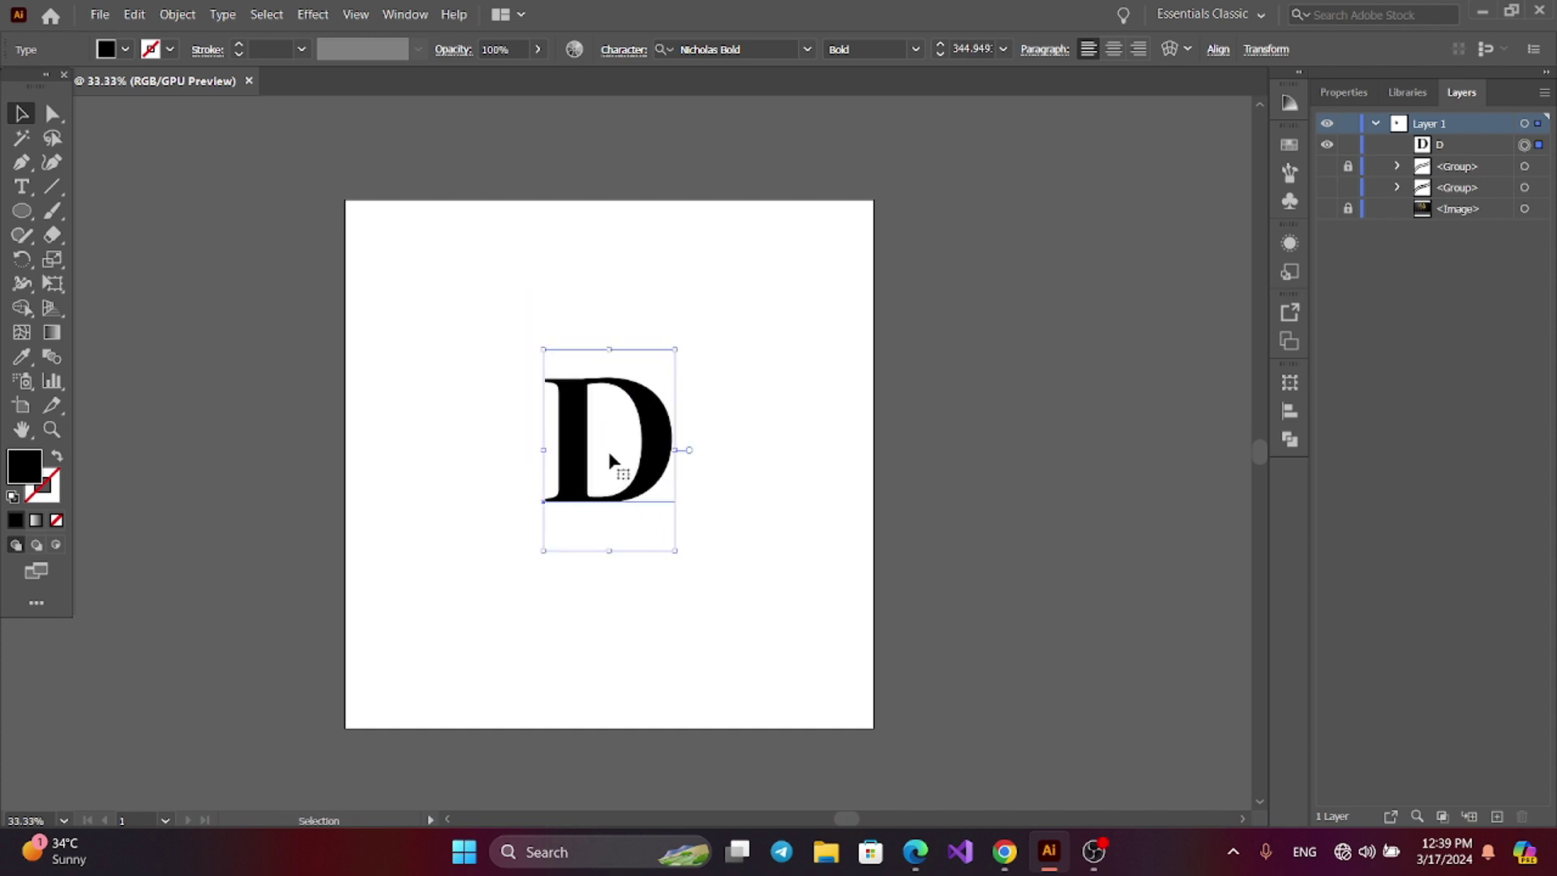
Step: Set the D to Nicholas Bold and expand it into outlined shapes
left_click(807, 50)
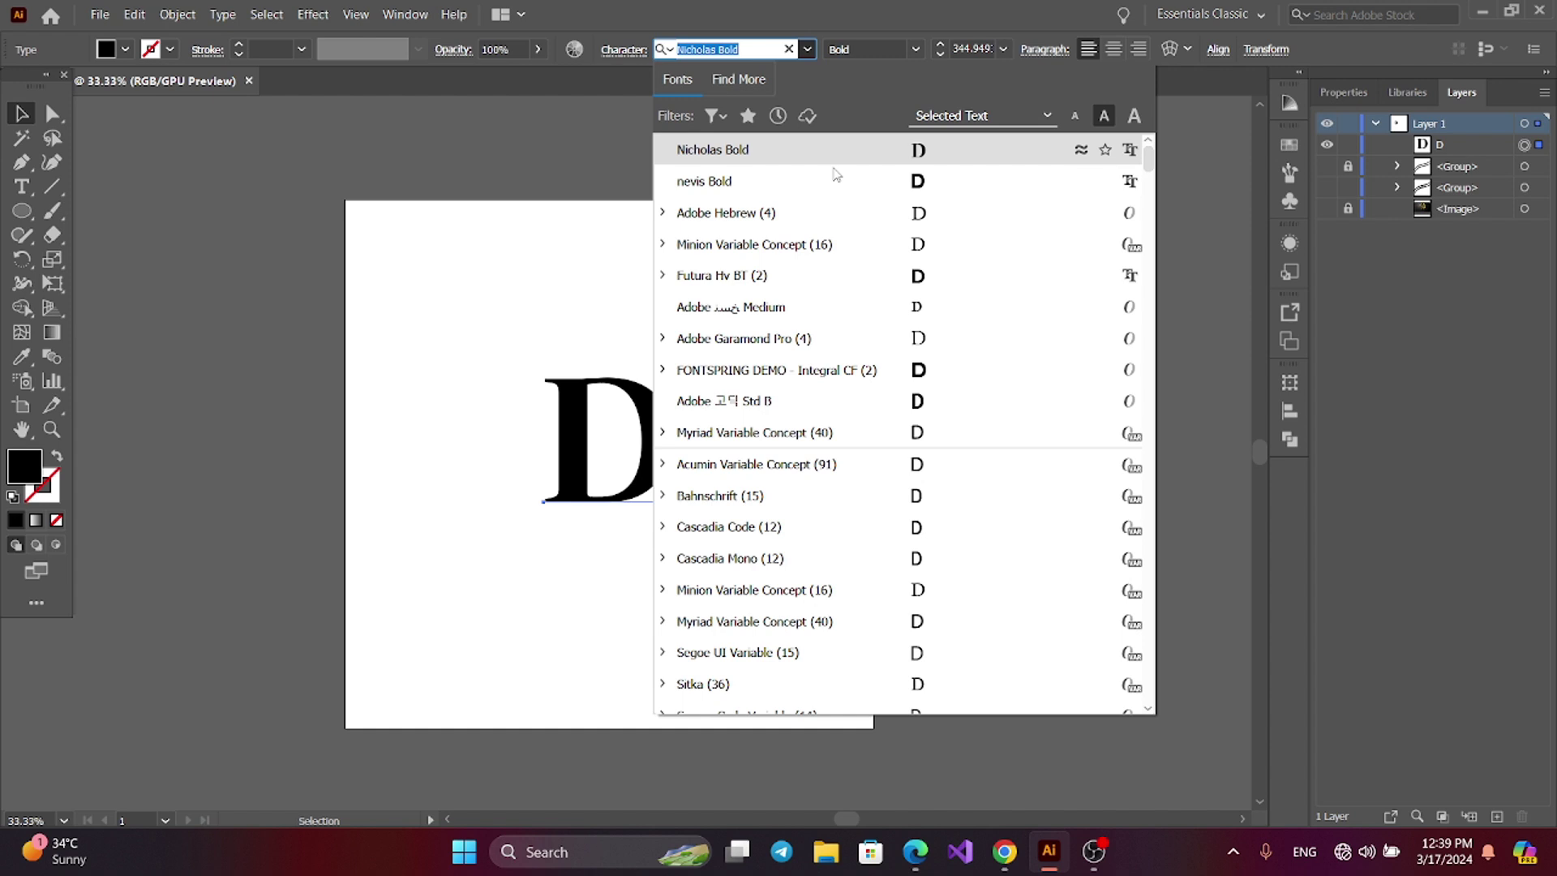
left_click(438, 256)
left_click(584, 438)
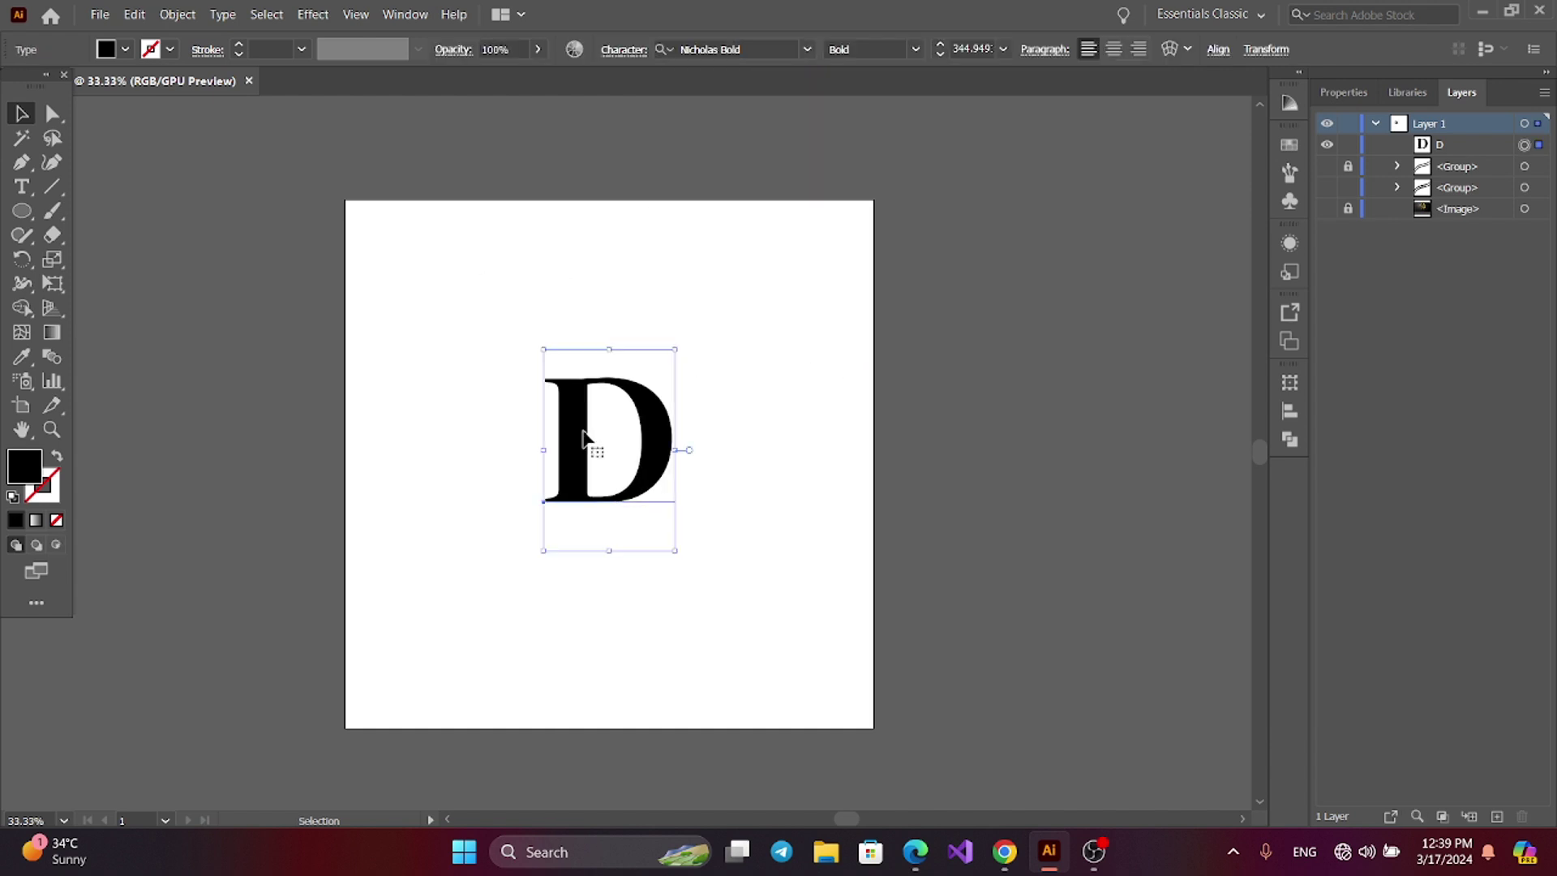
left_click(178, 14)
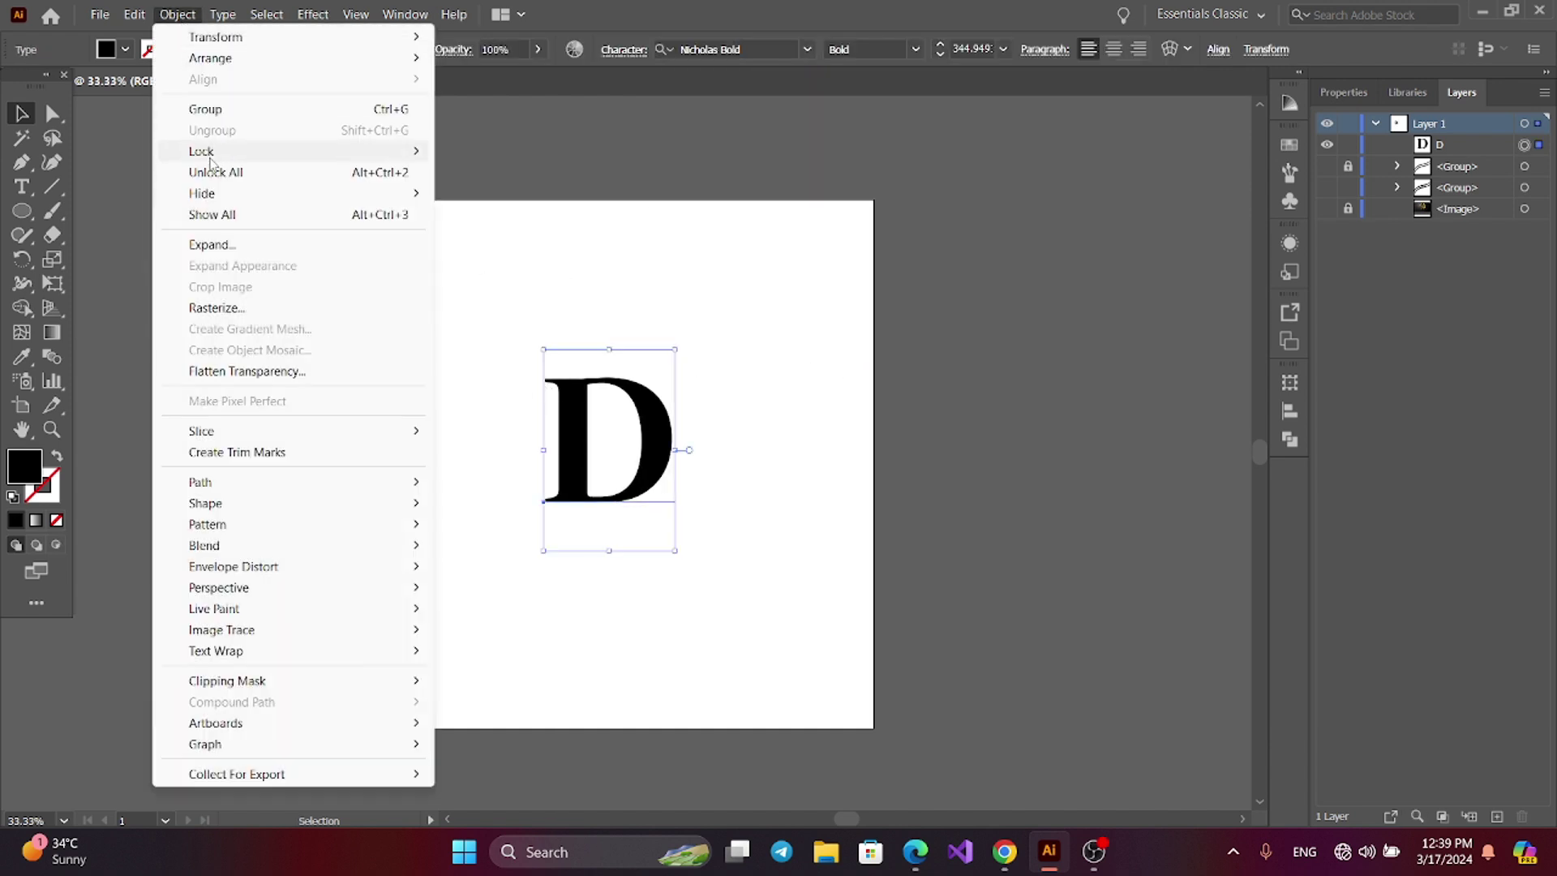
left_click(219, 244)
left_click(755, 555)
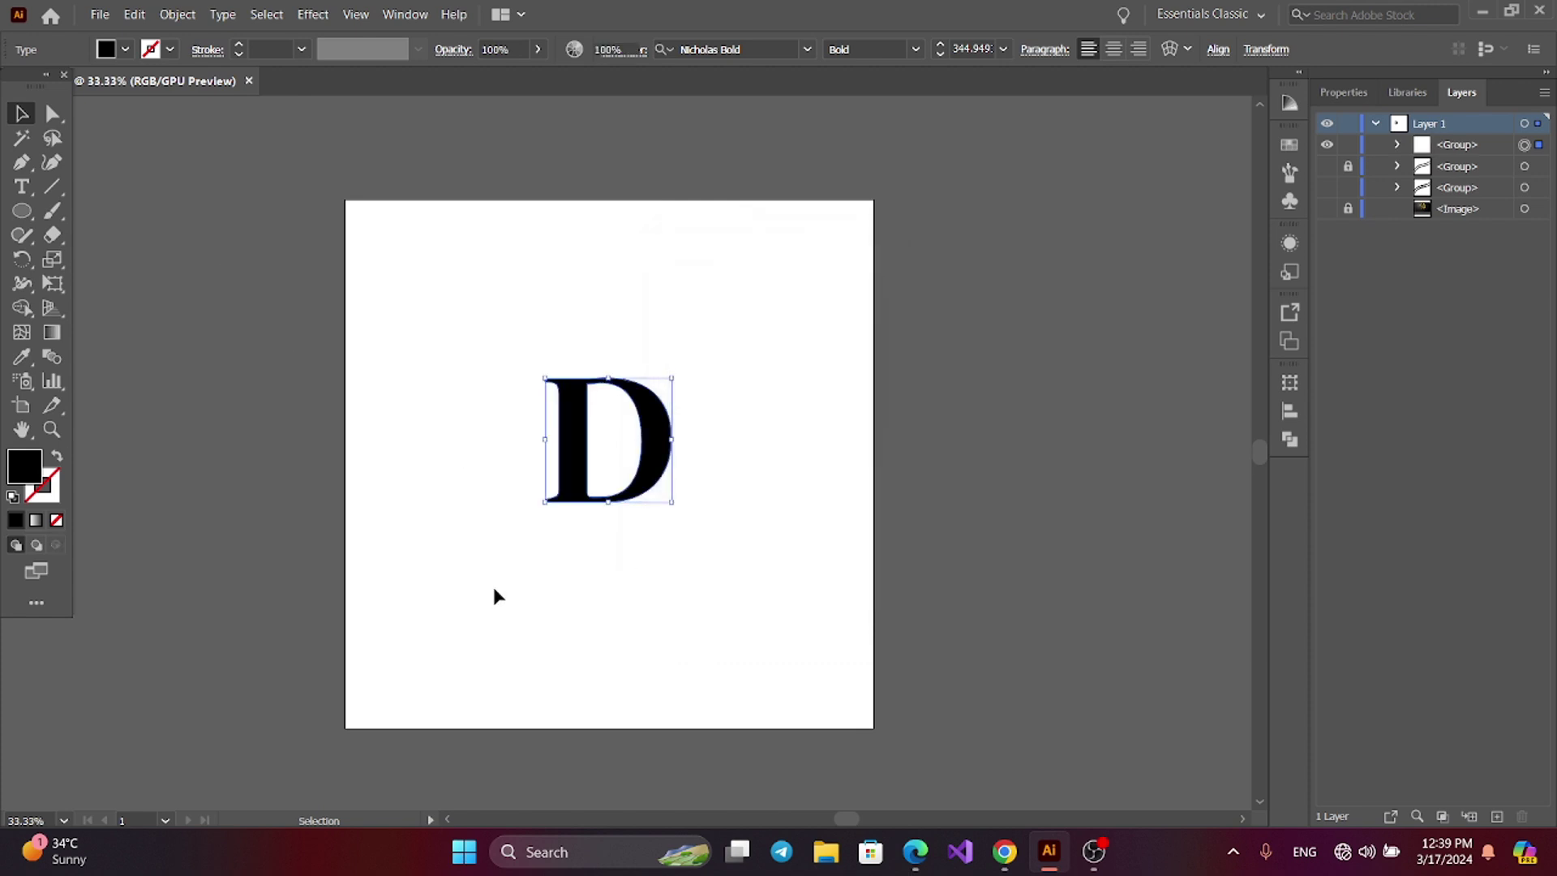
left_click(493, 586)
Step: Draw an outlined circle centred on the D with a 25 pt stroke
left_click(22, 212)
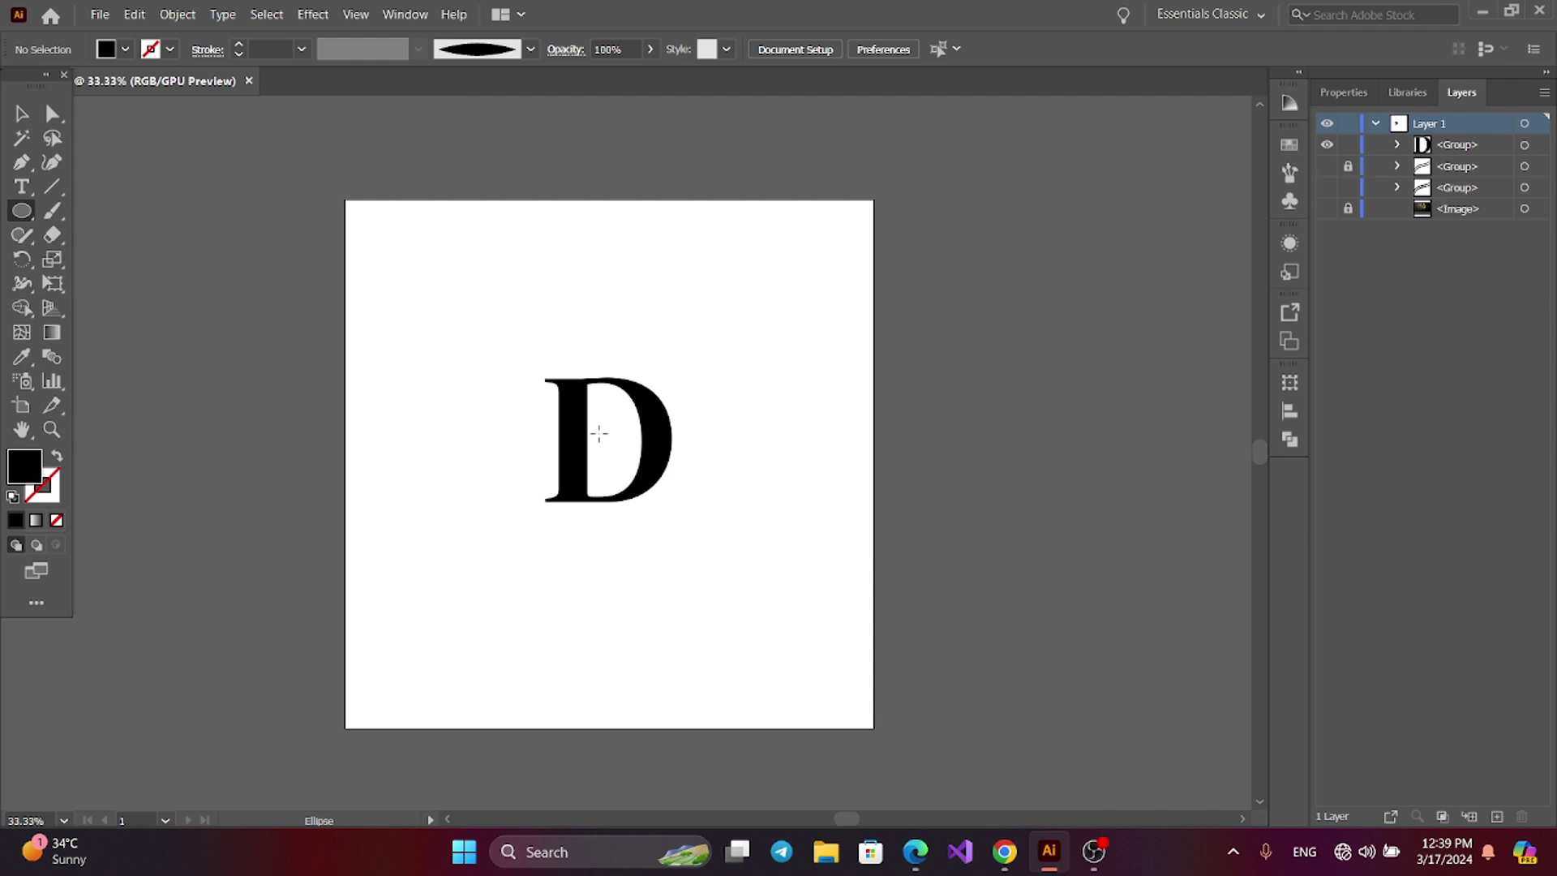
left_click_drag(599, 434, 668, 558)
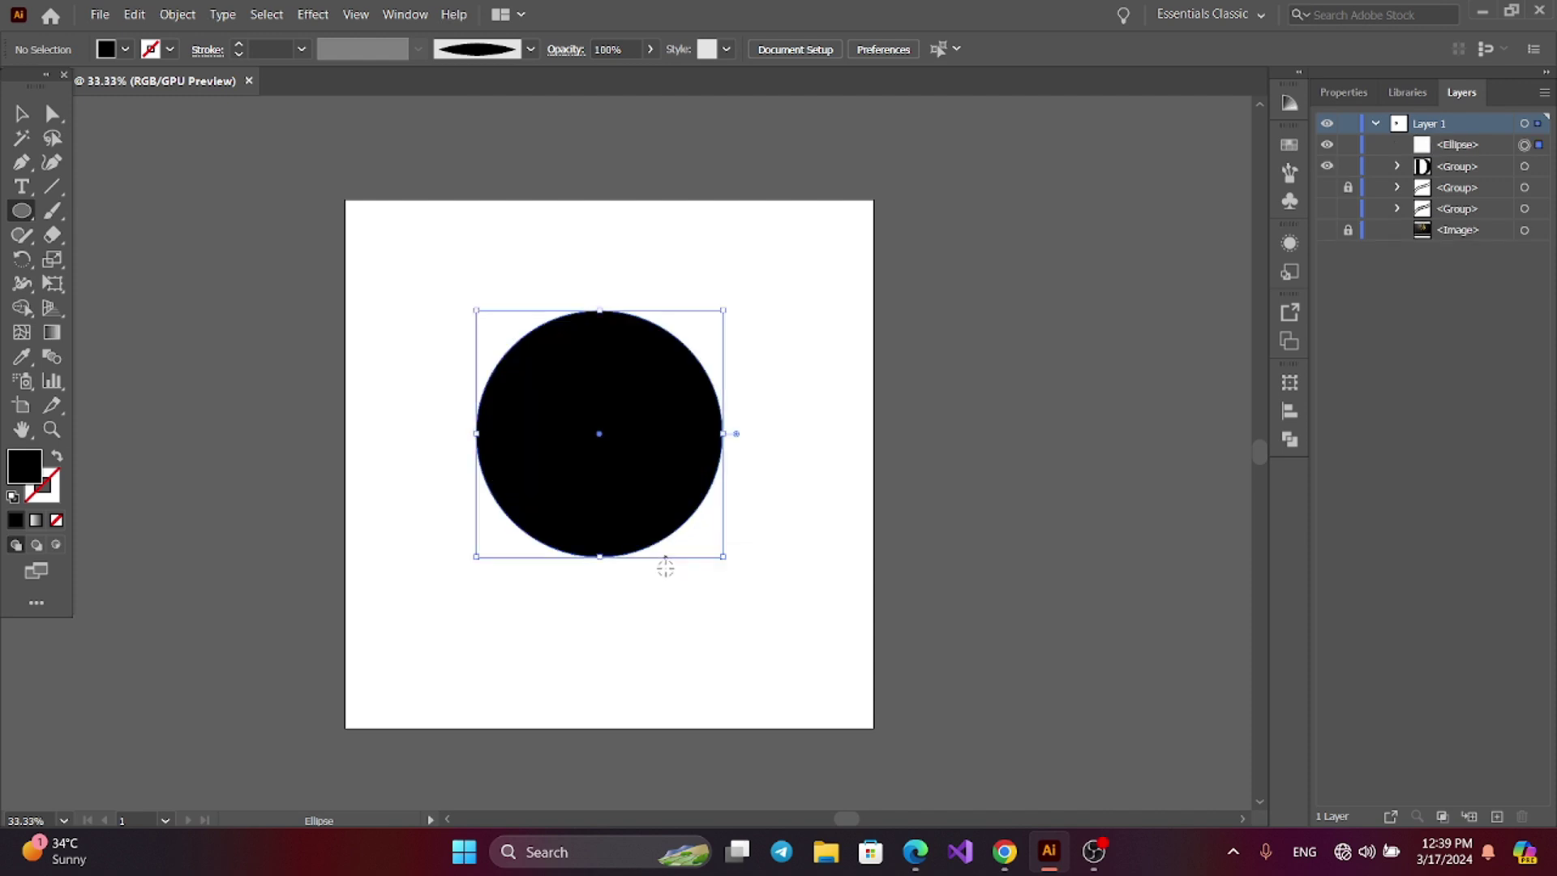
left_click(56, 460)
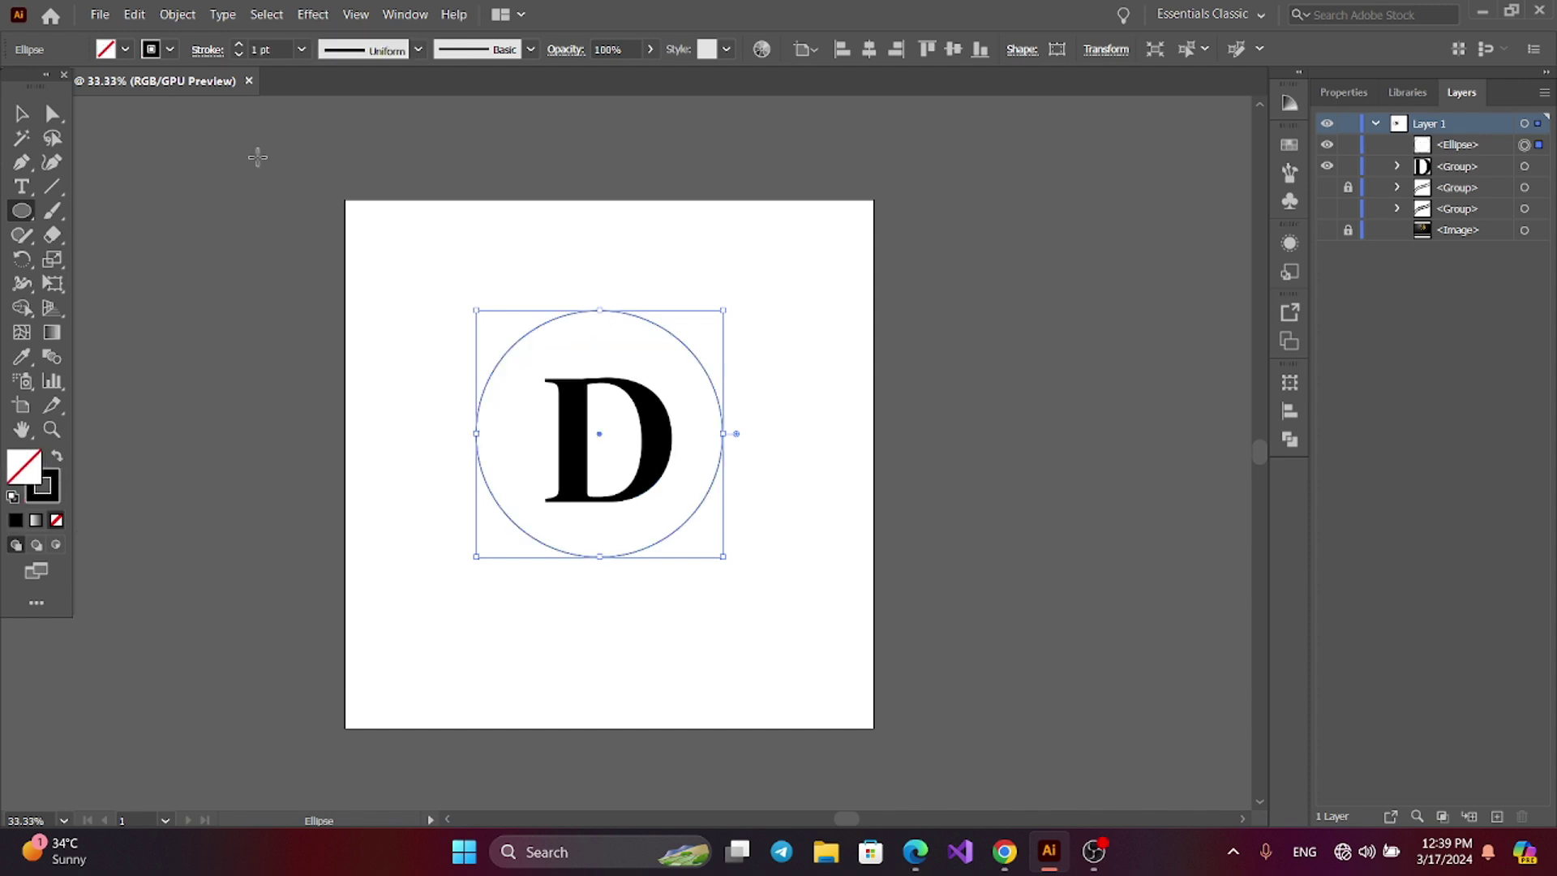
left_click(241, 46)
left_click(241, 46)
left_click(241, 46)
left_click(241, 46)
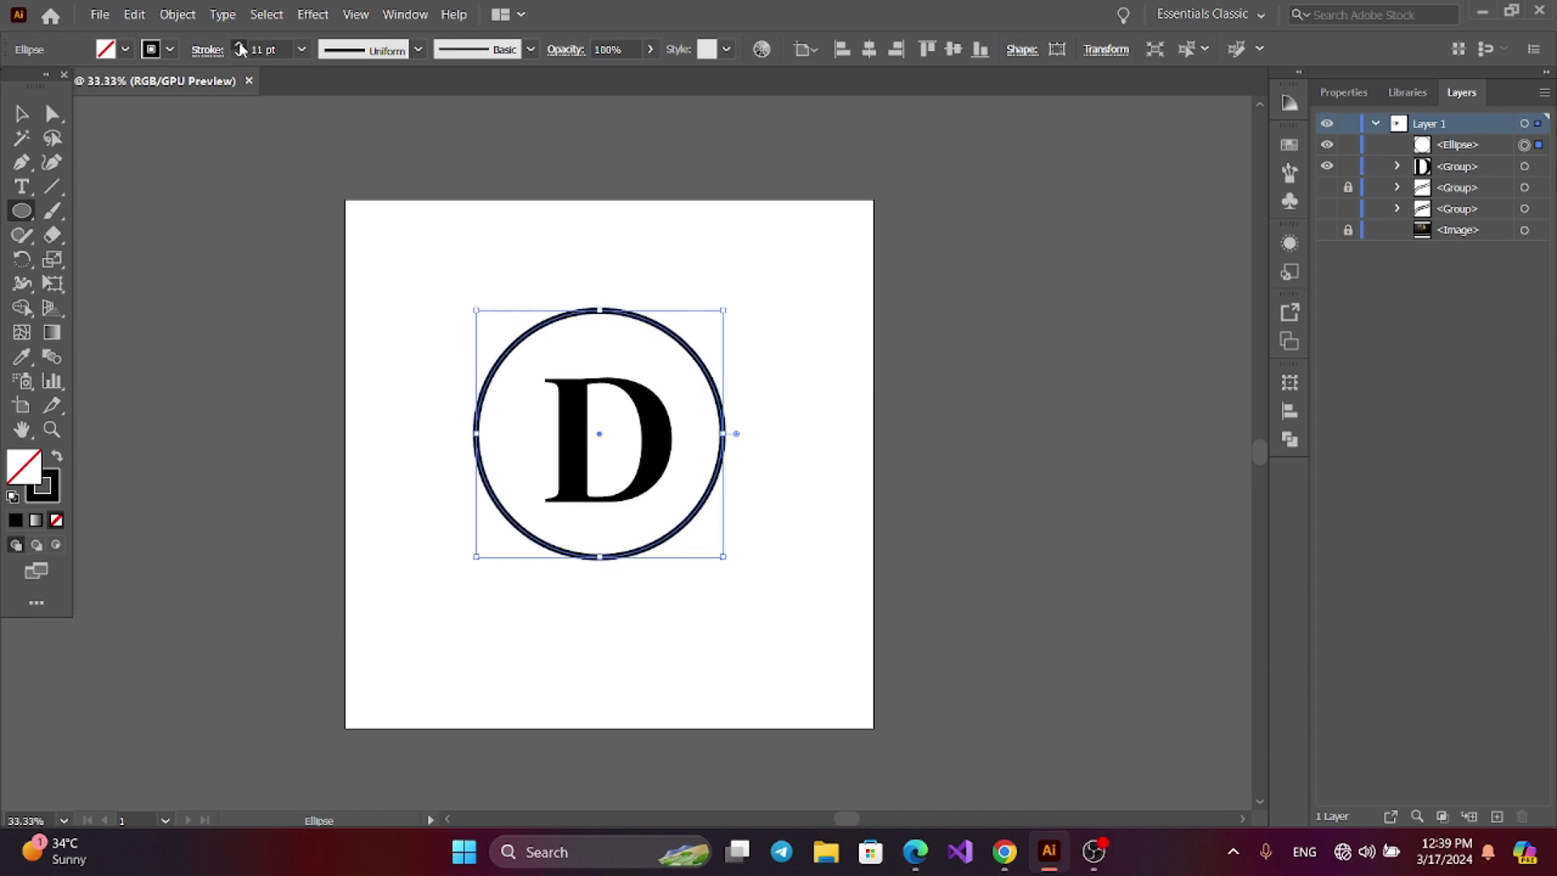
left_click(241, 46)
left_click(241, 46)
left_click(241, 46)
left_click(241, 46)
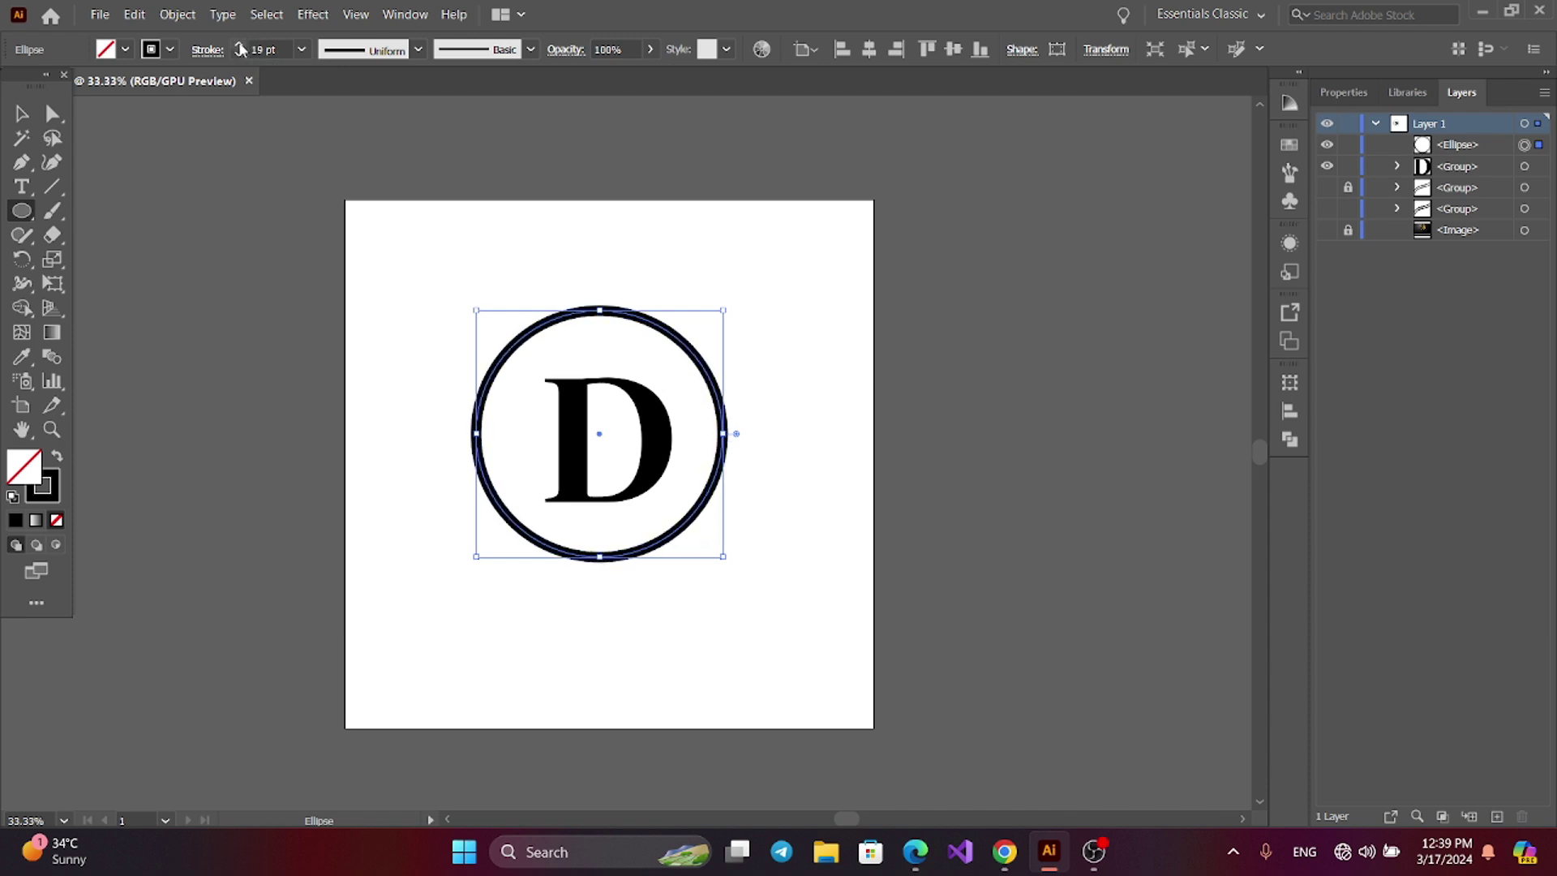
left_click(241, 47)
left_click(240, 47)
left_click(241, 47)
left_click(241, 47)
left_click(241, 47)
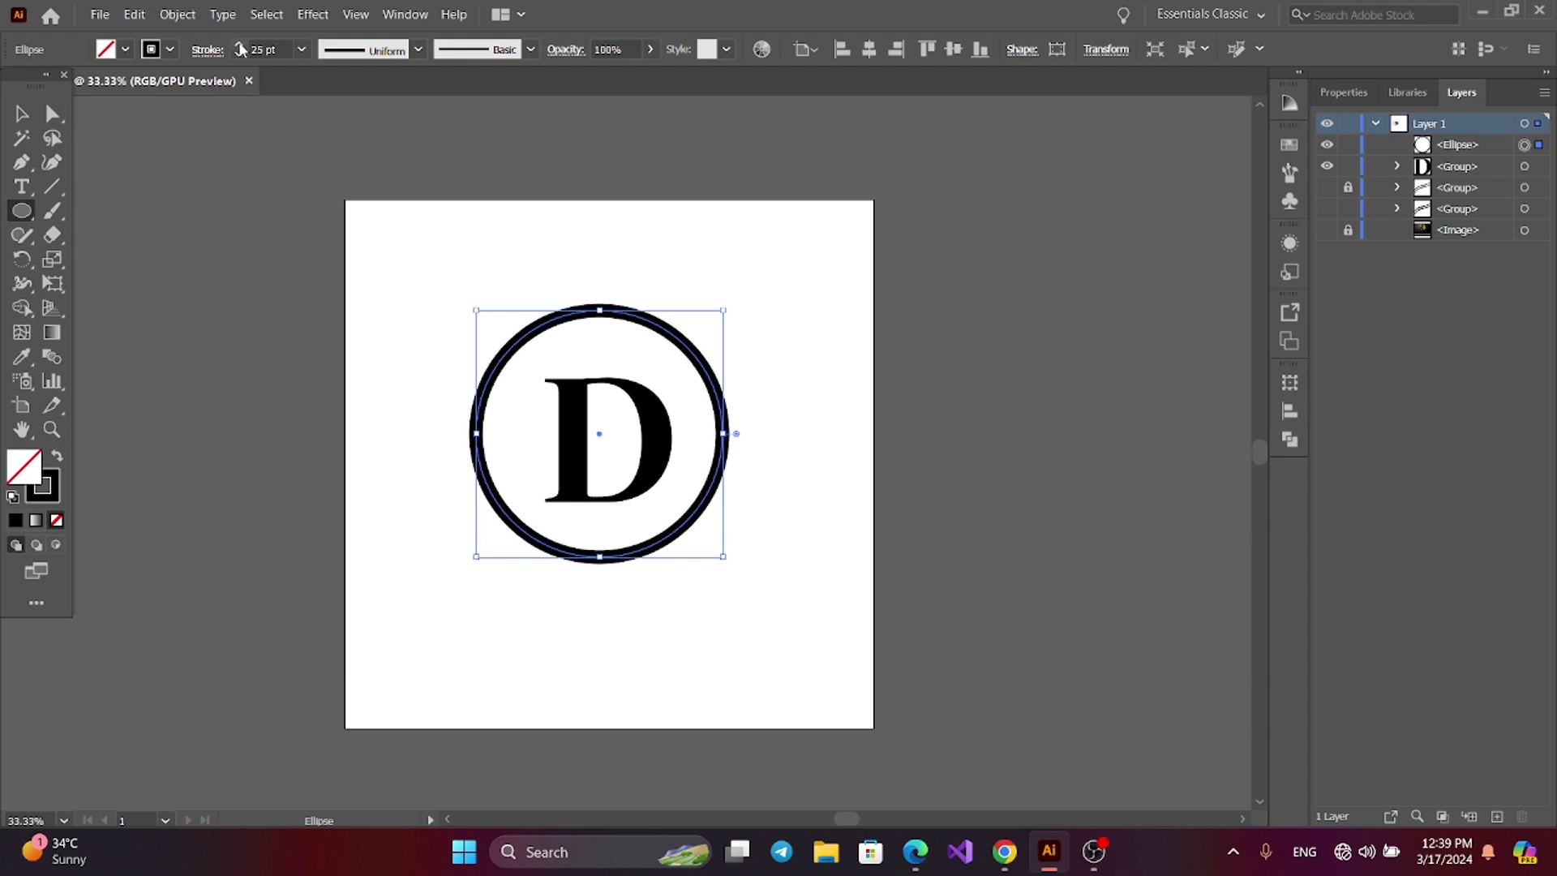
left_click(377, 332)
left_click(824, 455)
Step: Expand the ring's fill and stroke into a filled shape
left_click(22, 114)
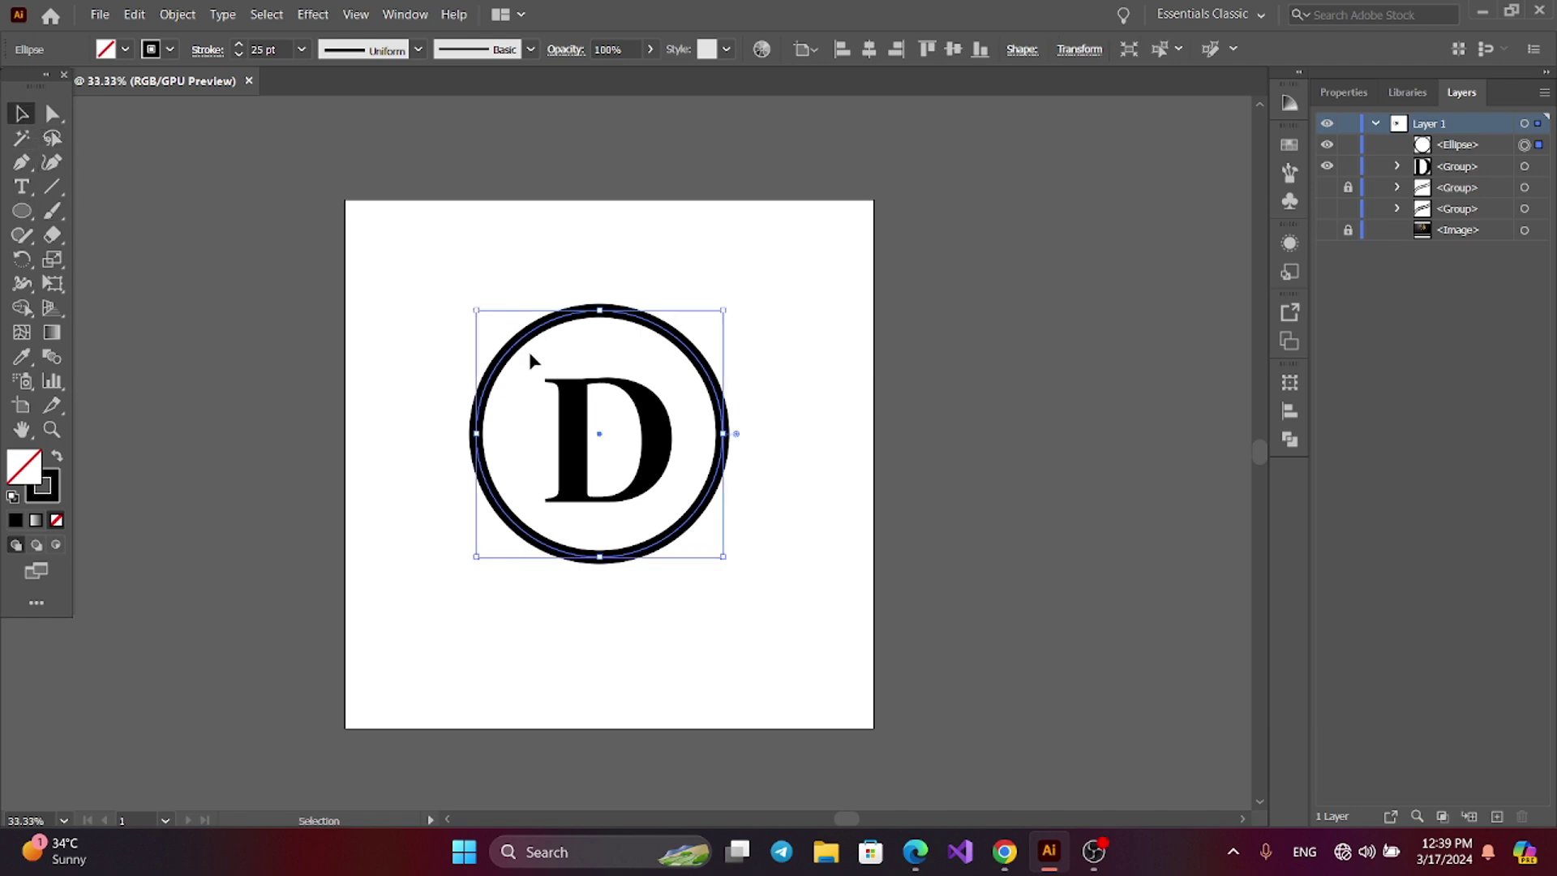
left_click(177, 14)
left_click(206, 245)
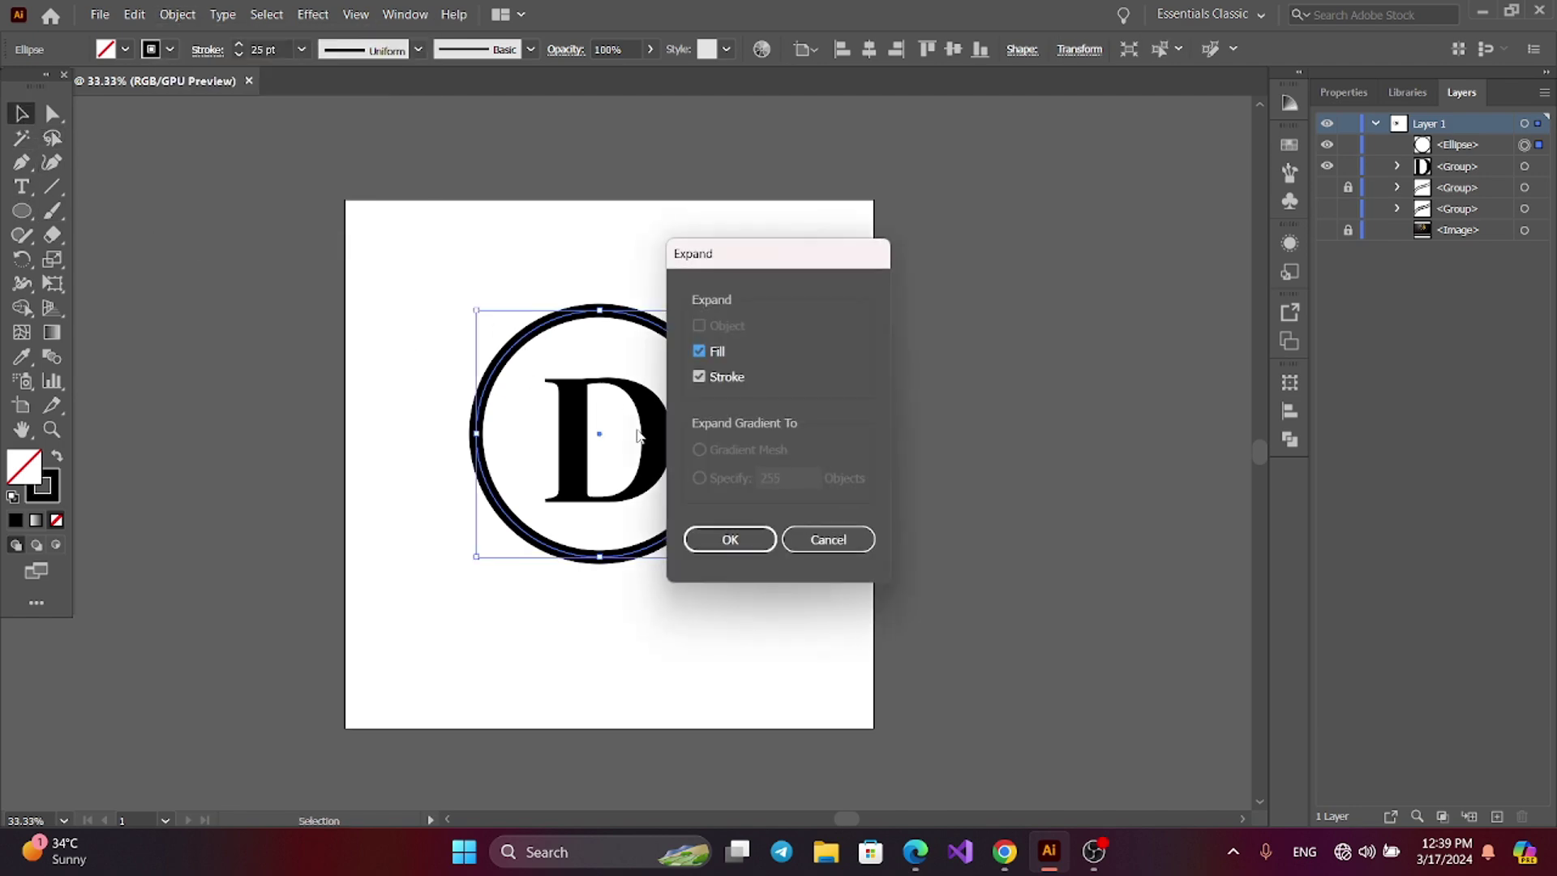
left_click(729, 539)
left_click(324, 302)
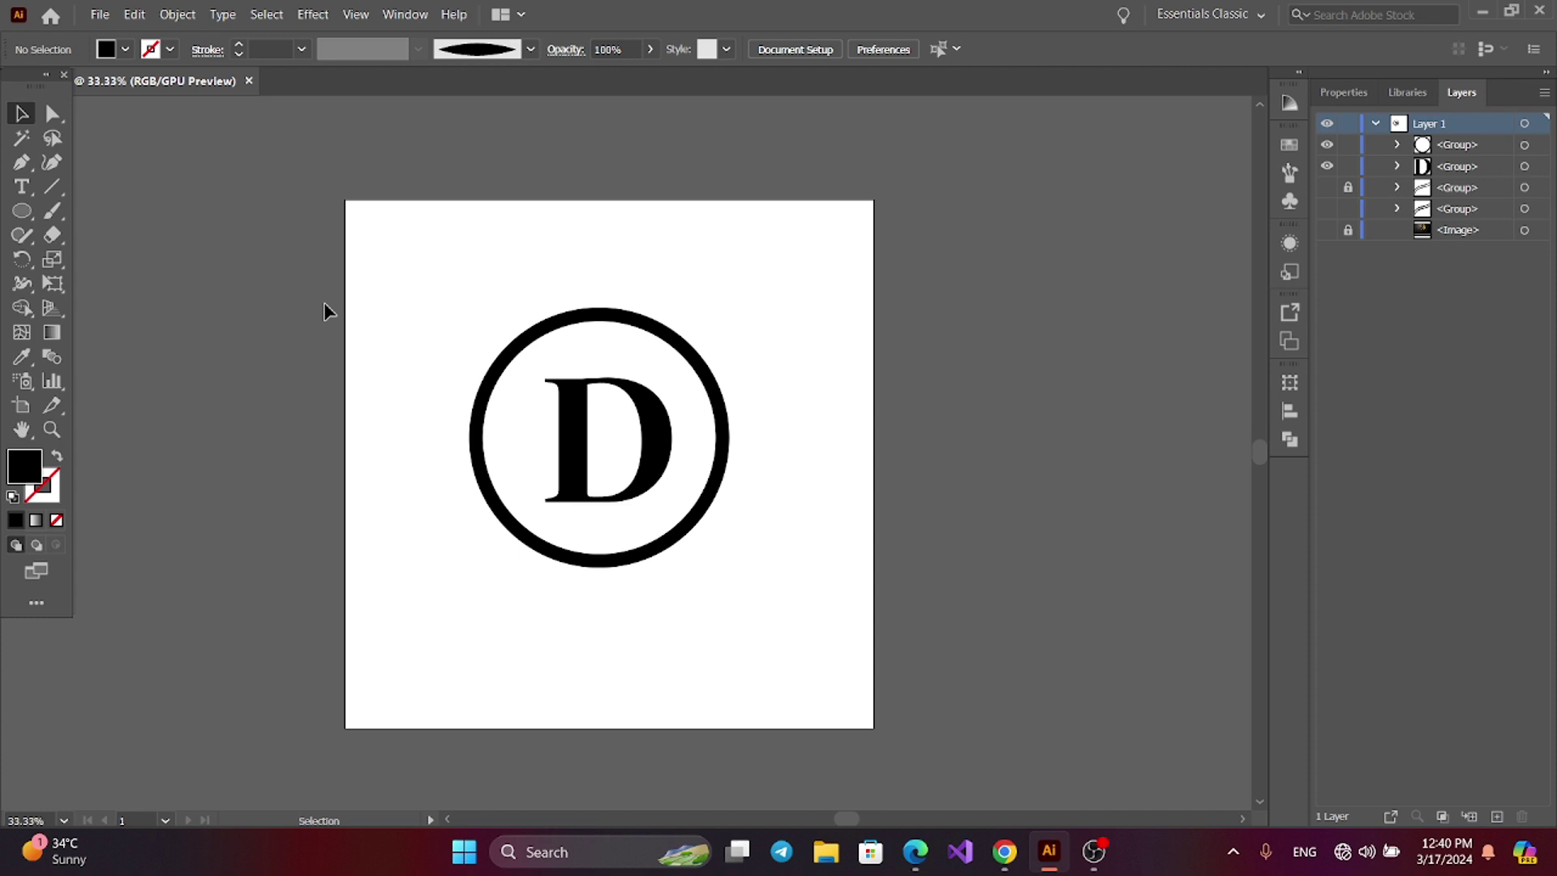
Step: Draw a thin flat ellipse near the top-left and sharpen its right end into a corner
left_click(22, 212)
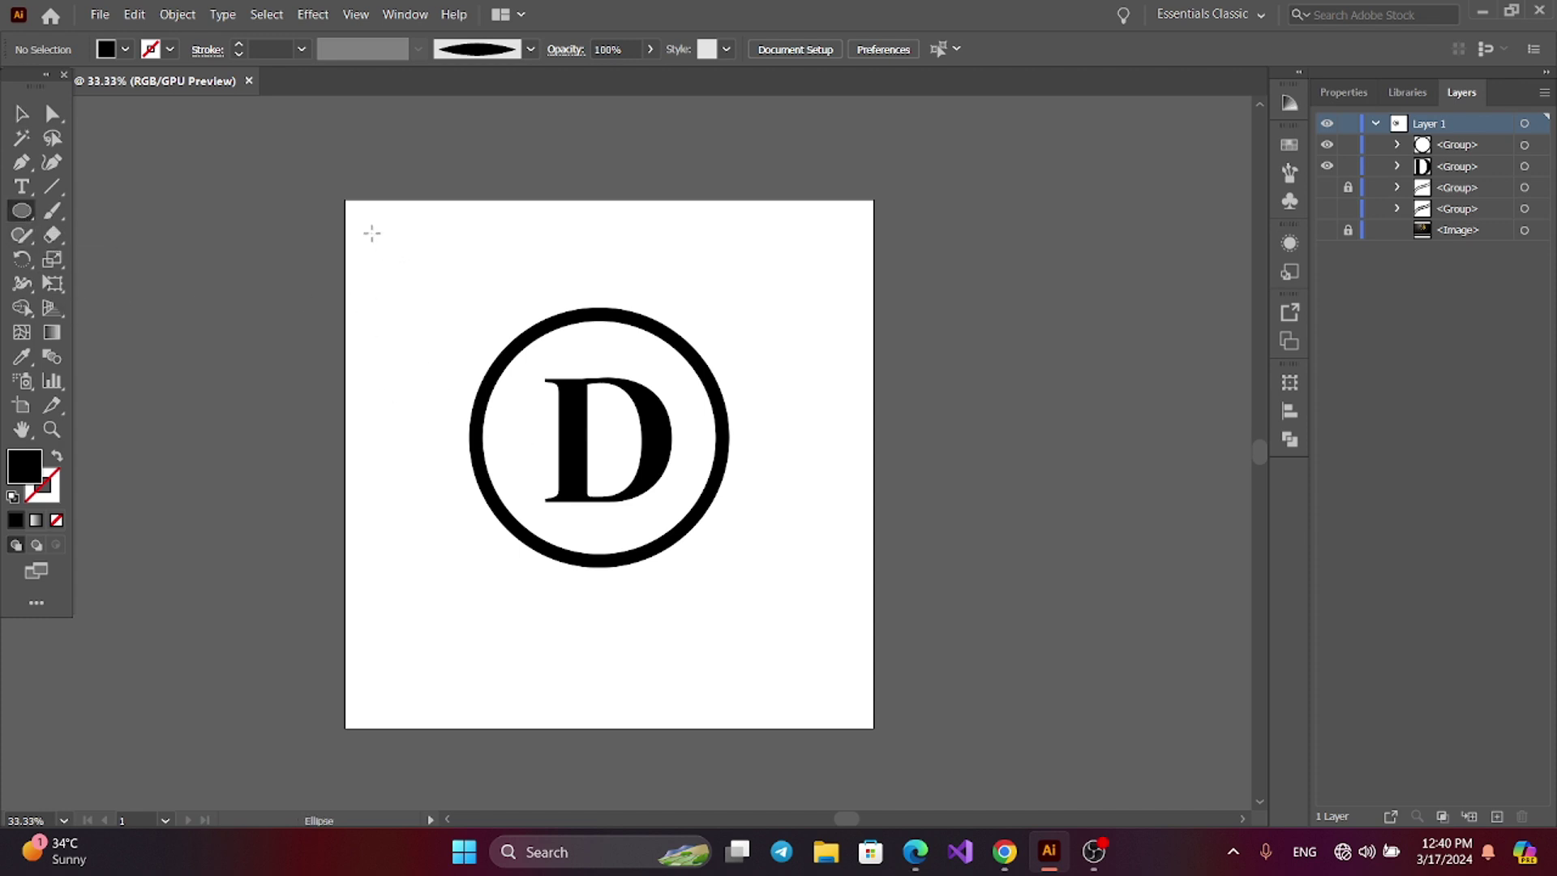
left_click_drag(368, 232, 611, 236)
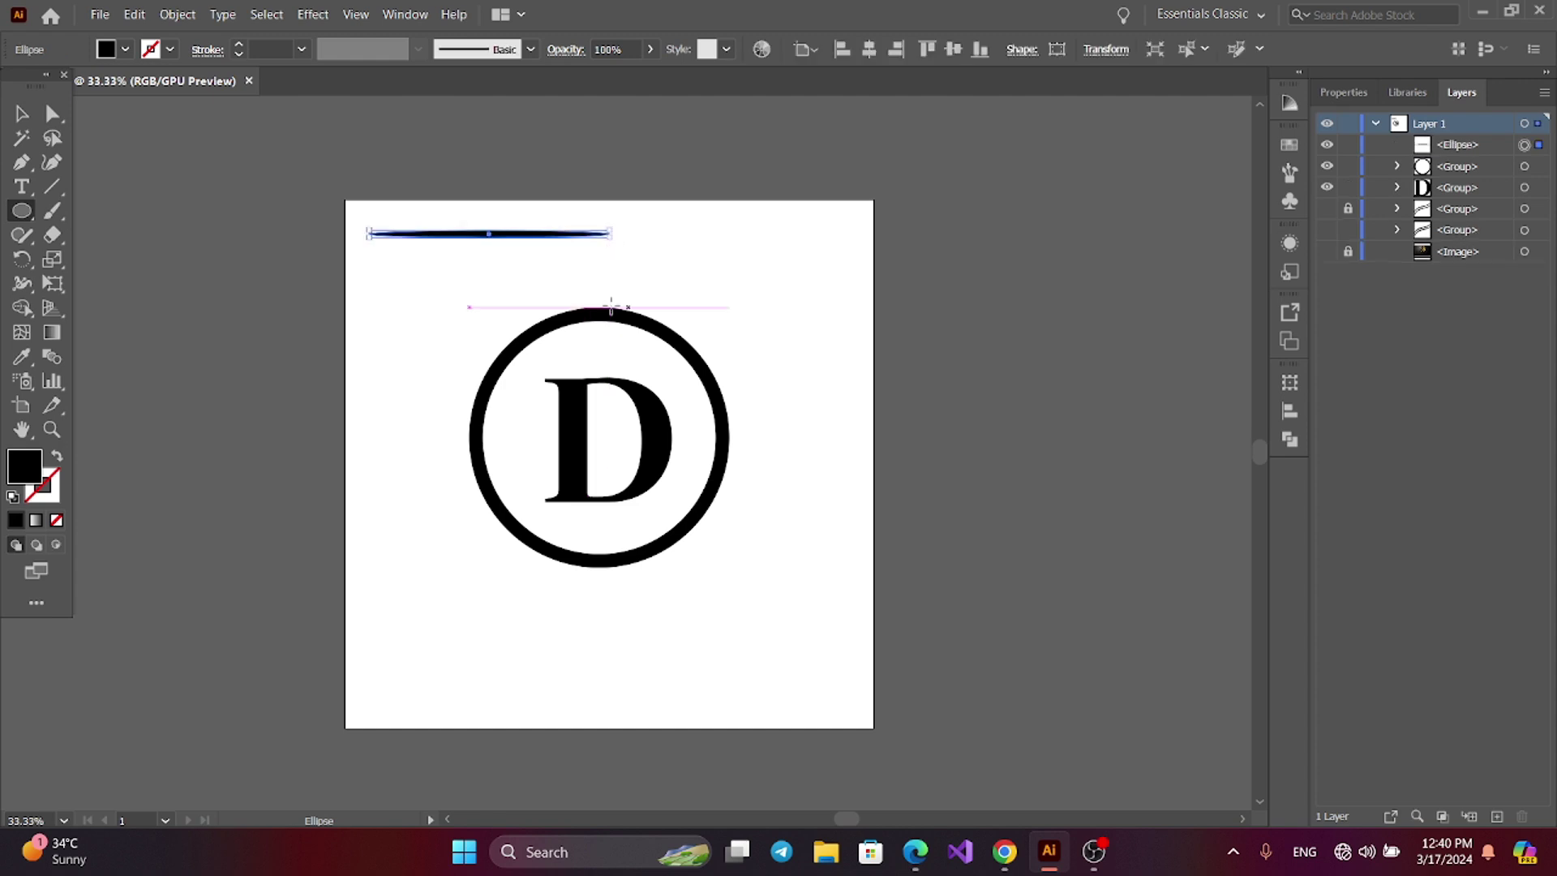
left_click(49, 116)
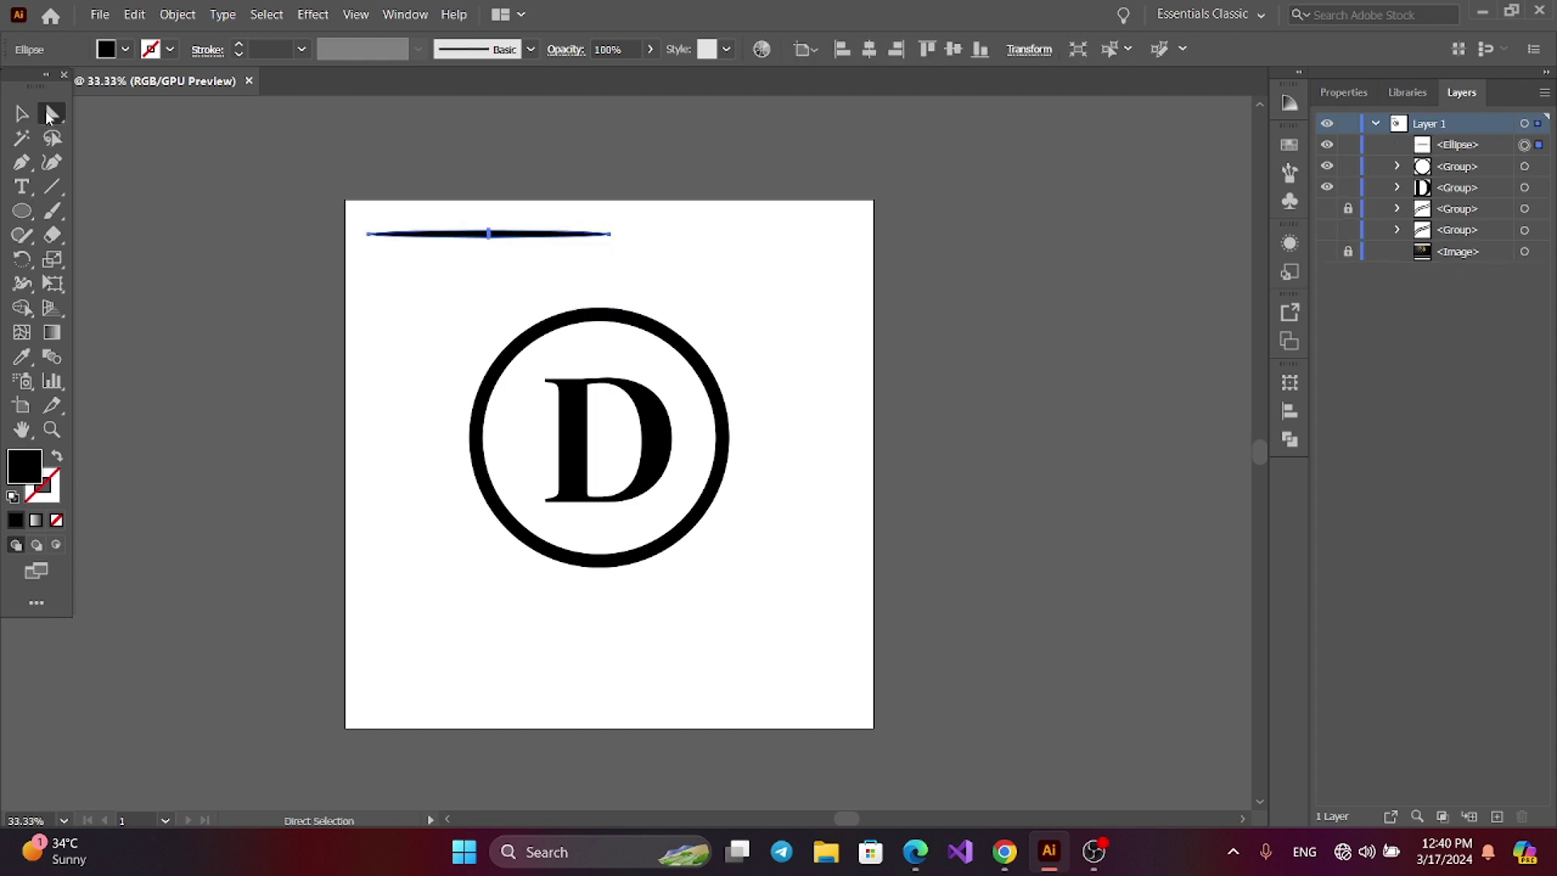
left_click(611, 236)
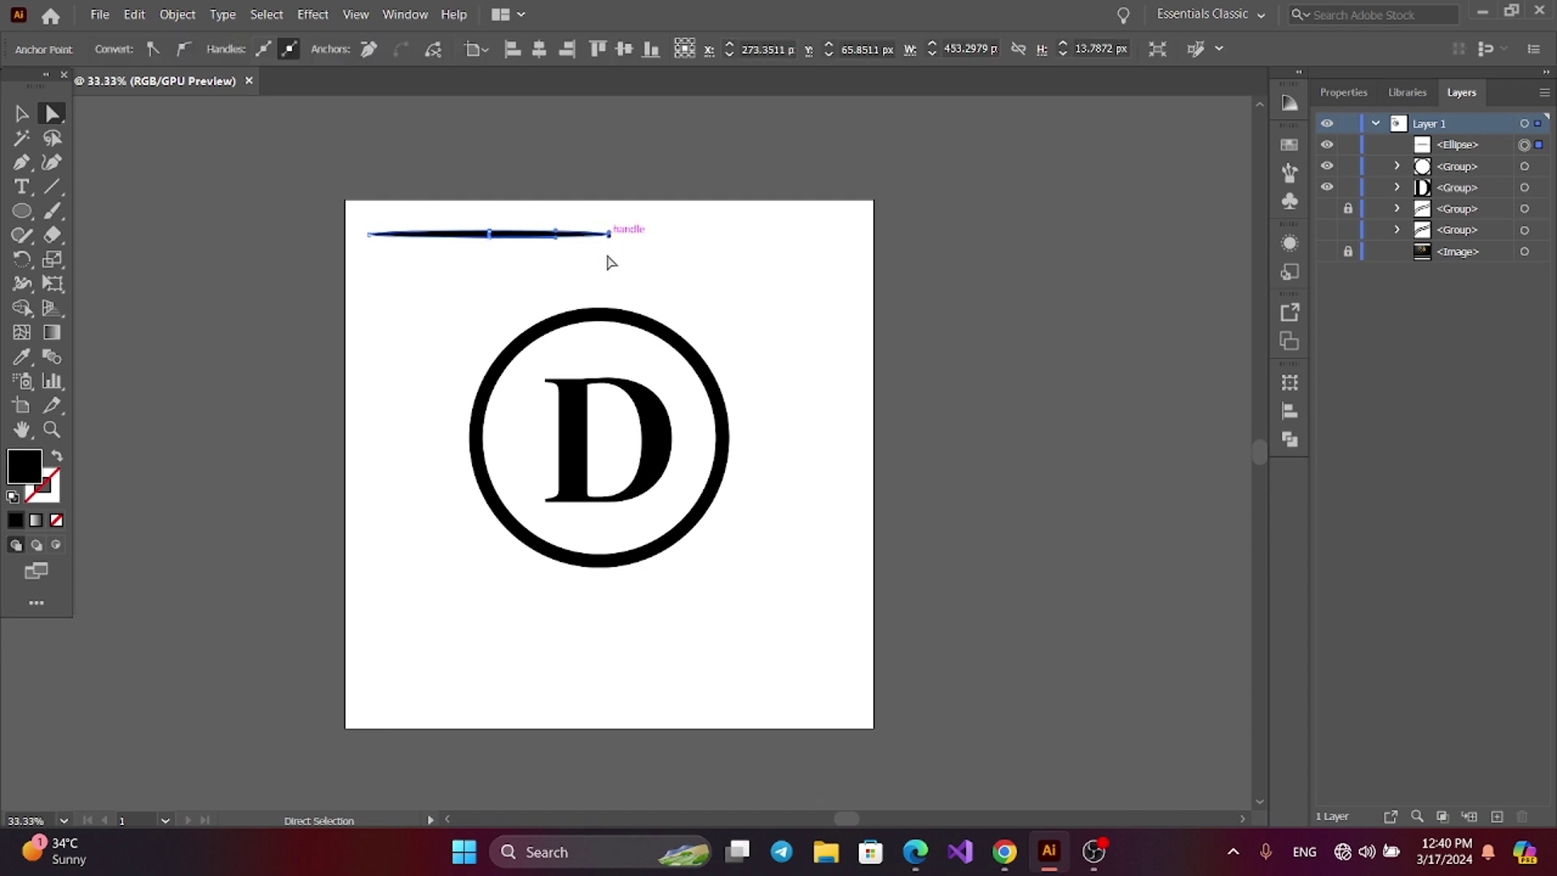
left_click(152, 49)
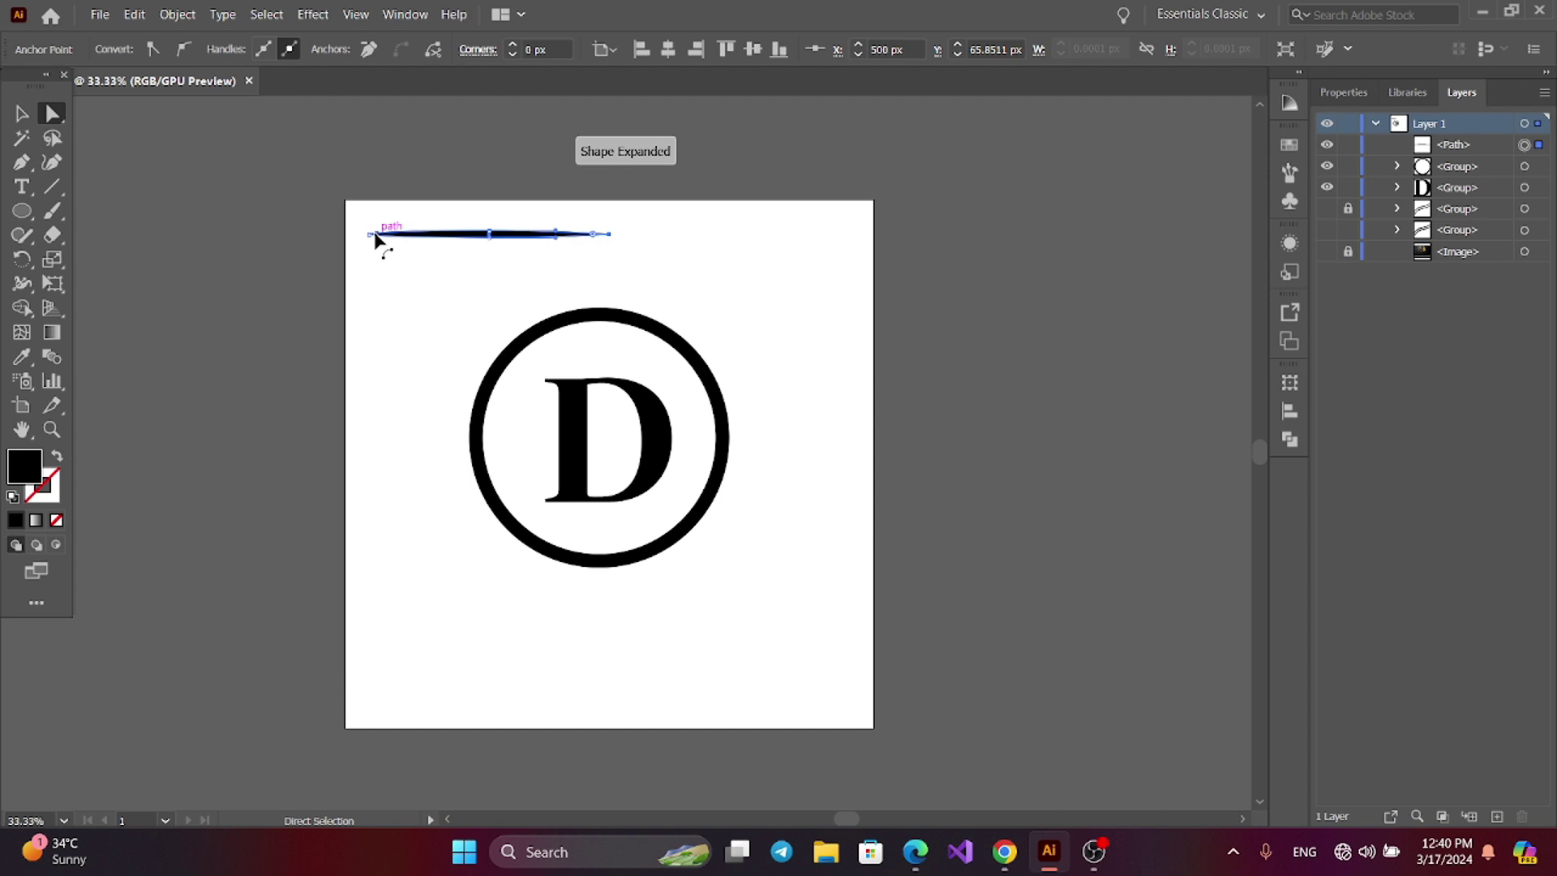
left_click(370, 235)
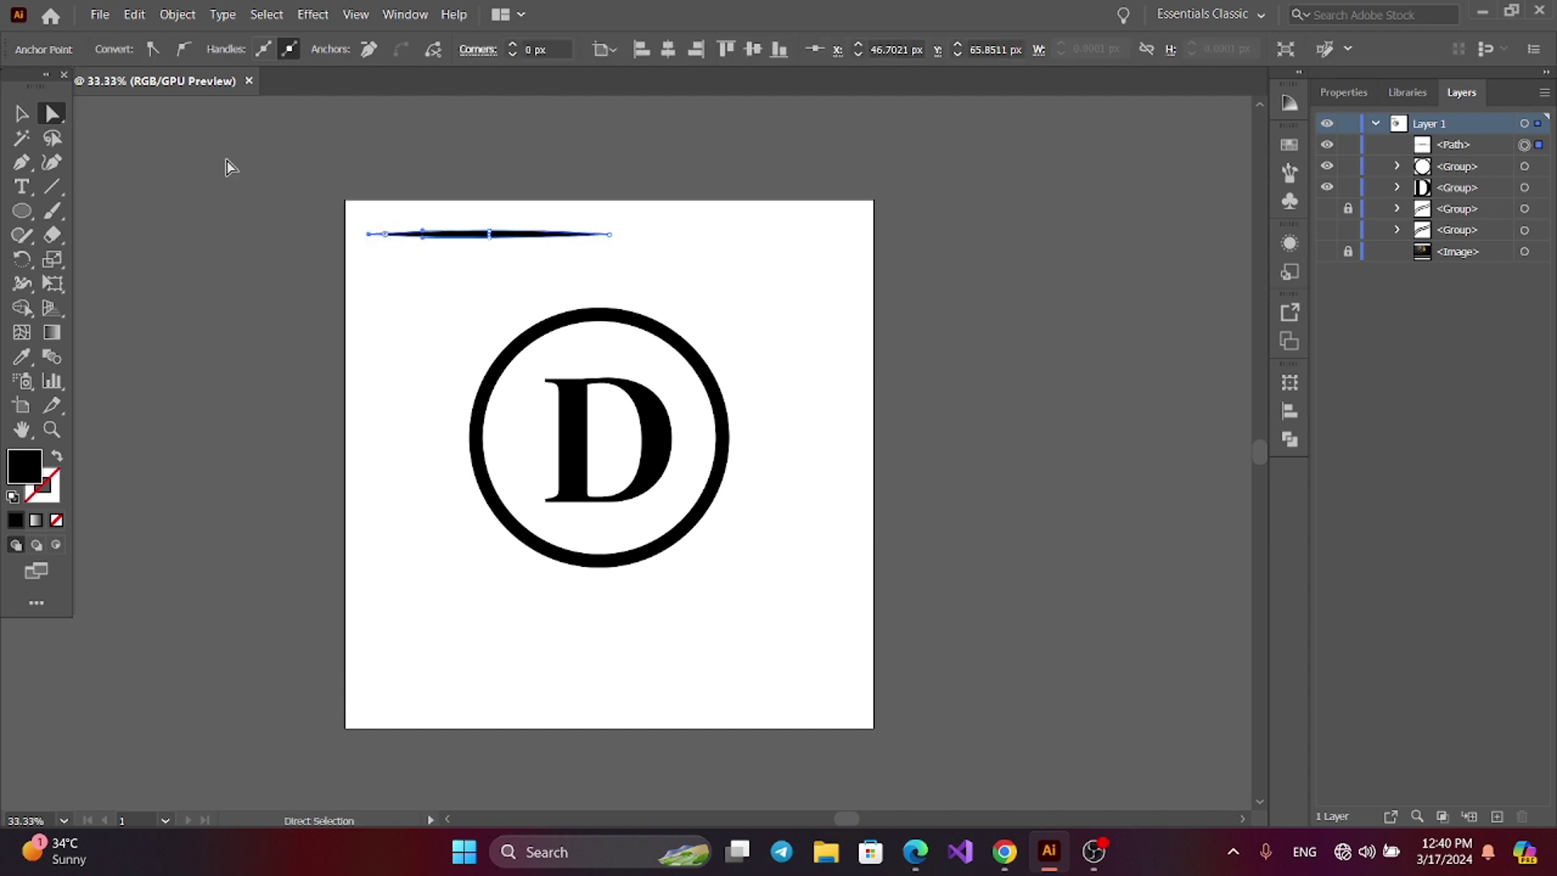
Step: Save the tapered ellipse as a new Art Brush, then delete the source shape
left_click(1287, 173)
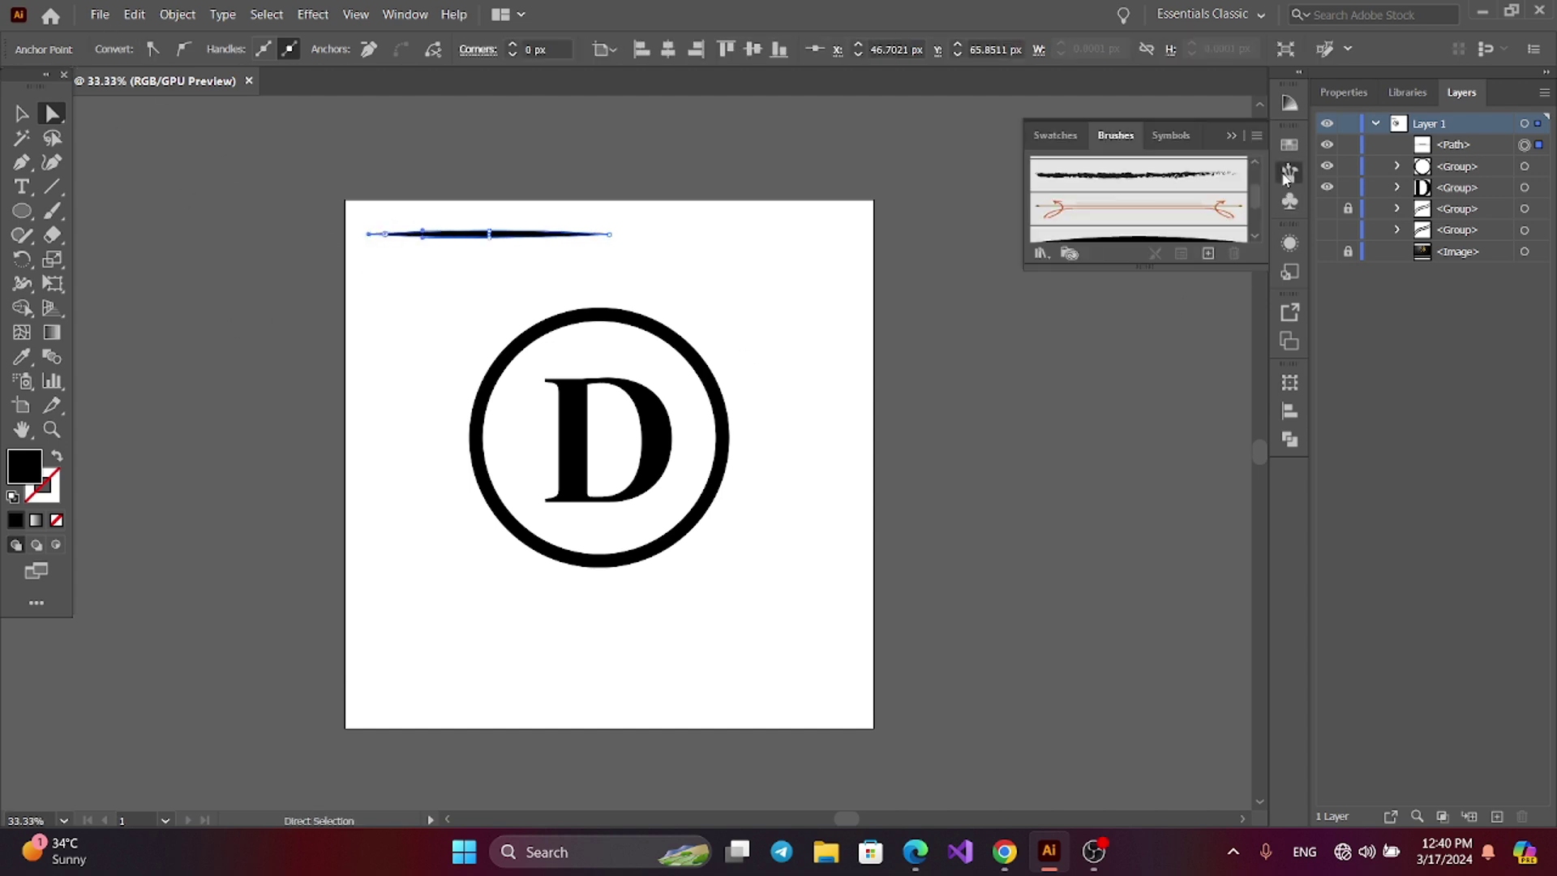
left_click(1208, 255)
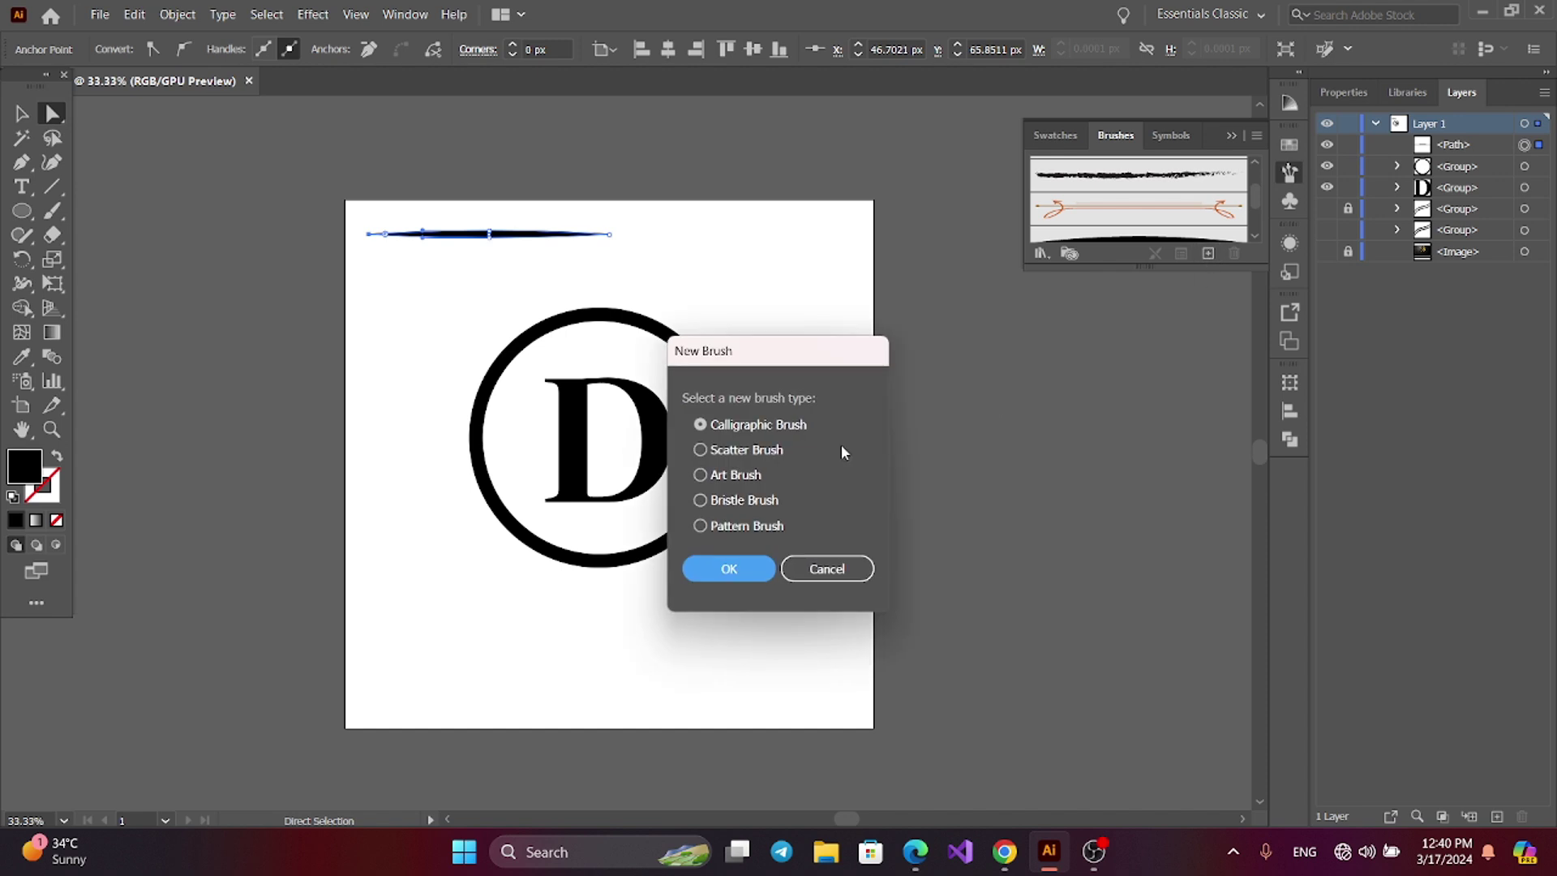
left_click(700, 476)
left_click(734, 569)
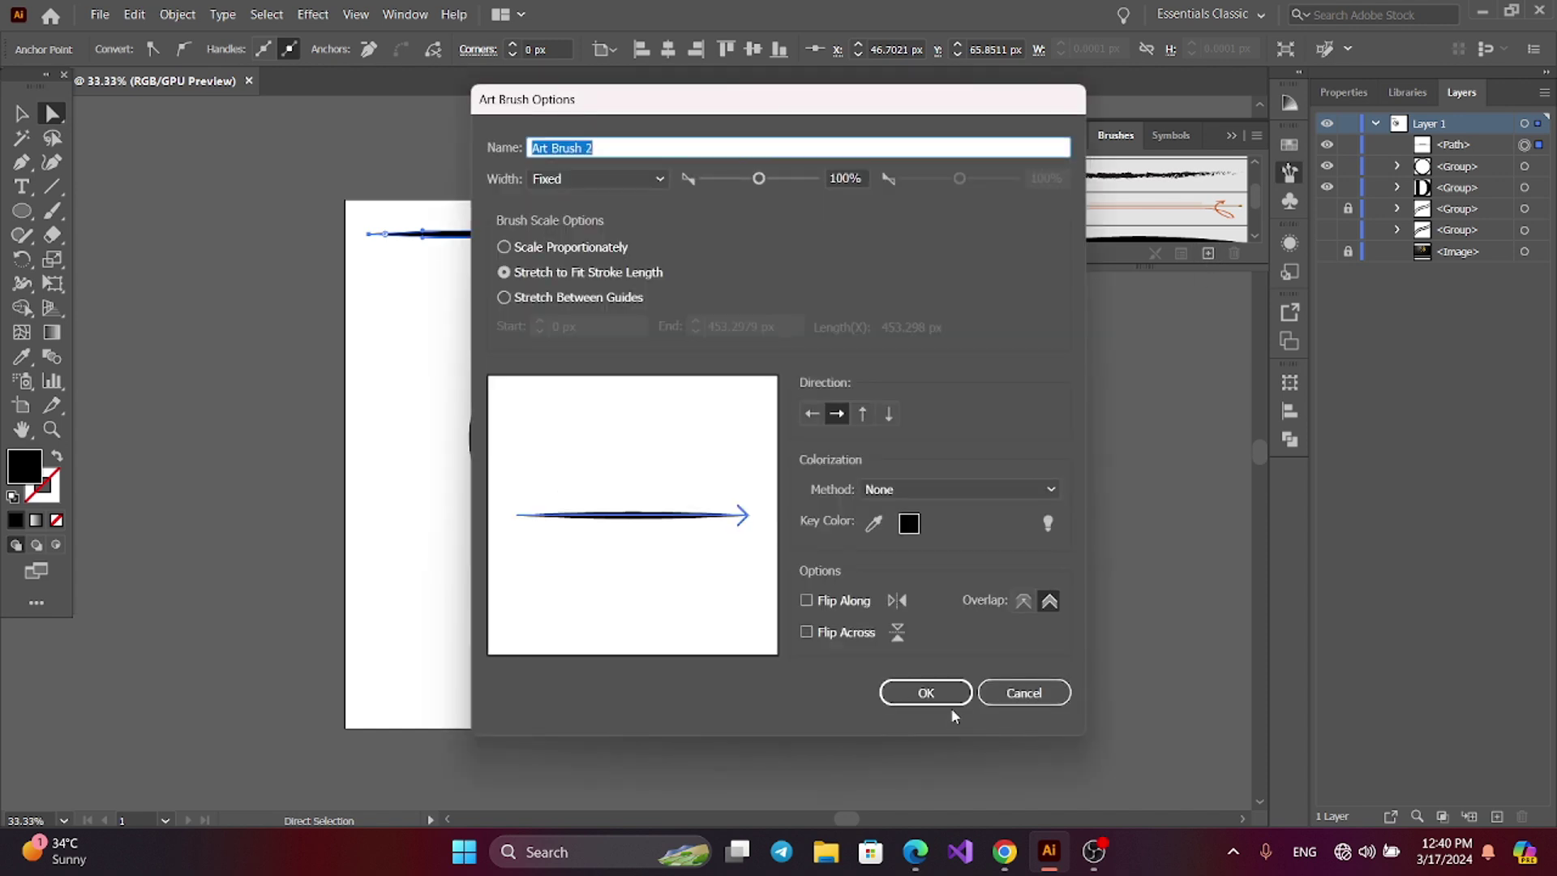
left_click(926, 695)
left_click(1232, 136)
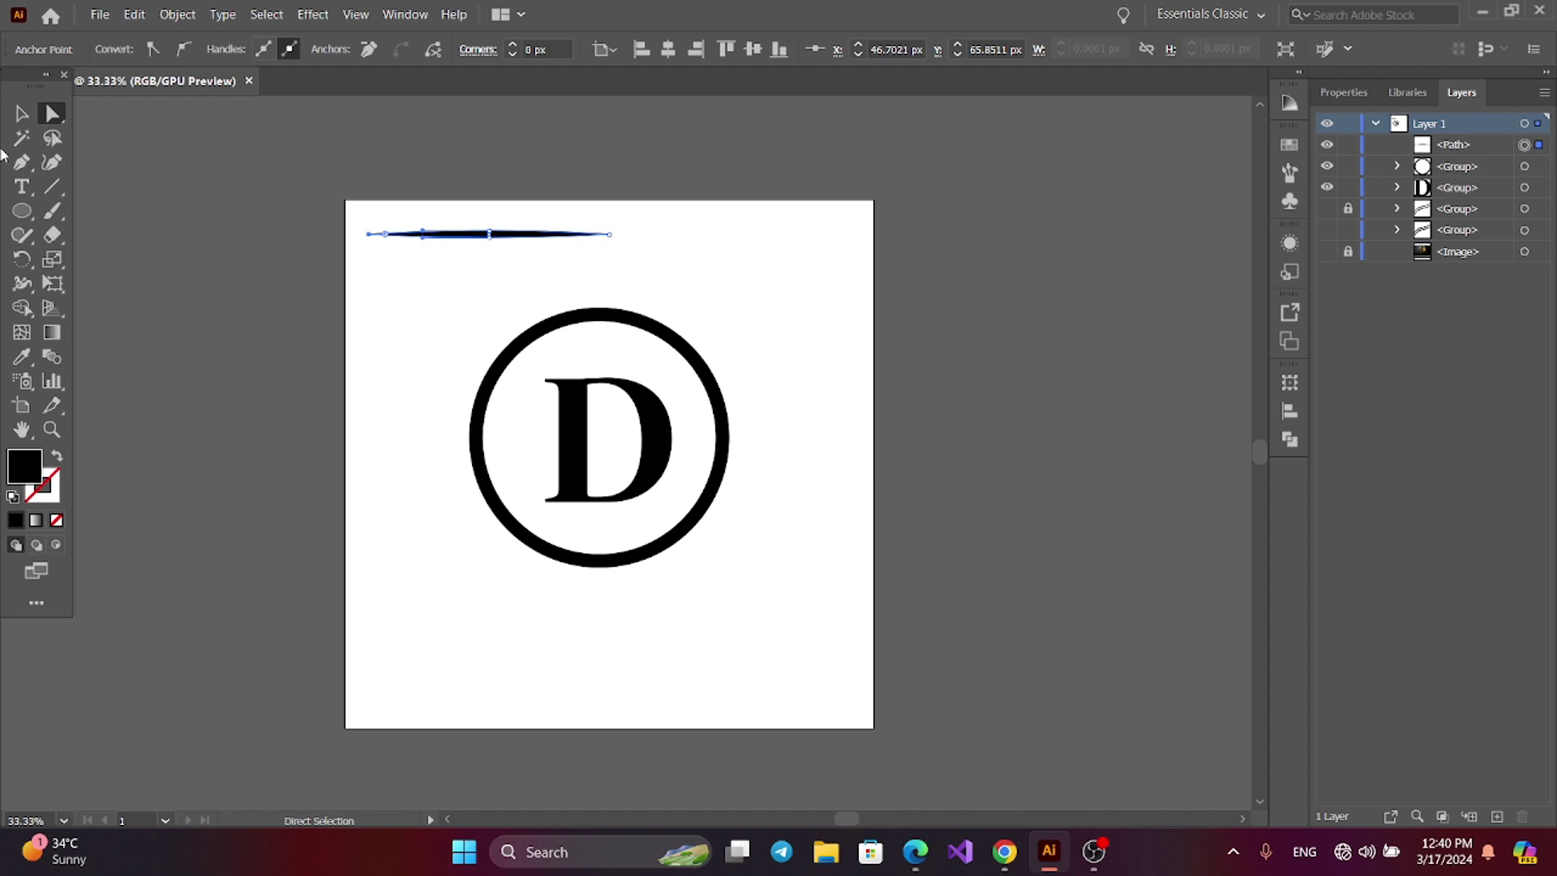
left_click(22, 114)
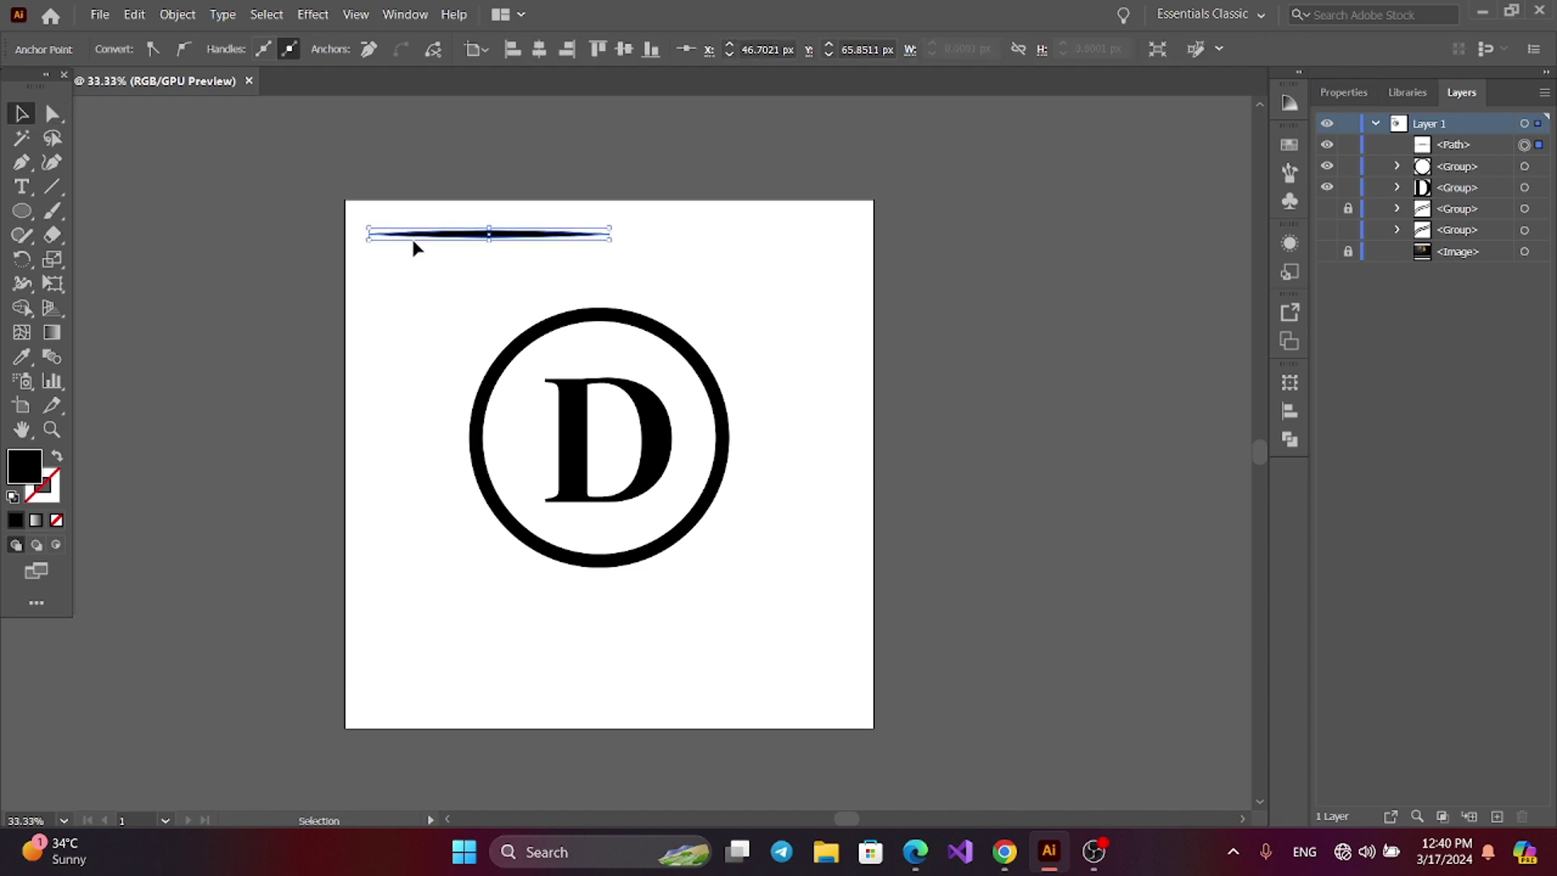
key("Delete")
key("Delete")
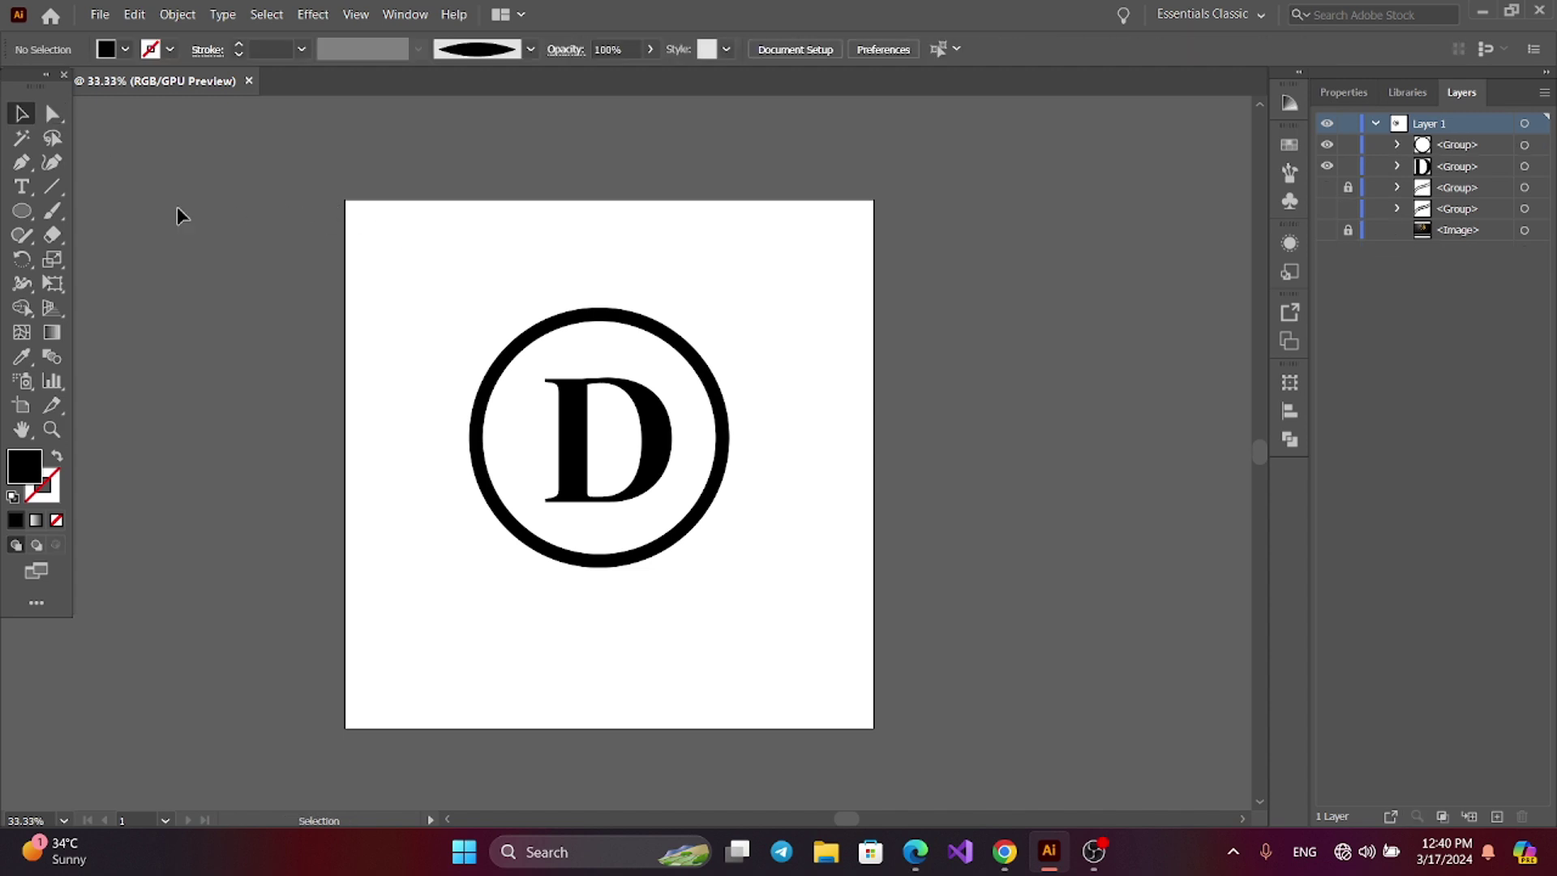
Step: Paint a test stroke, then two parallel tapered swooshes through the D with the new brush
left_click(54, 211)
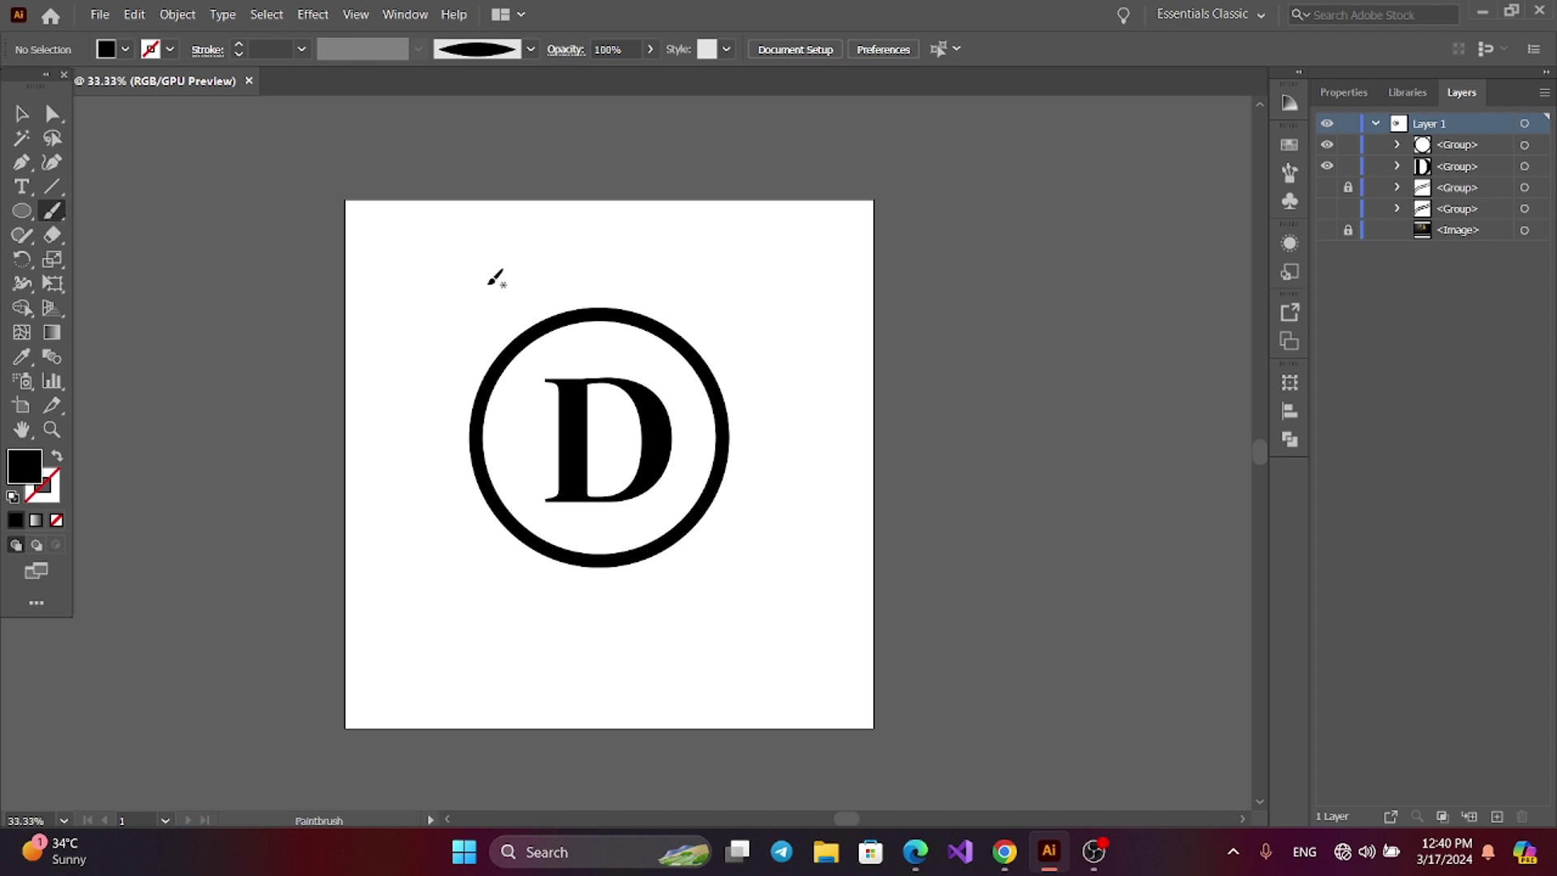
left_click_drag(377, 246, 471, 209)
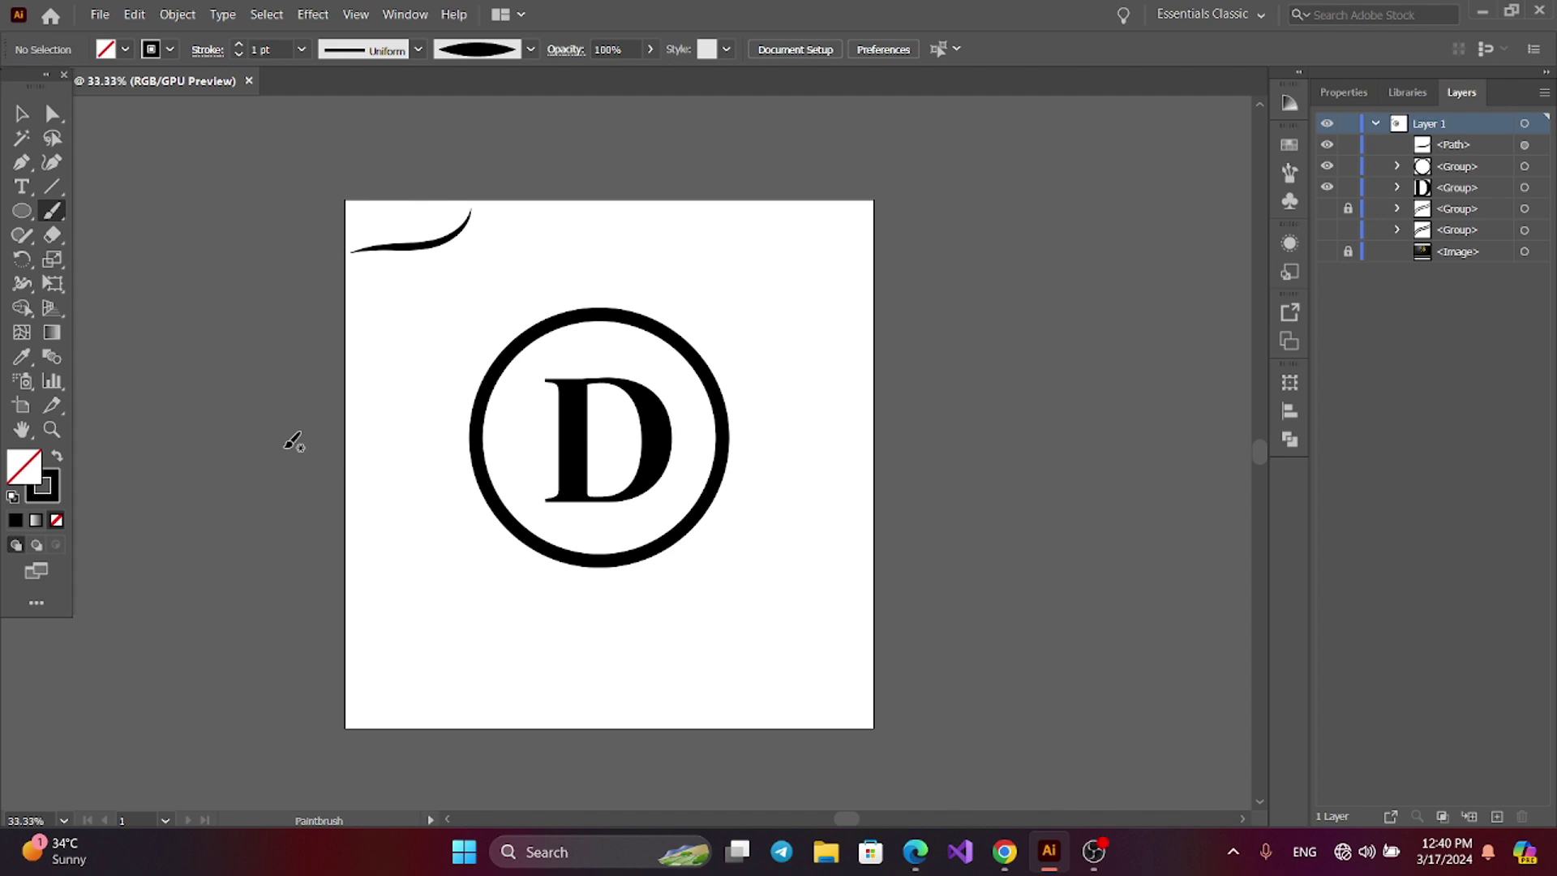
key("ctrl+equal")
key("ctrl+equal")
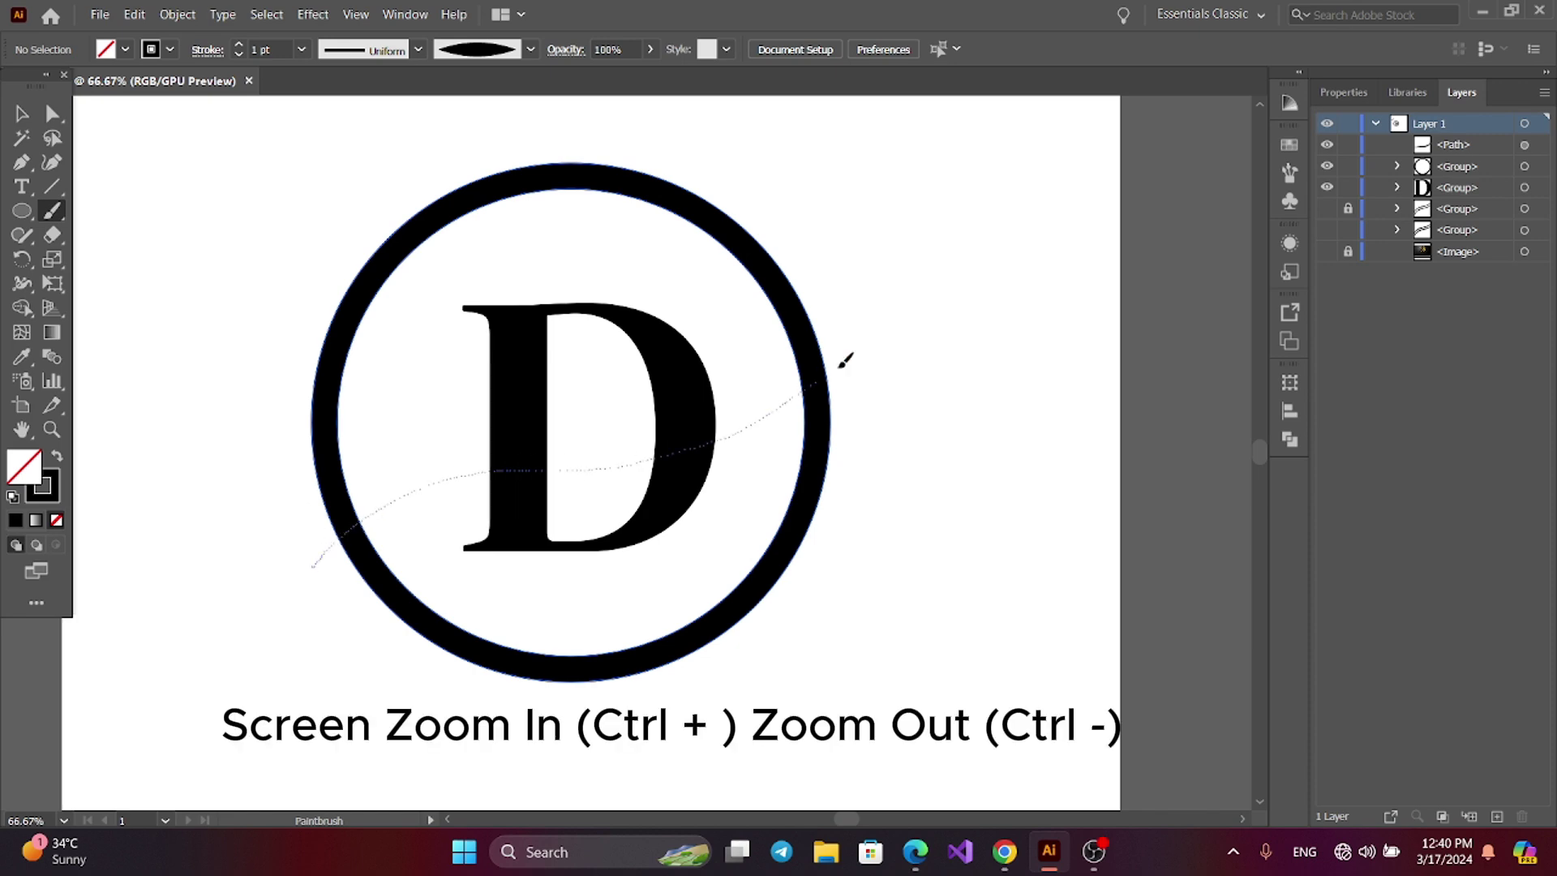
left_click_drag(840, 366, 882, 326)
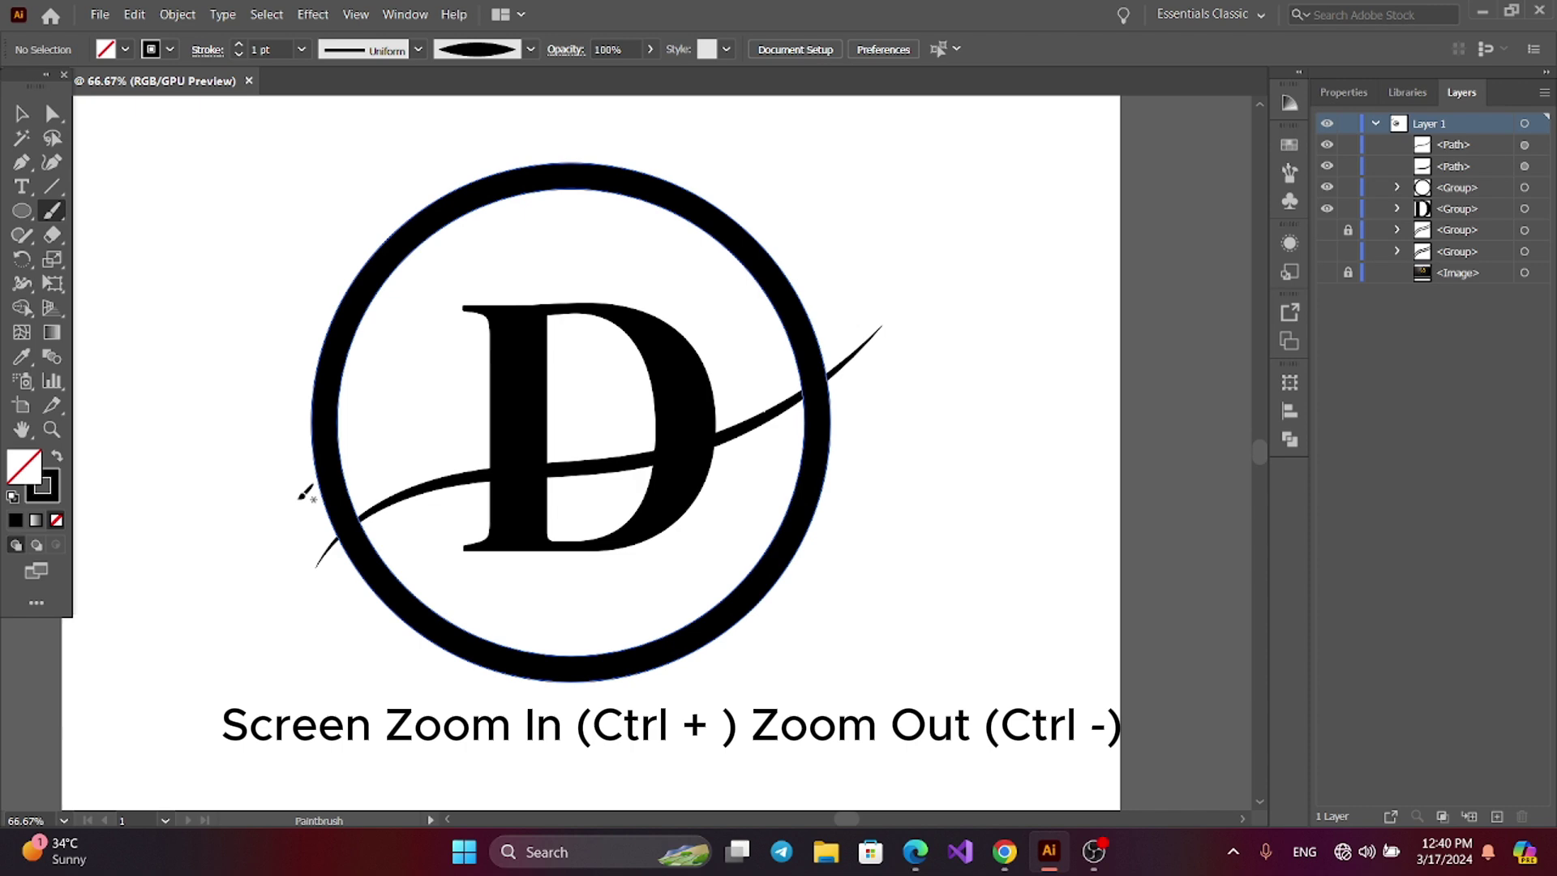
left_click_drag(797, 331, 861, 270)
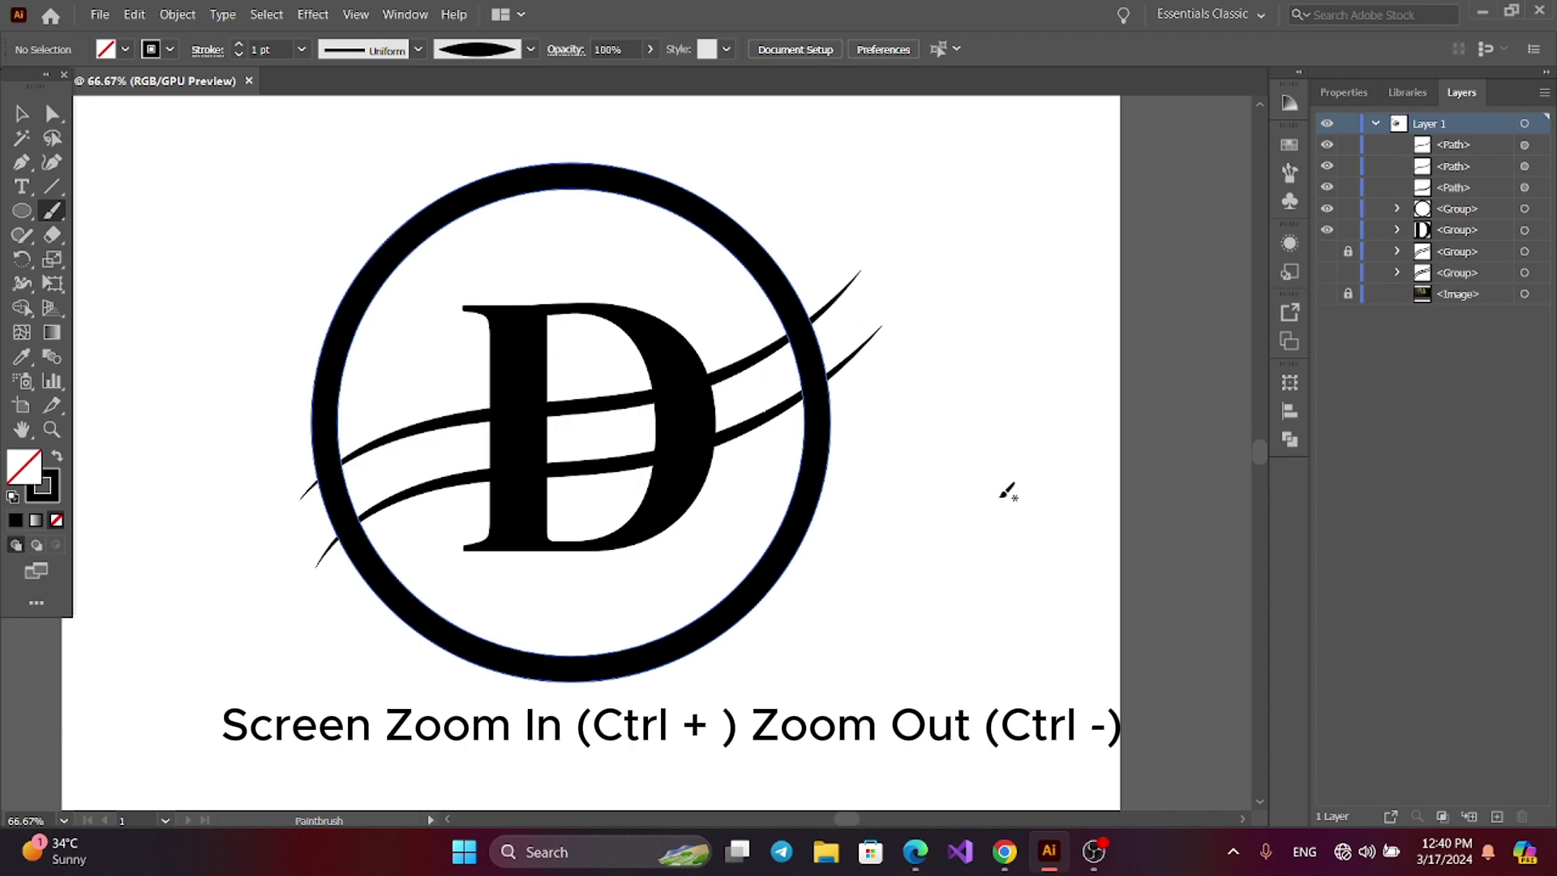
key("ctrl+minus")
Step: Delete the leftover test stroke and set the swooshes' stroke weight to 1.5 pt
key("v")
left_click_drag(458, 394, 492, 487)
key("Delete")
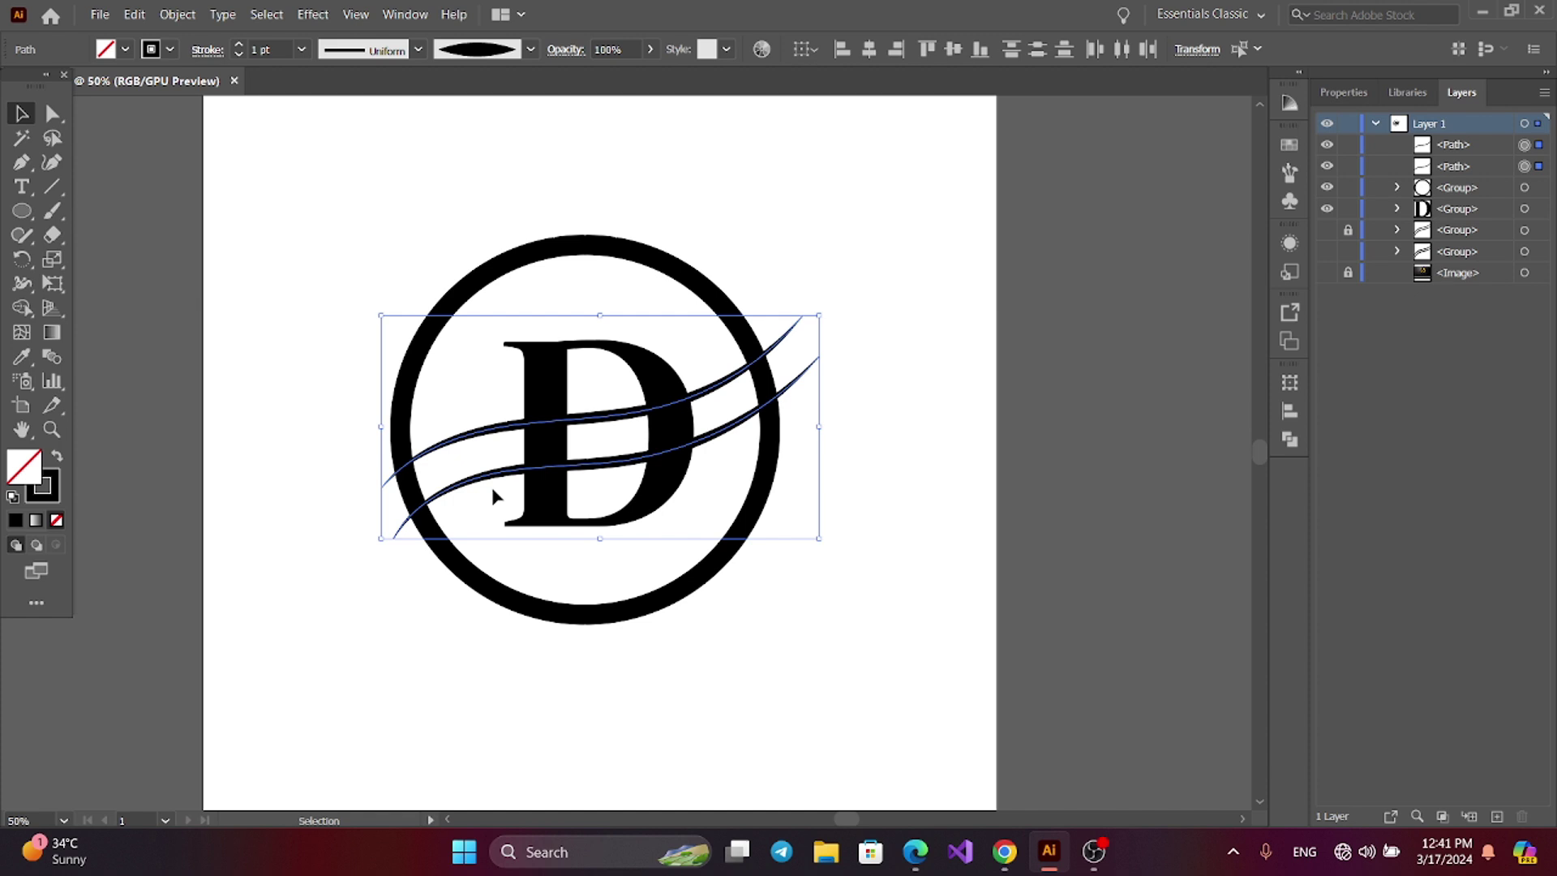
left_click(254, 49)
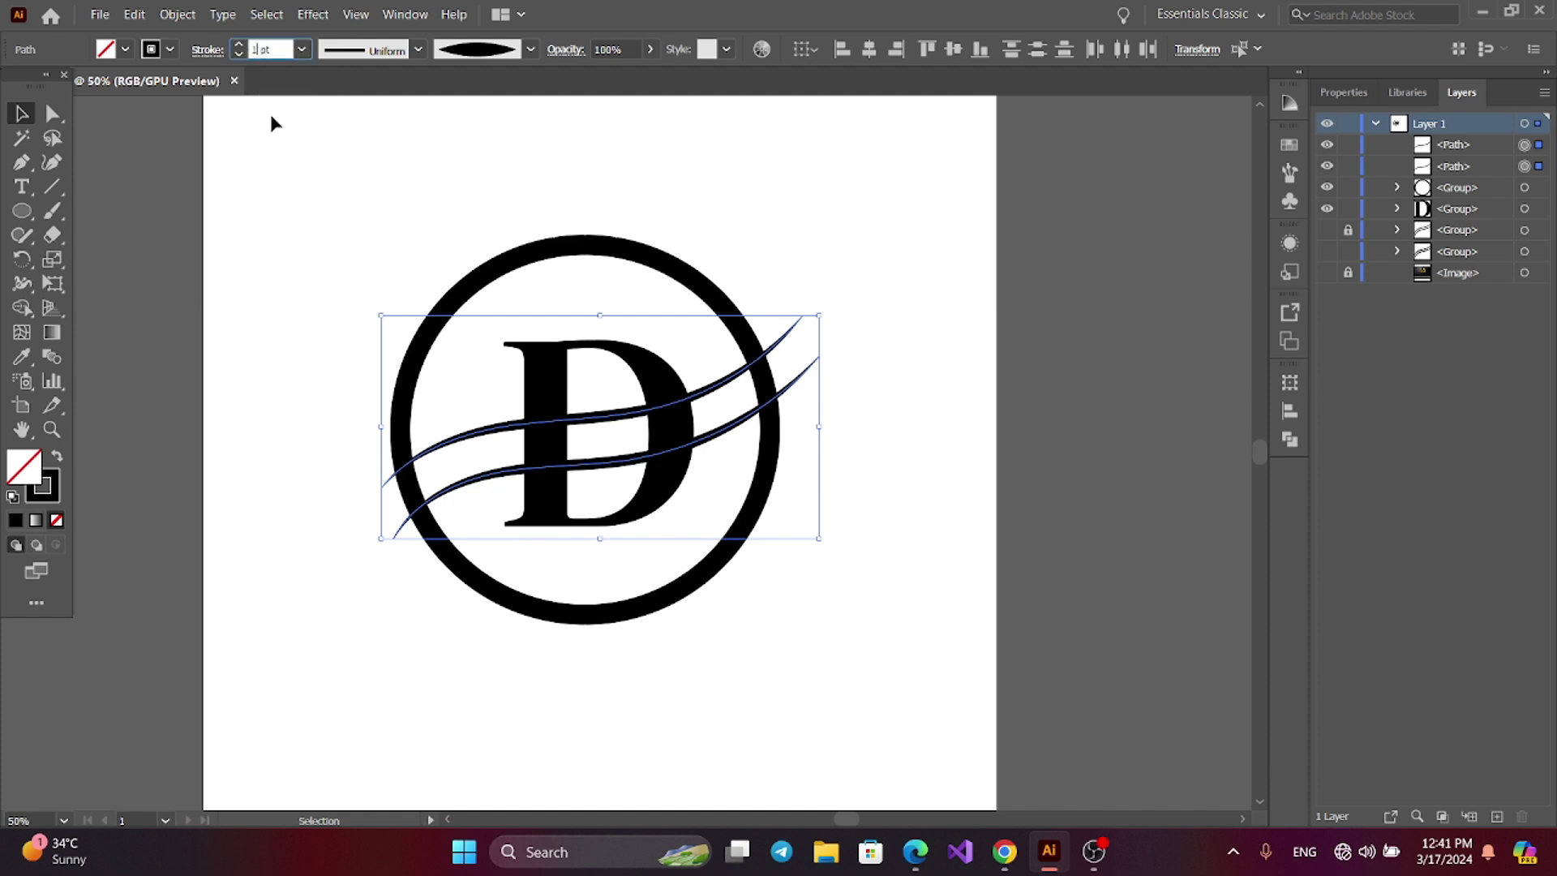
type(".5")
key("Return")
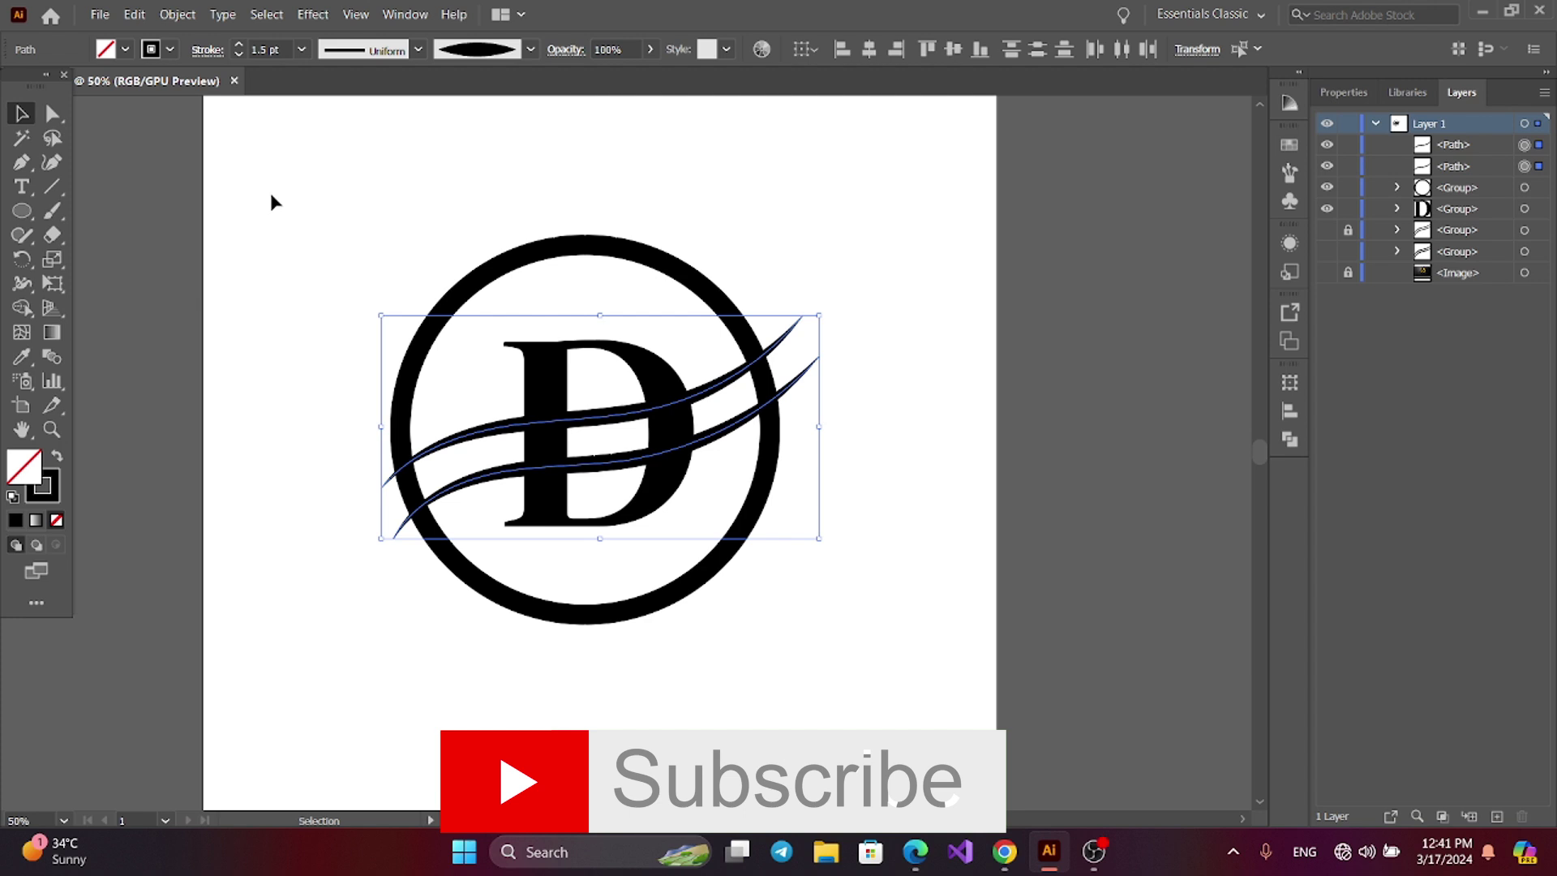
Step: Expand the swooshes' appearance into shapes and Alt-drag a copy higher across the D
left_click(178, 14)
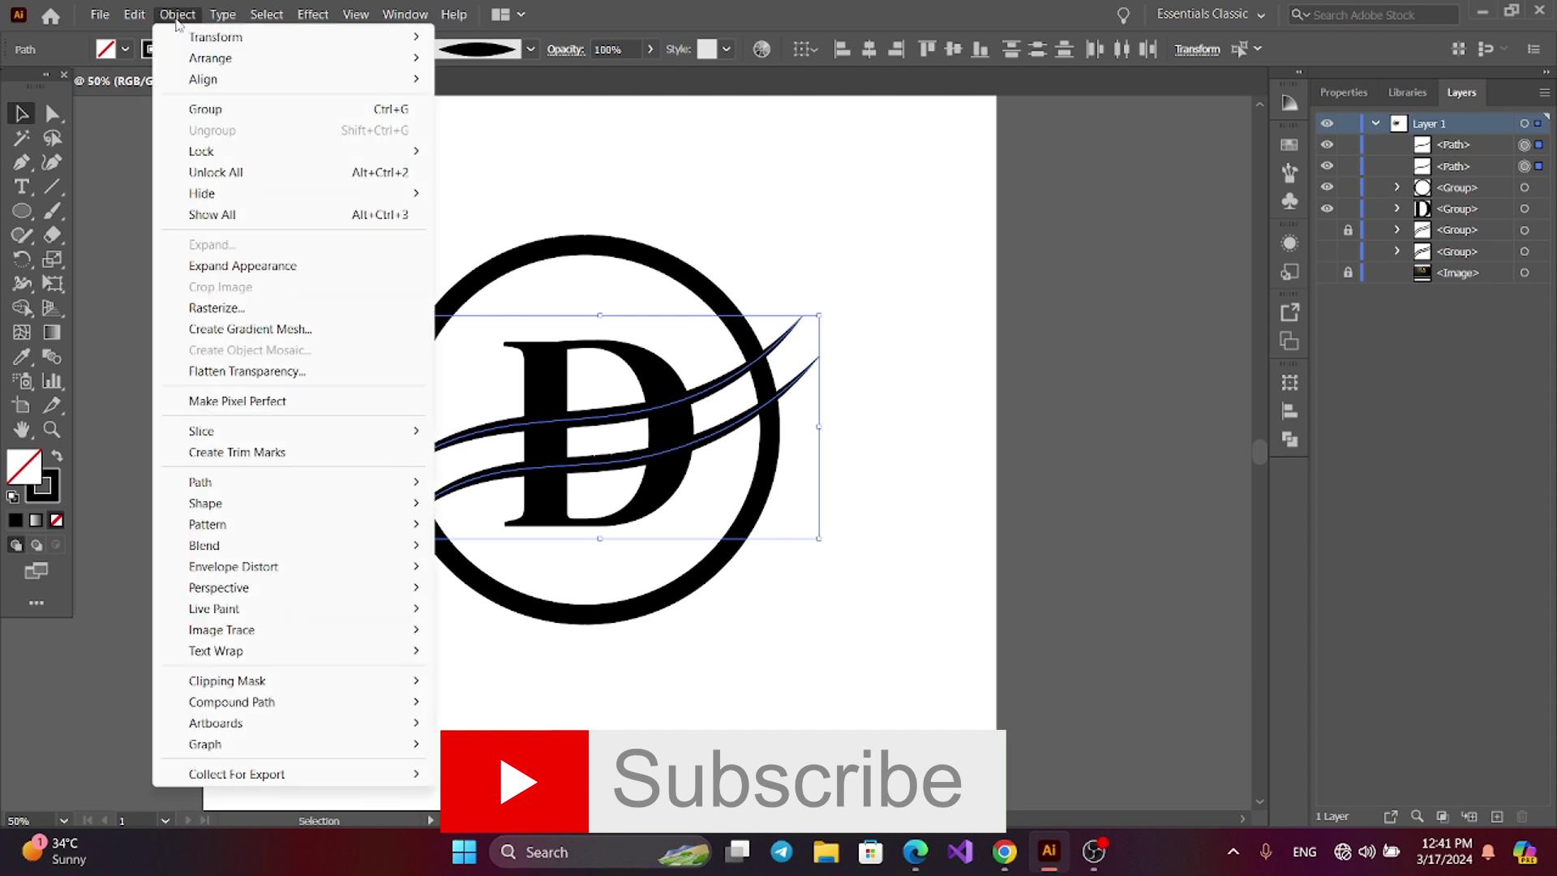
left_click(268, 266)
left_click(431, 657)
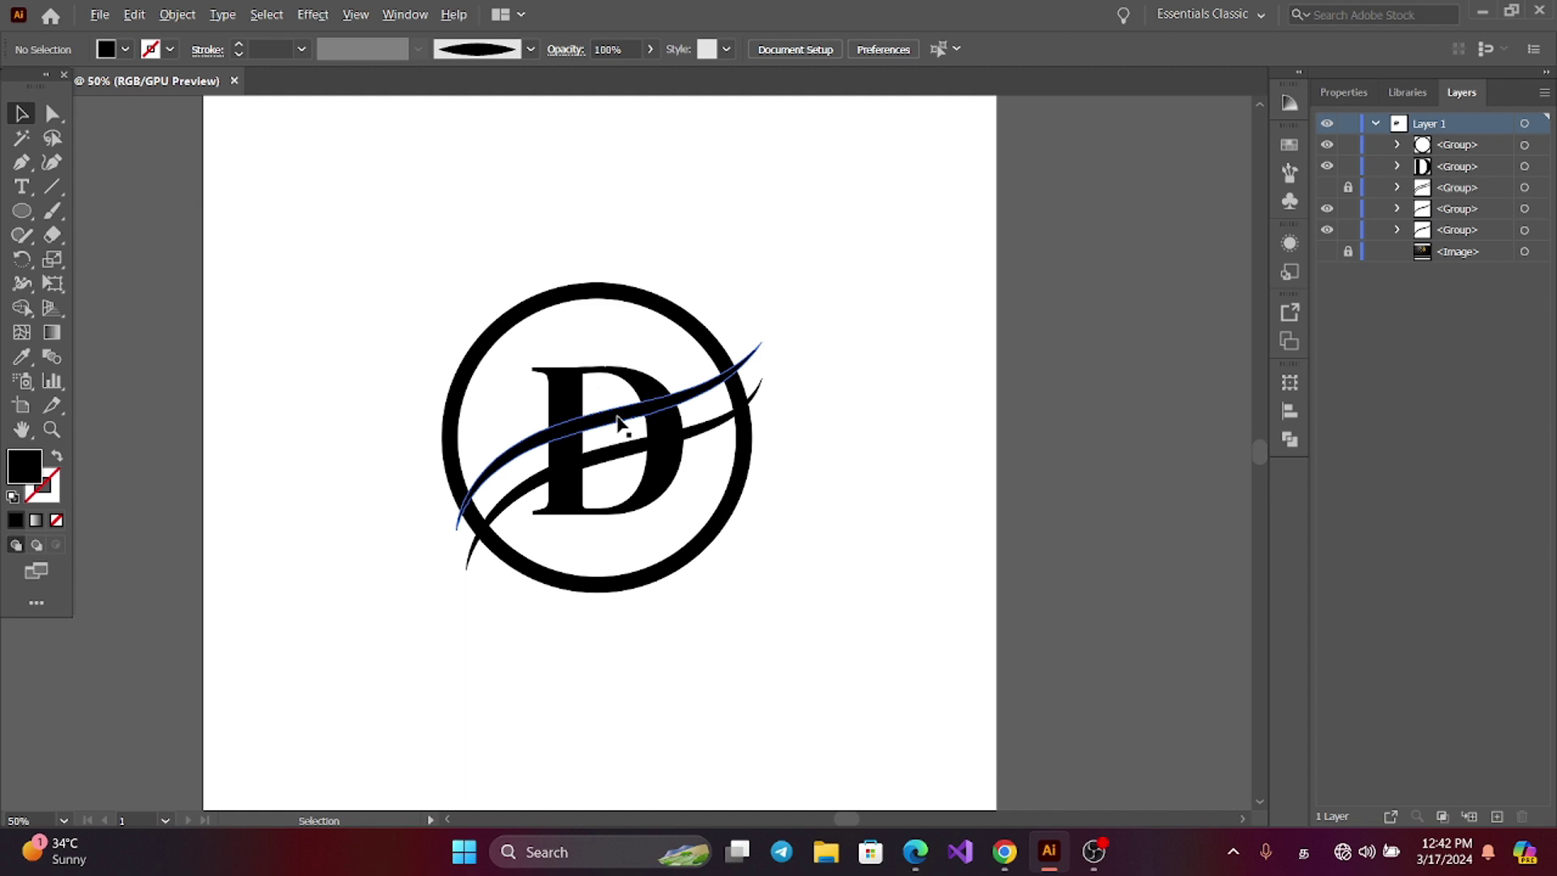
left_click_drag(618, 421, 605, 390)
left_click(182, 593)
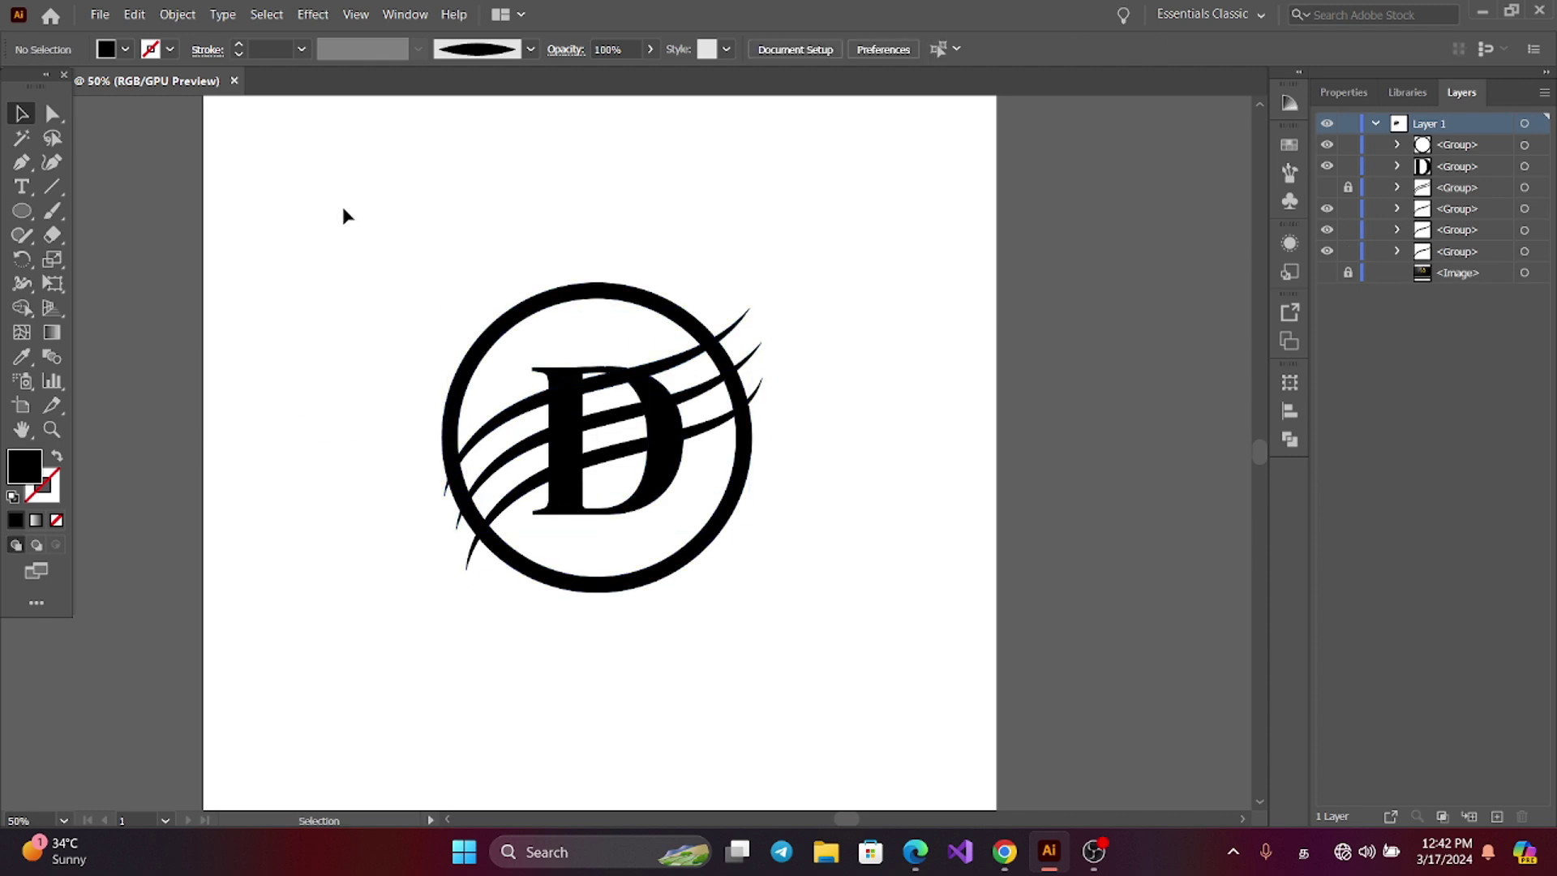
Step: Select all artwork and remove the swoosh overlap regions with the Shape Builder
left_click_drag(330, 185, 821, 687)
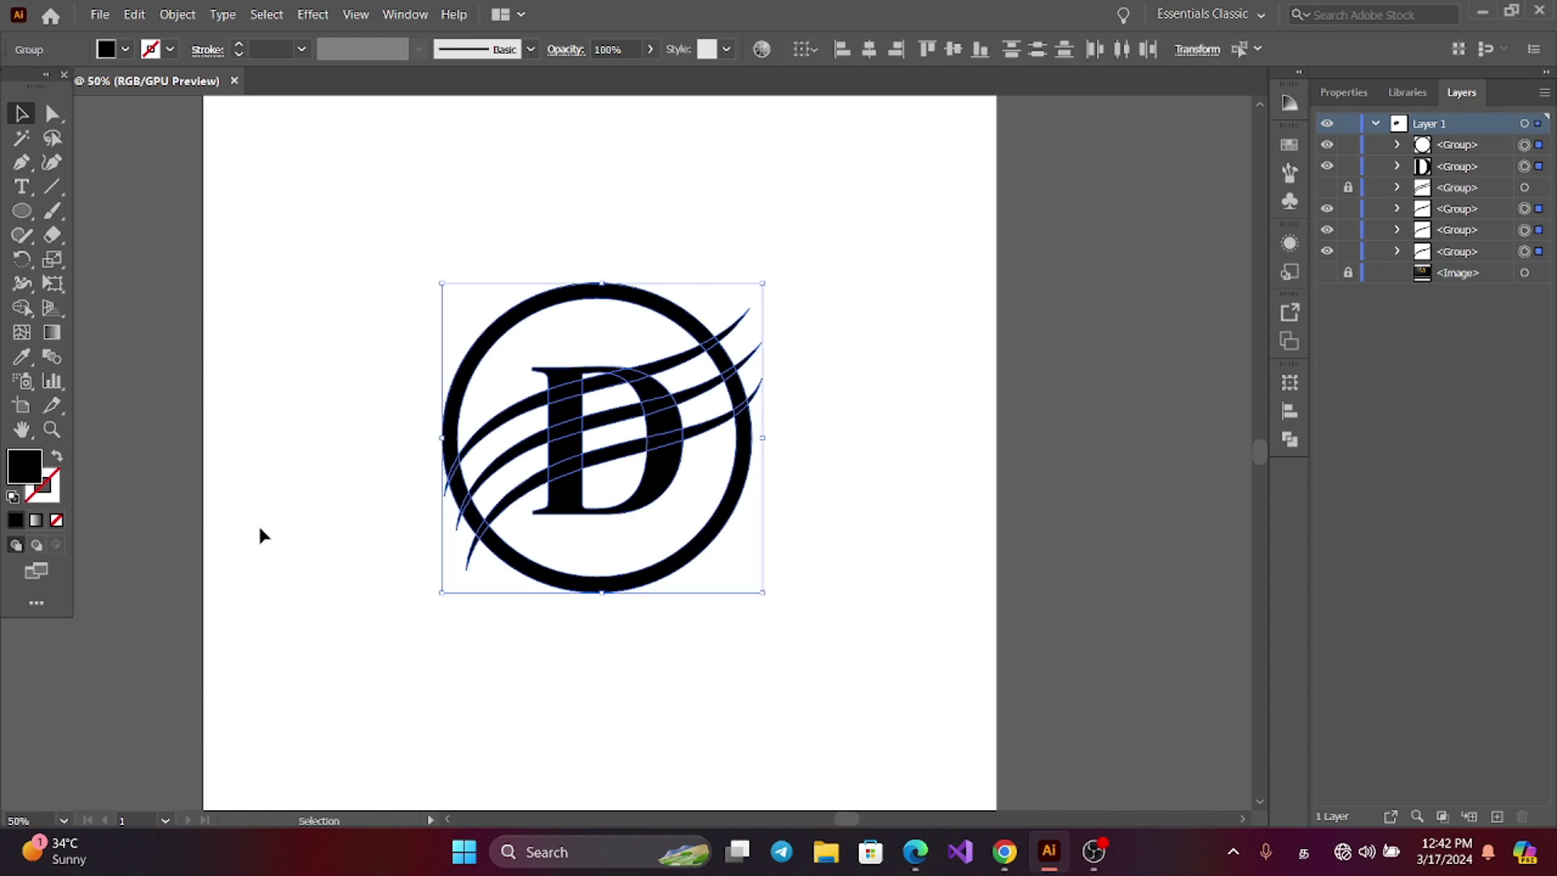
left_click(21, 309)
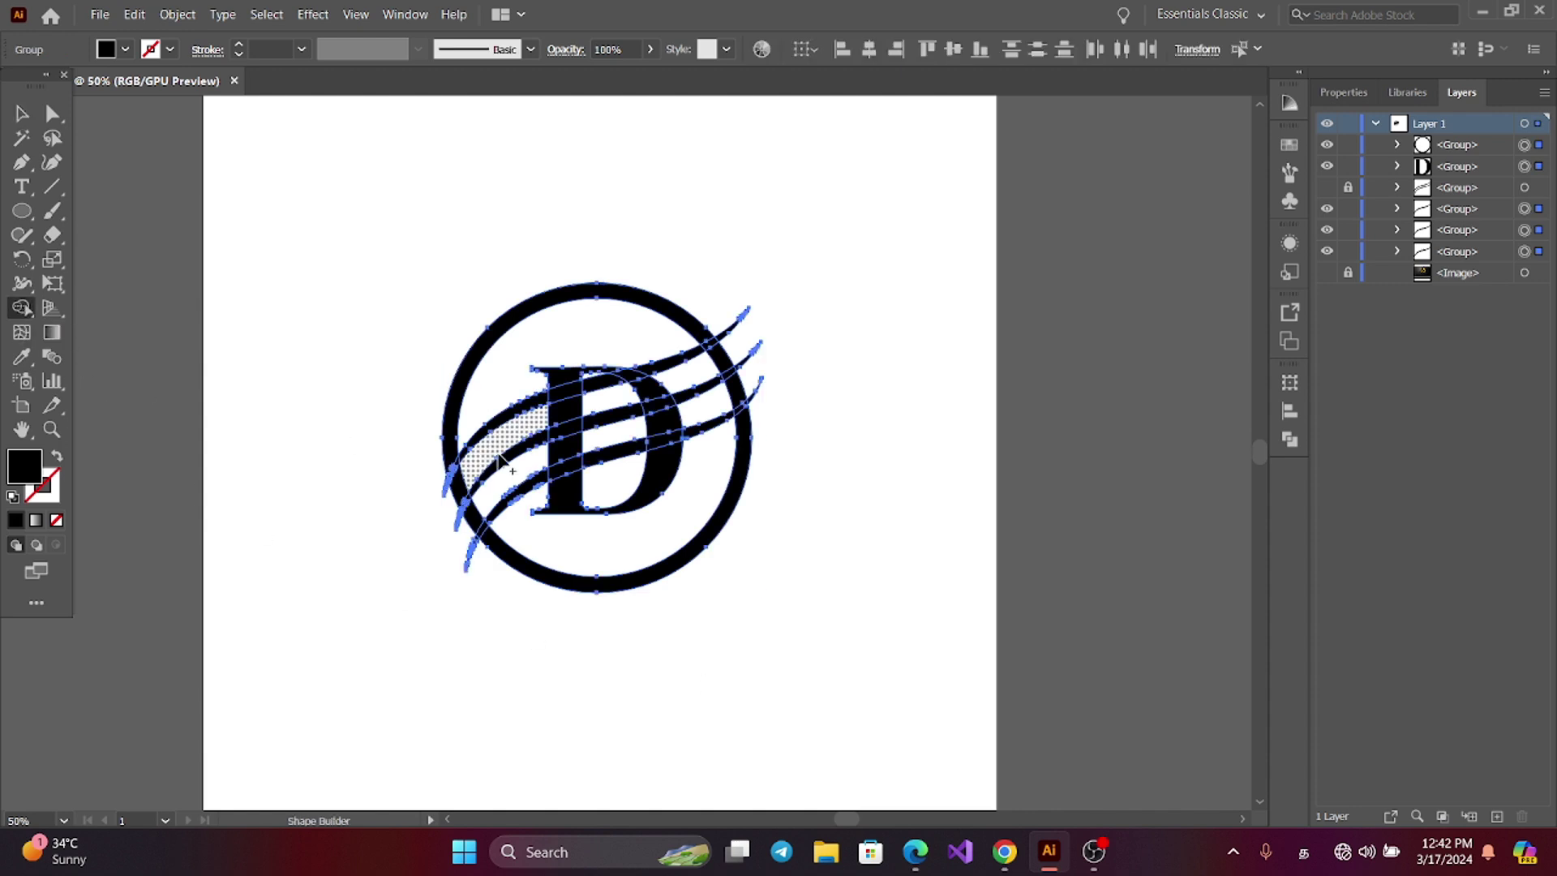
key("alt")
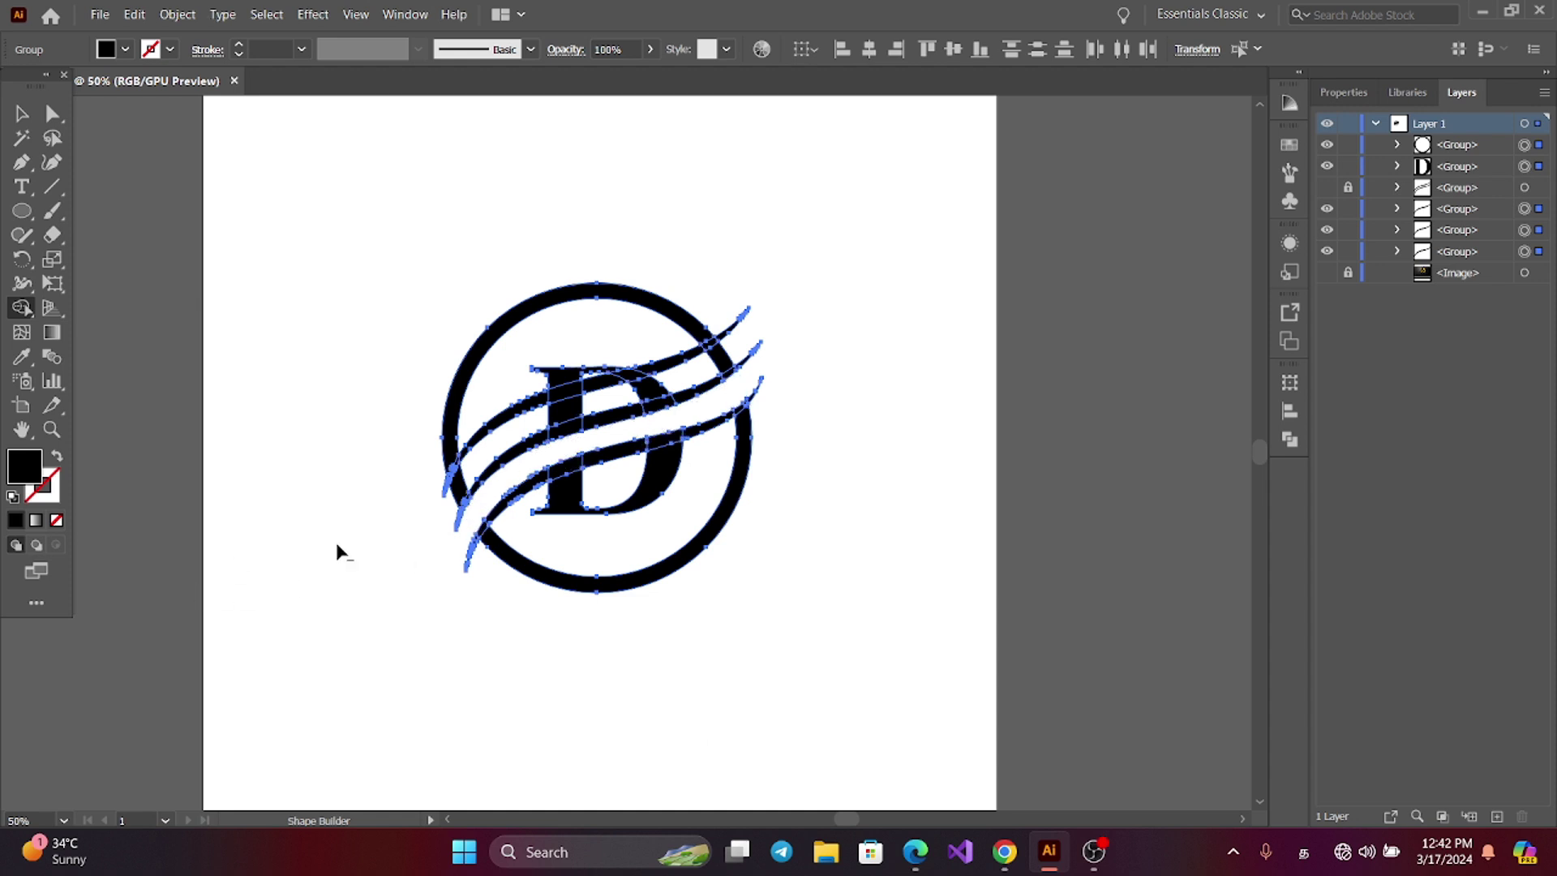
key("ctrl+shift+a")
key("ctrl+equal")
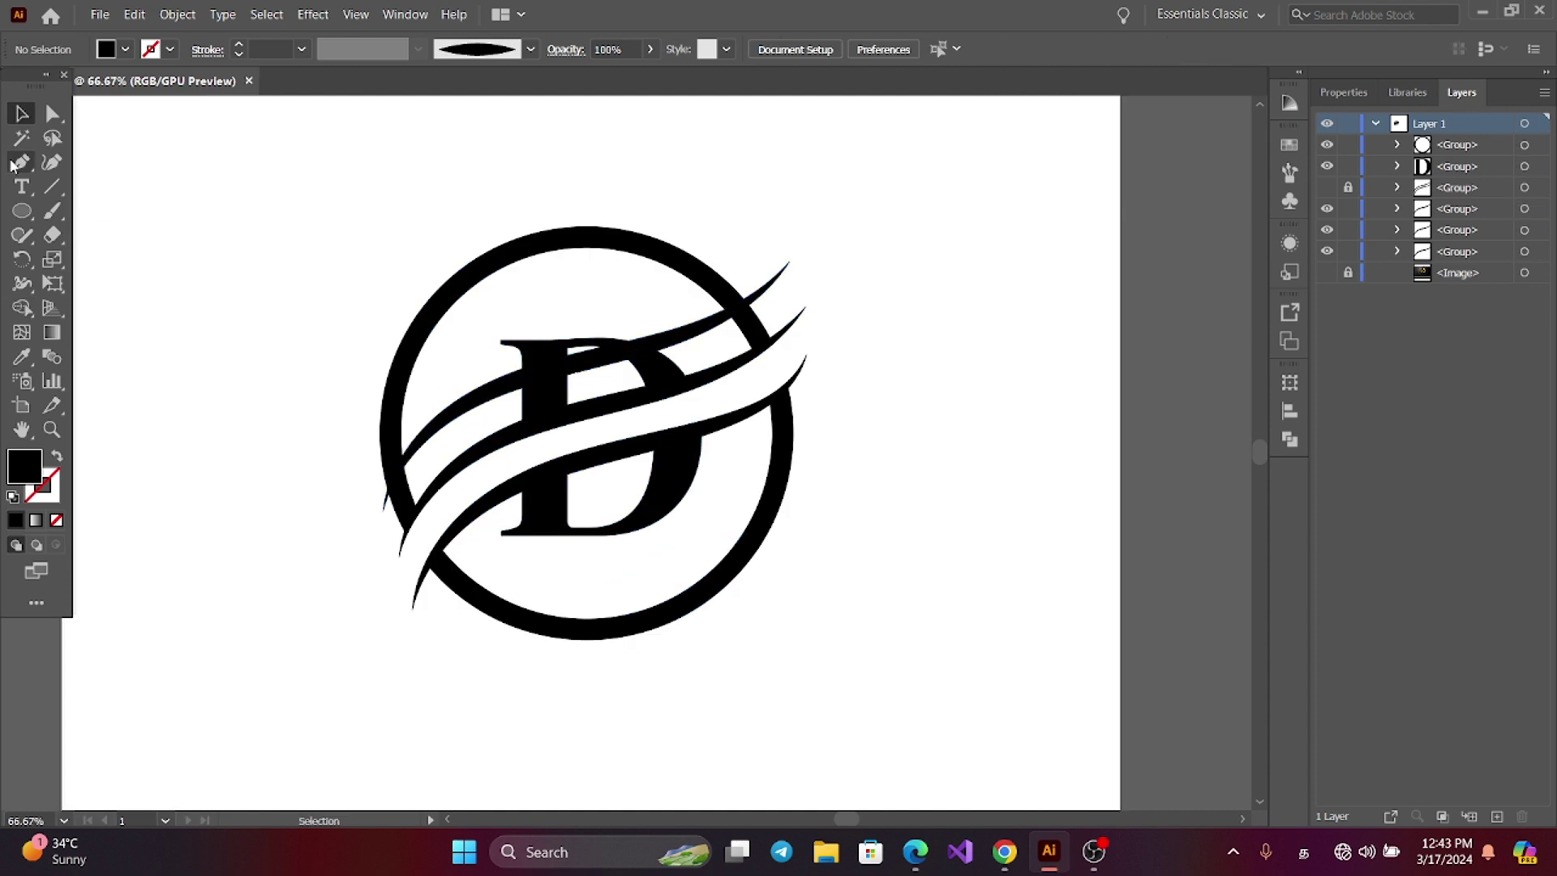
Step: Draw a curved pen path by the D's upper-left serif and remove the black sliver left of the D
left_click(22, 162)
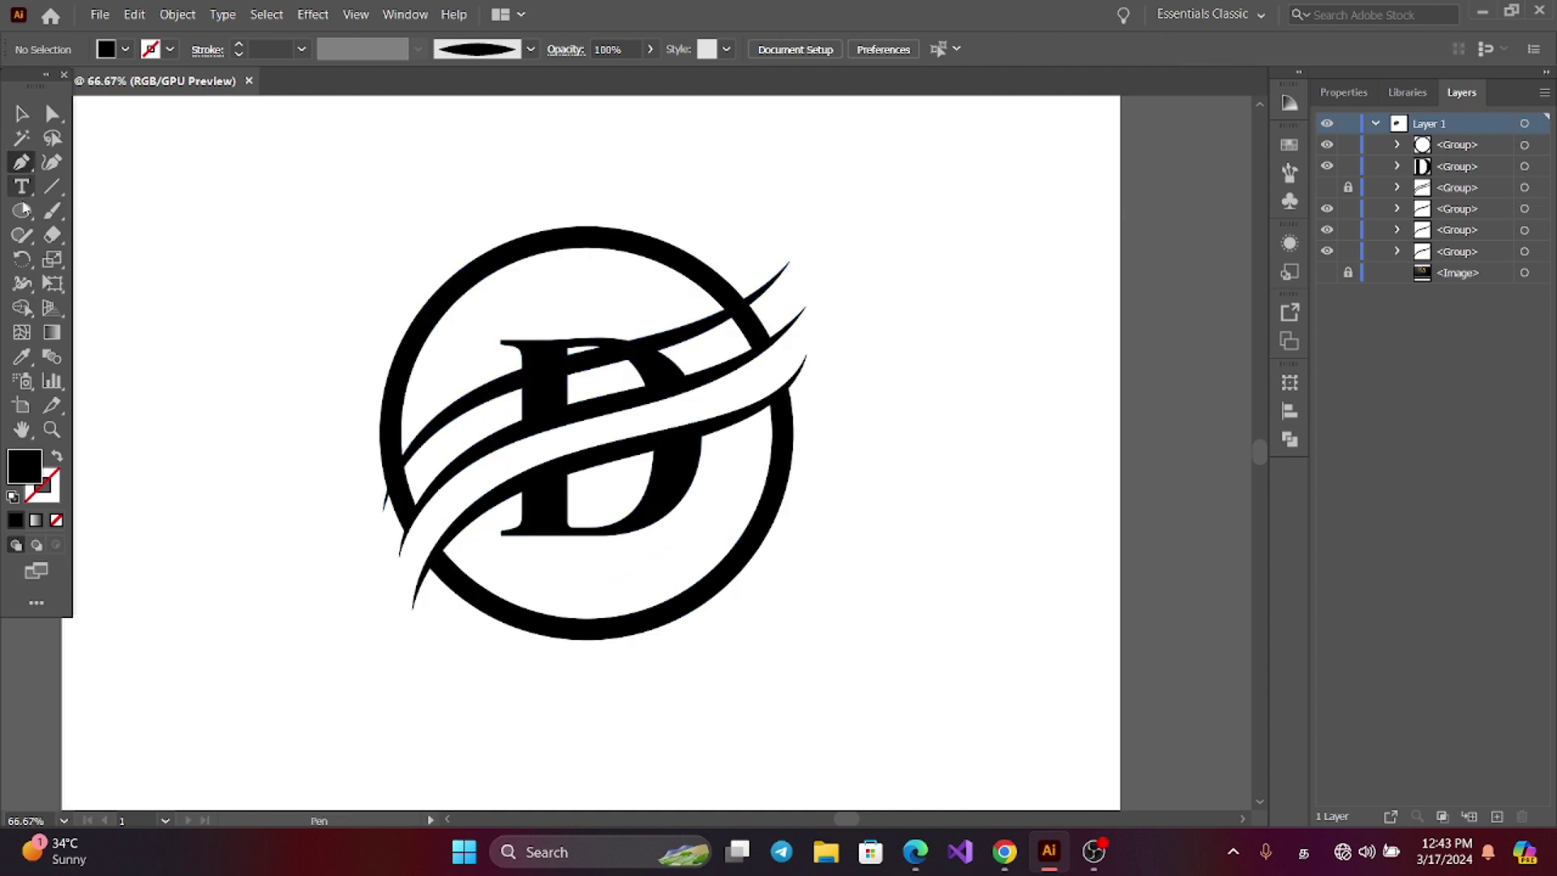
left_click(57, 459)
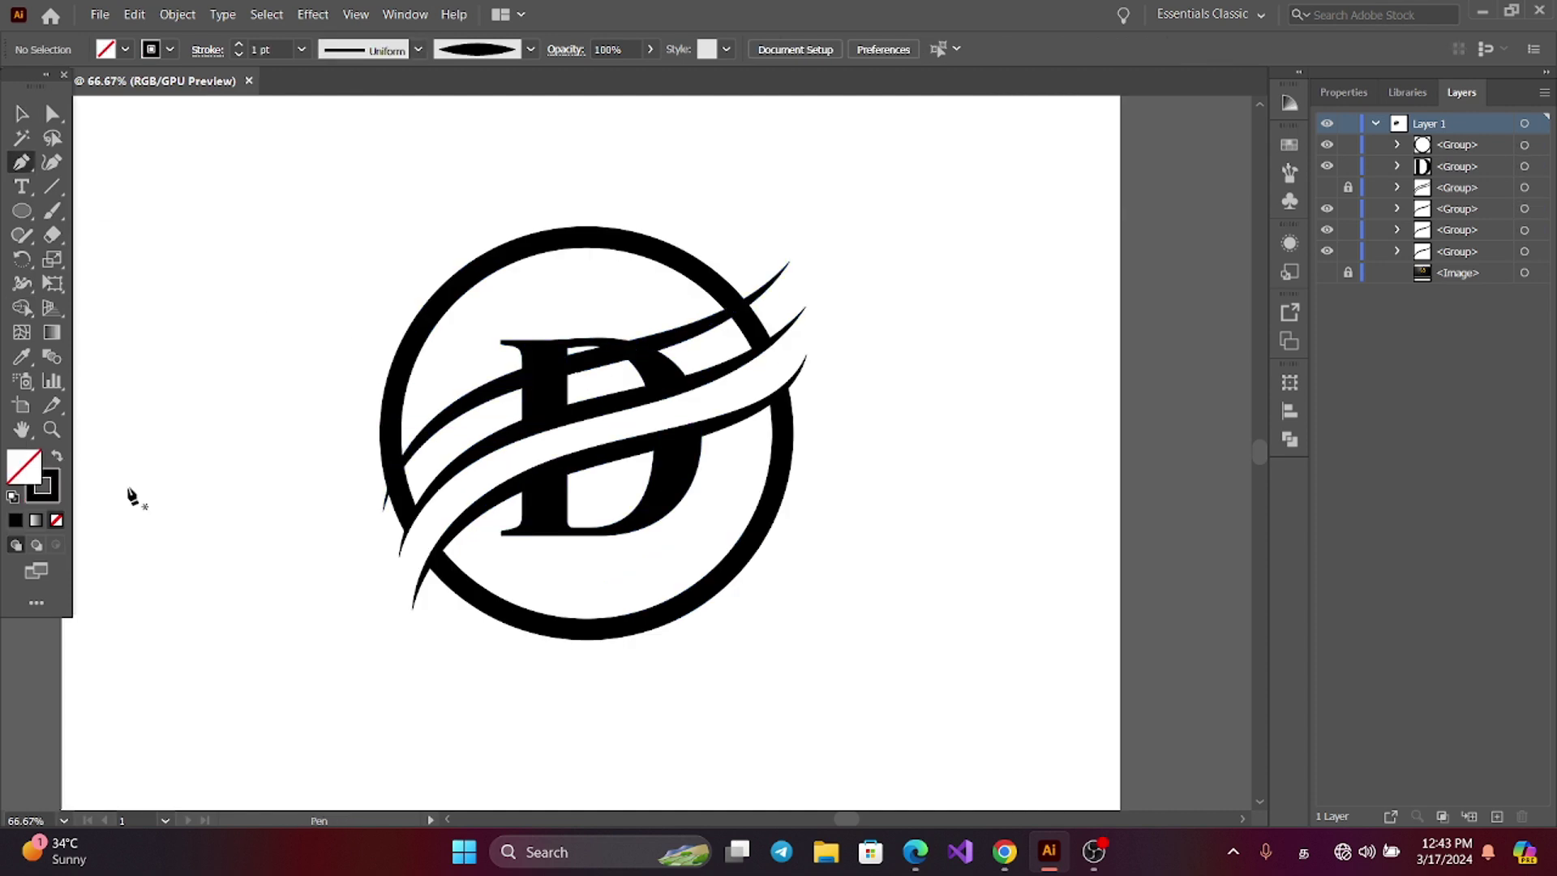
left_click(508, 358)
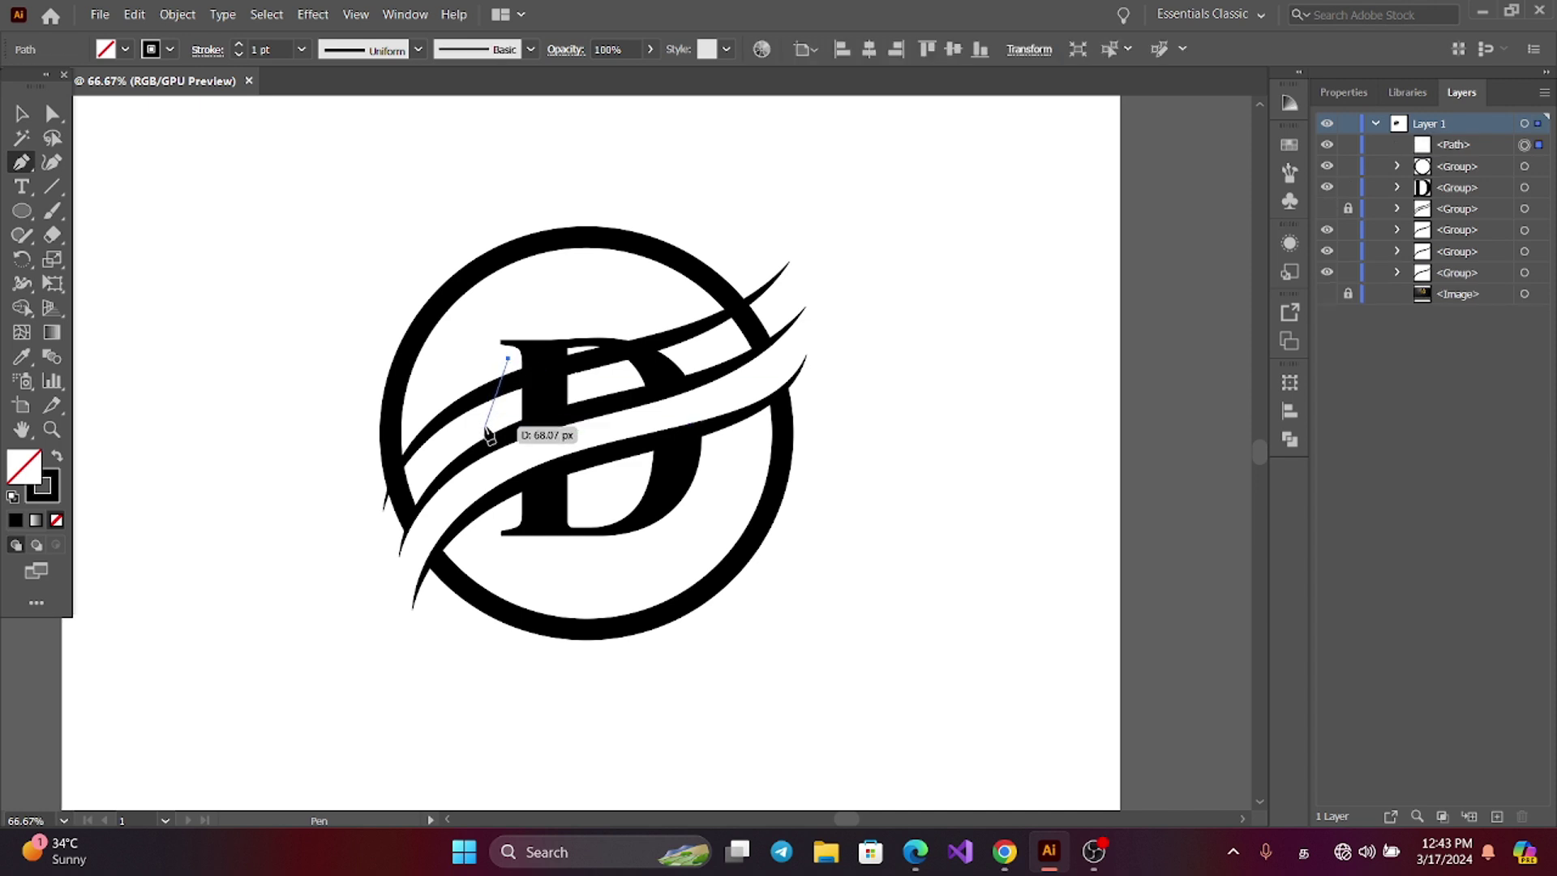
left_click(485, 427)
left_click_drag(485, 430, 492, 468)
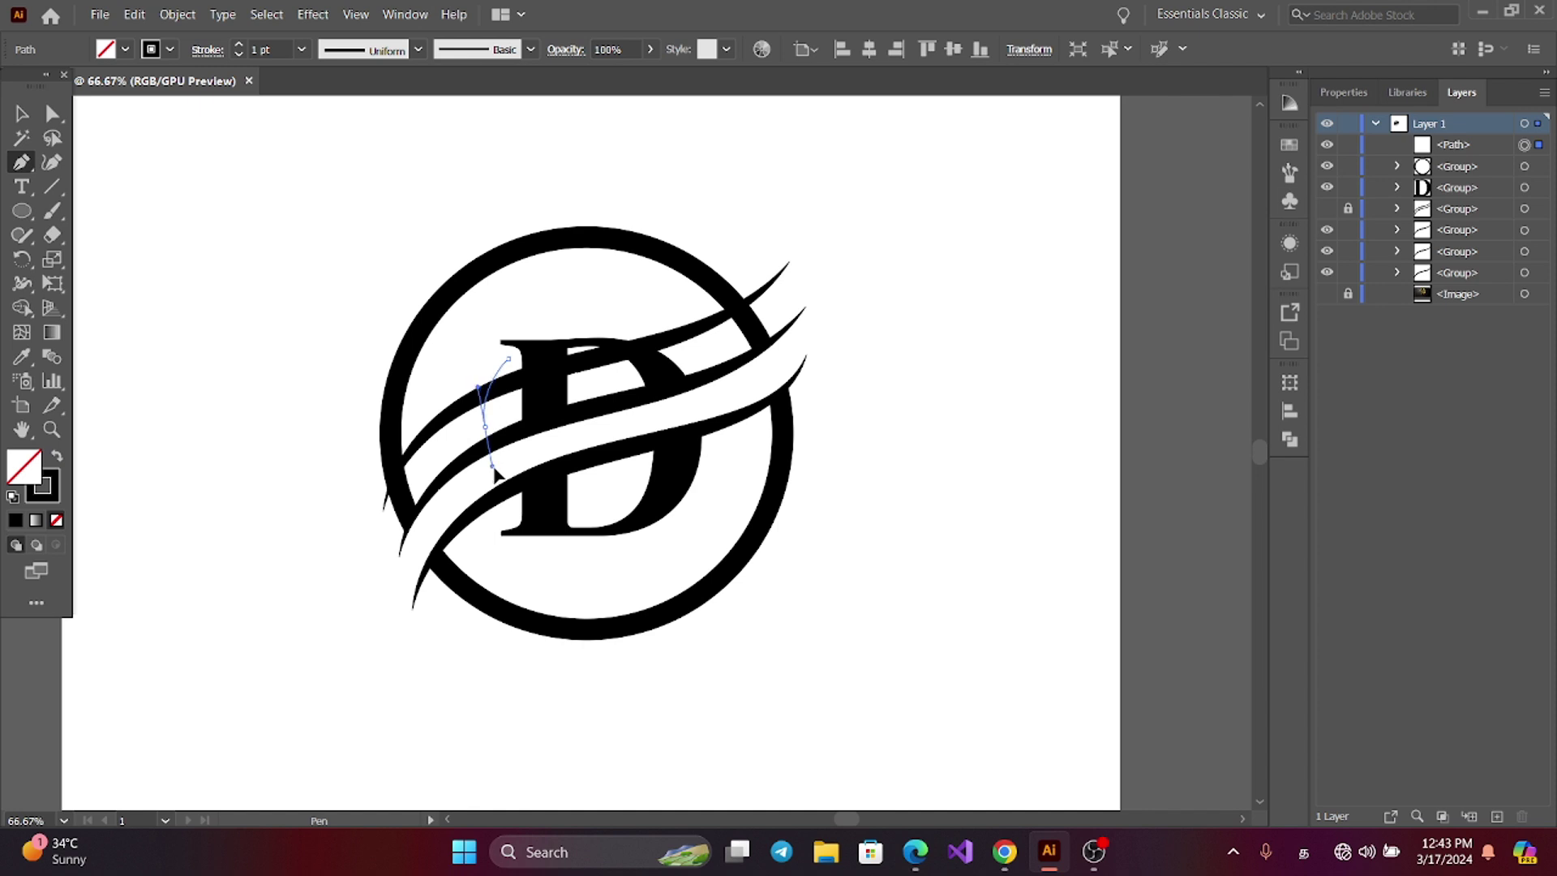
key("v")
key("ctrl+a")
left_click(22, 307)
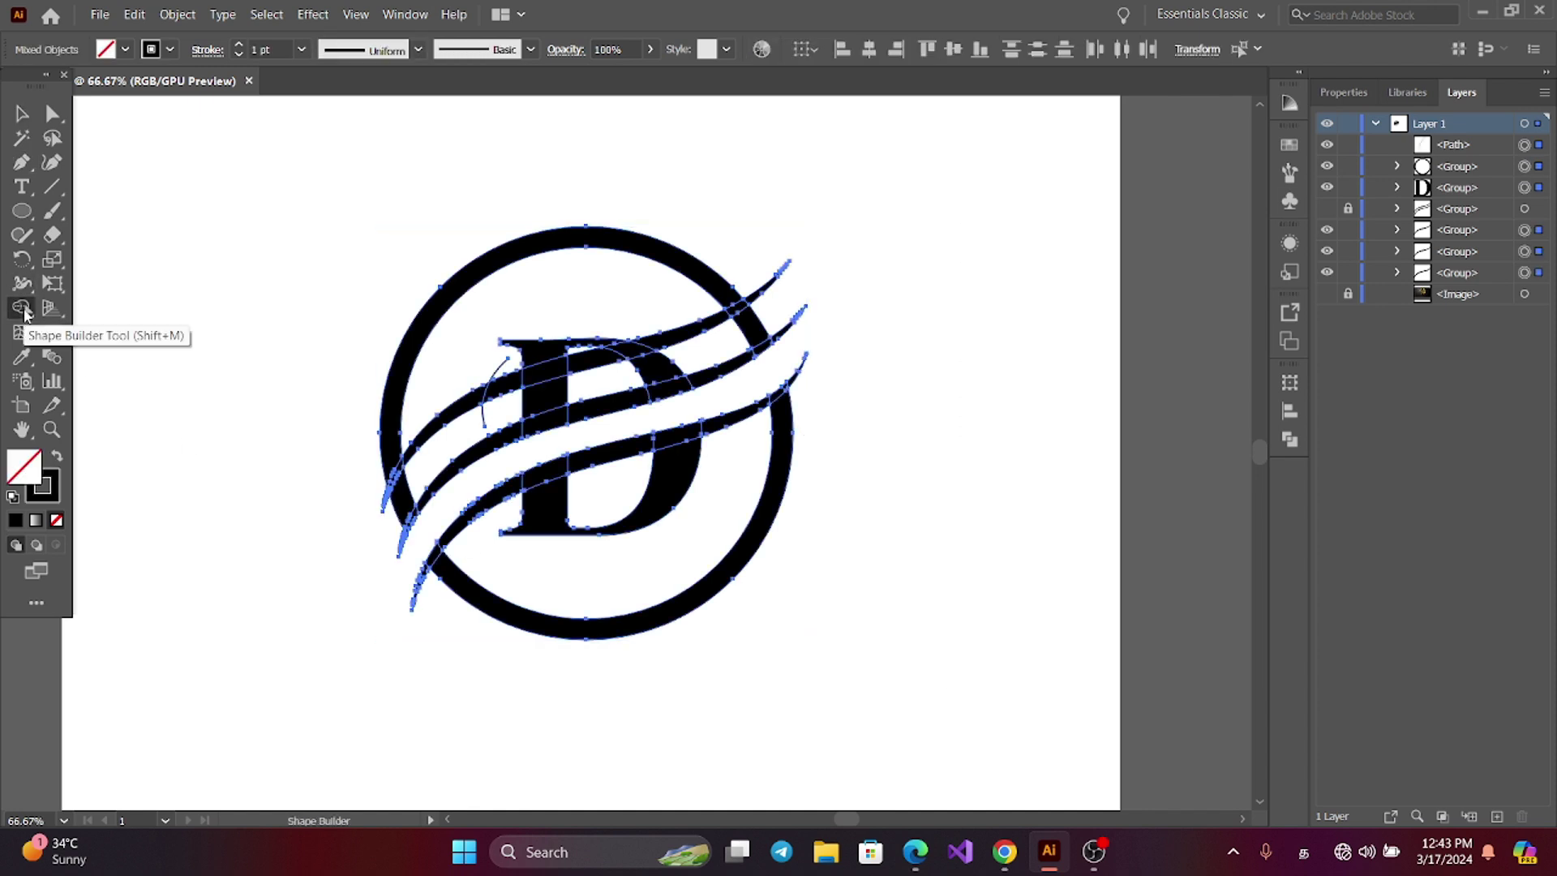
key("alt")
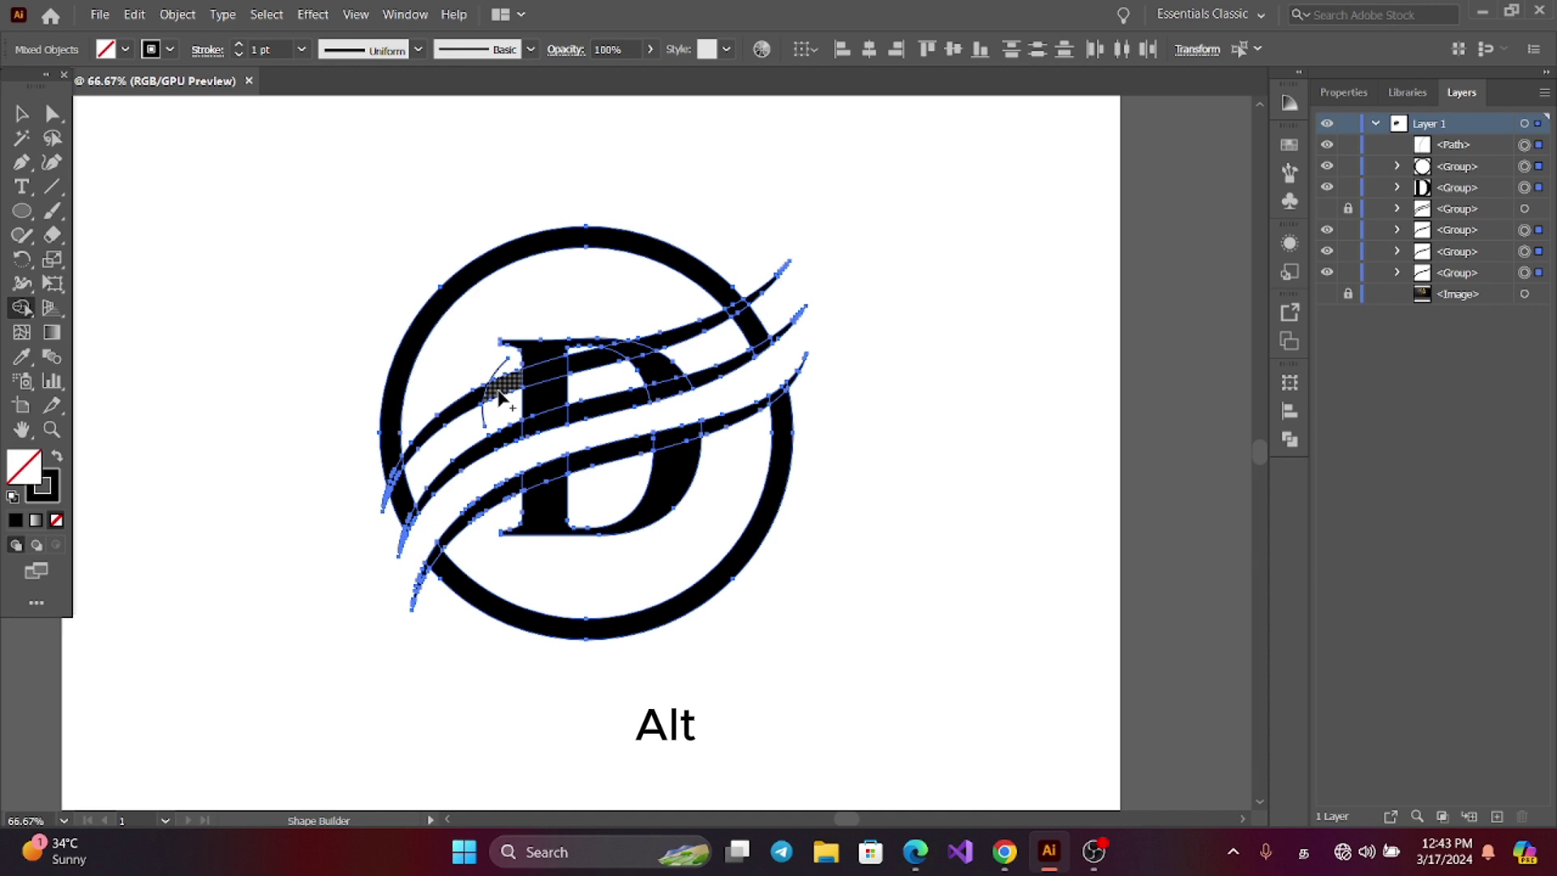
left_click(499, 395, "alt")
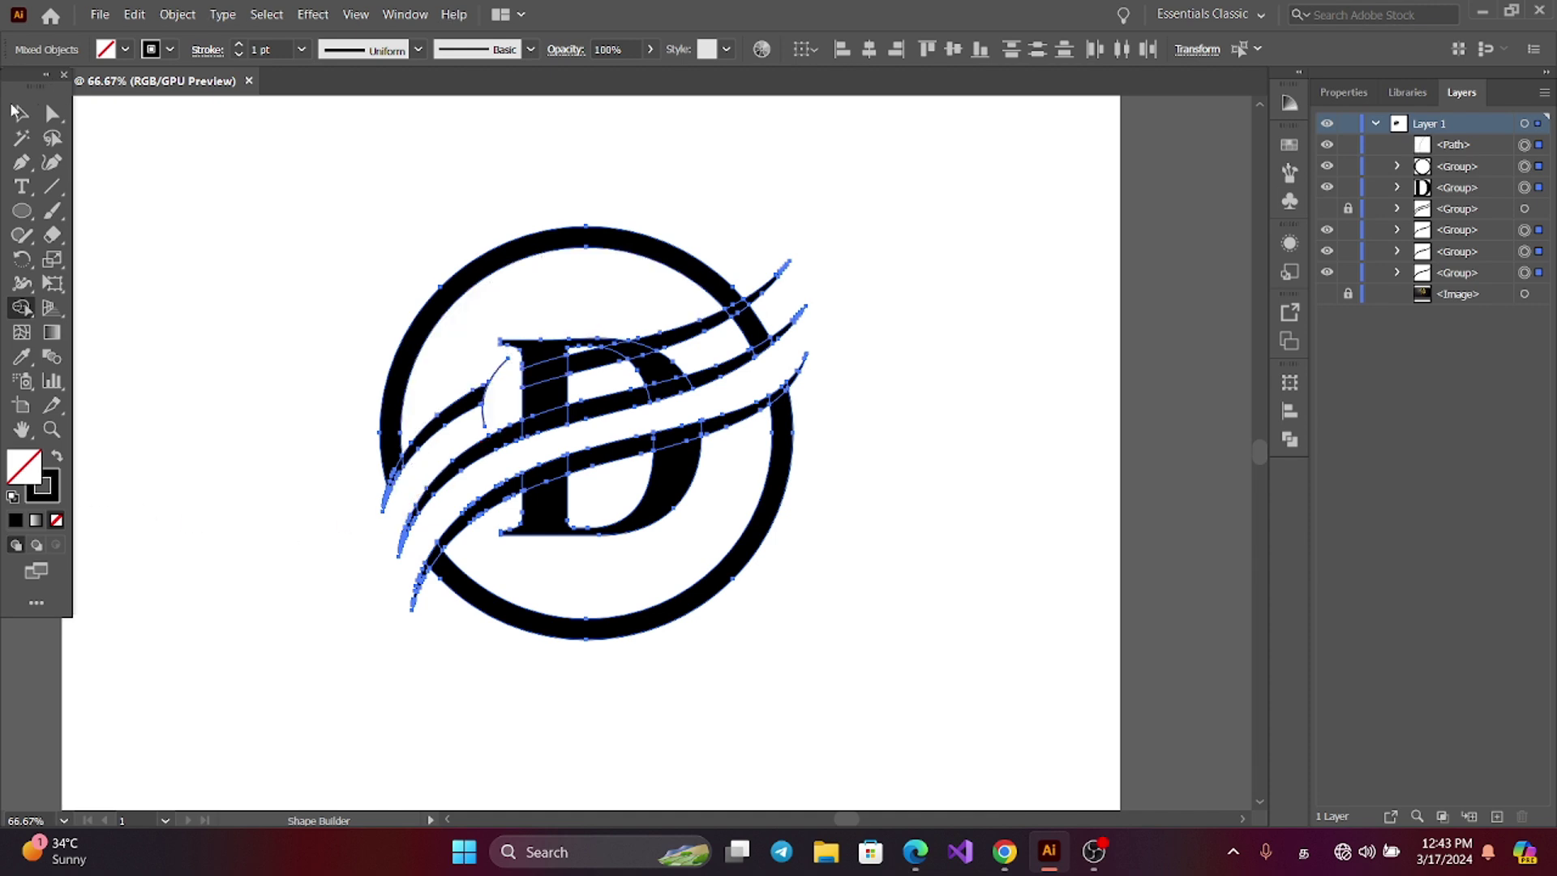
Step: Delete the thin leftover pen path beside the D
left_click(20, 113)
left_click(278, 285)
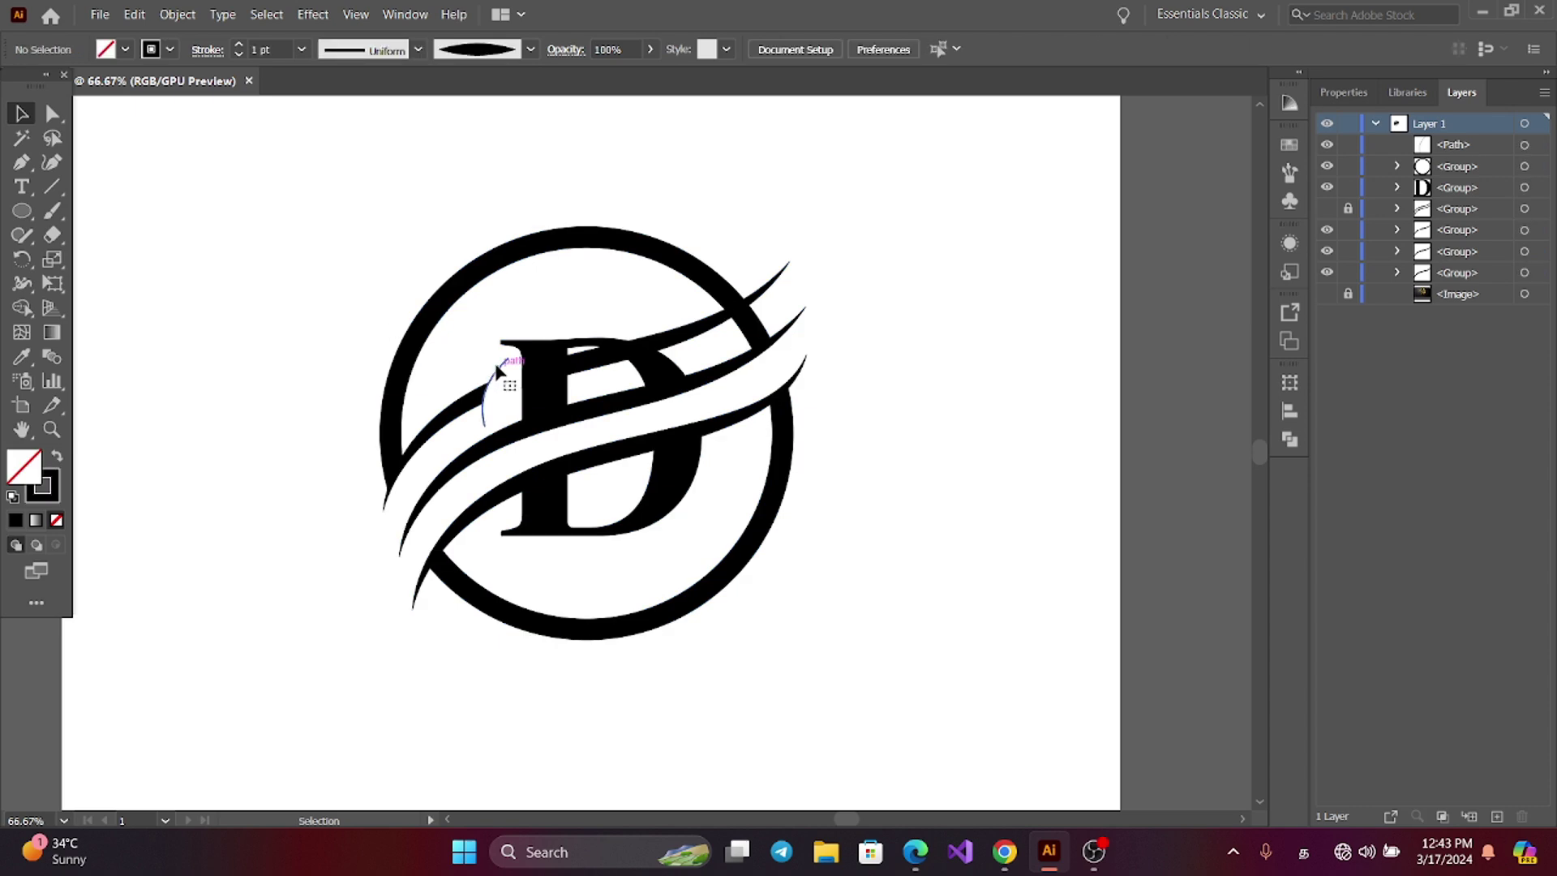
left_click(497, 372)
key("Delete")
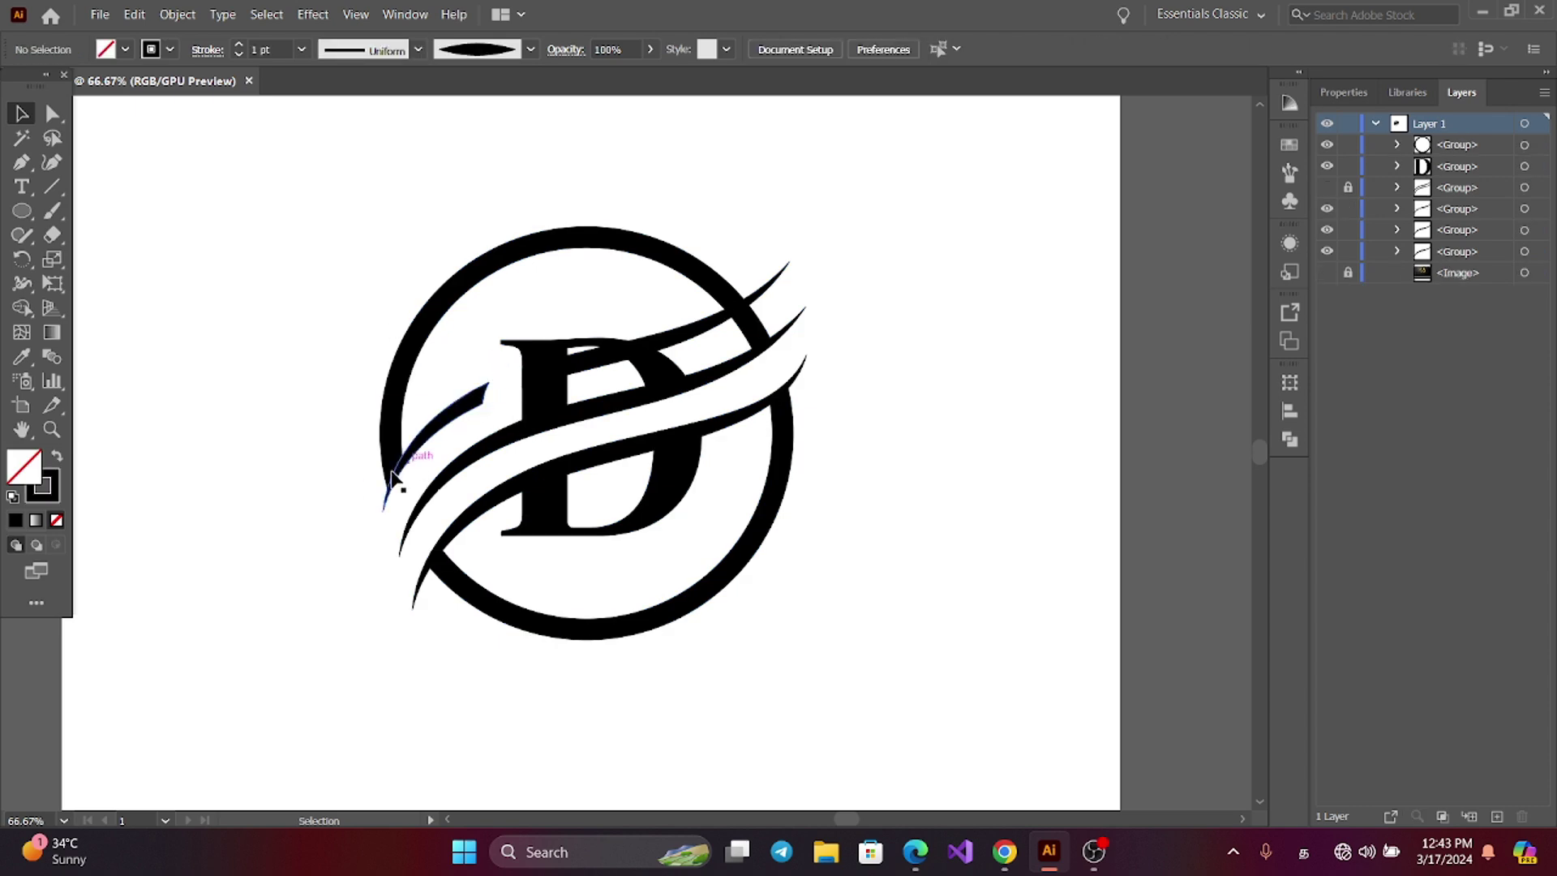
Step: Ungroup the swoosh group and pick out the extra thin swoosh
left_click(655, 350)
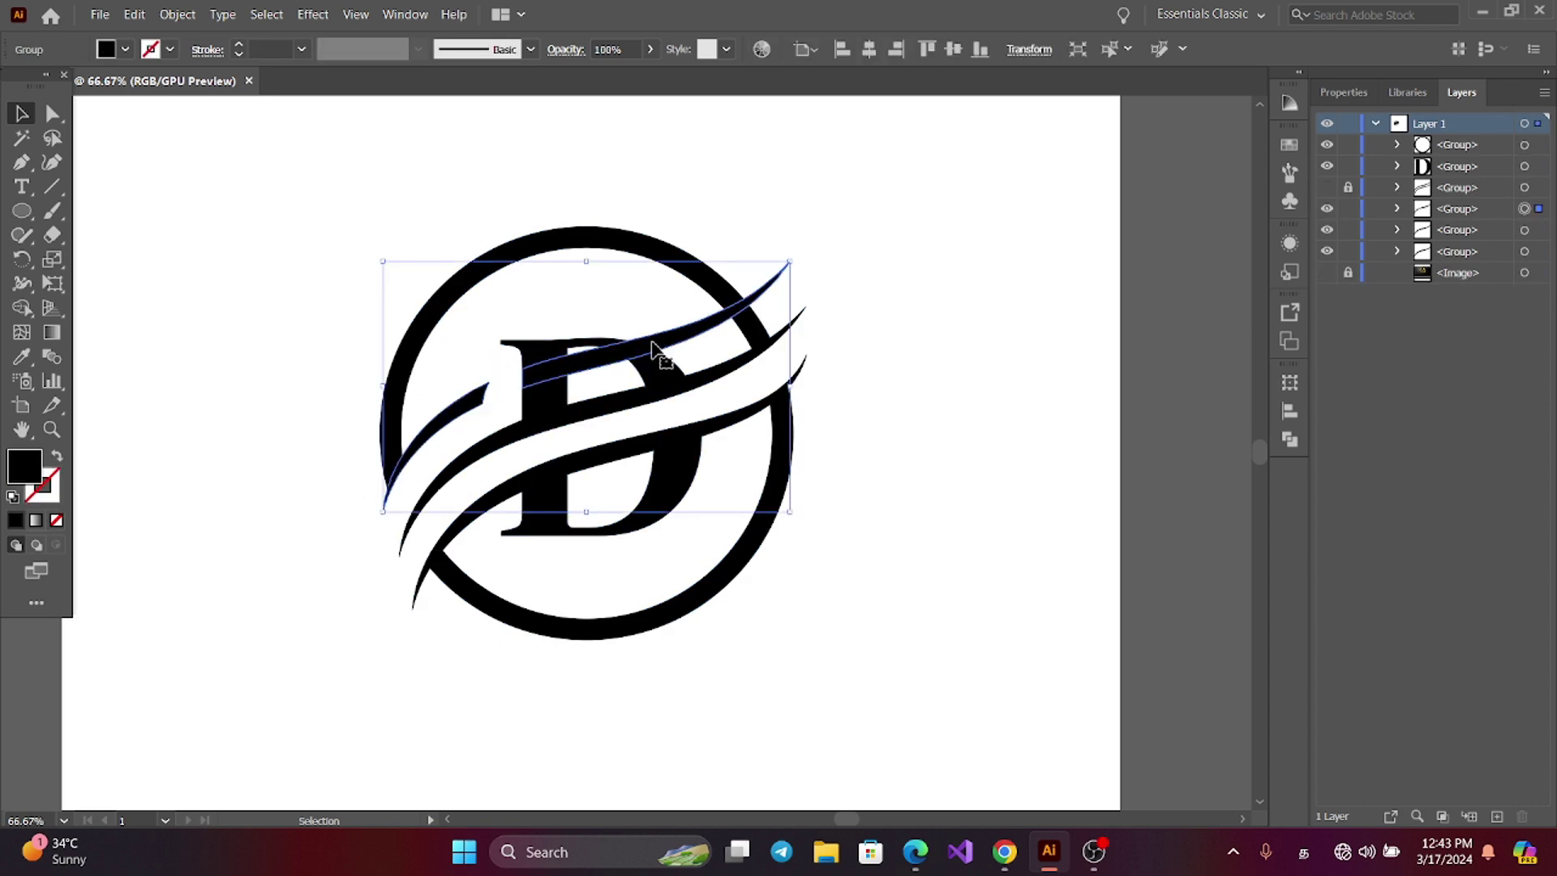
left_click(176, 14)
left_click(223, 133)
left_click(713, 330)
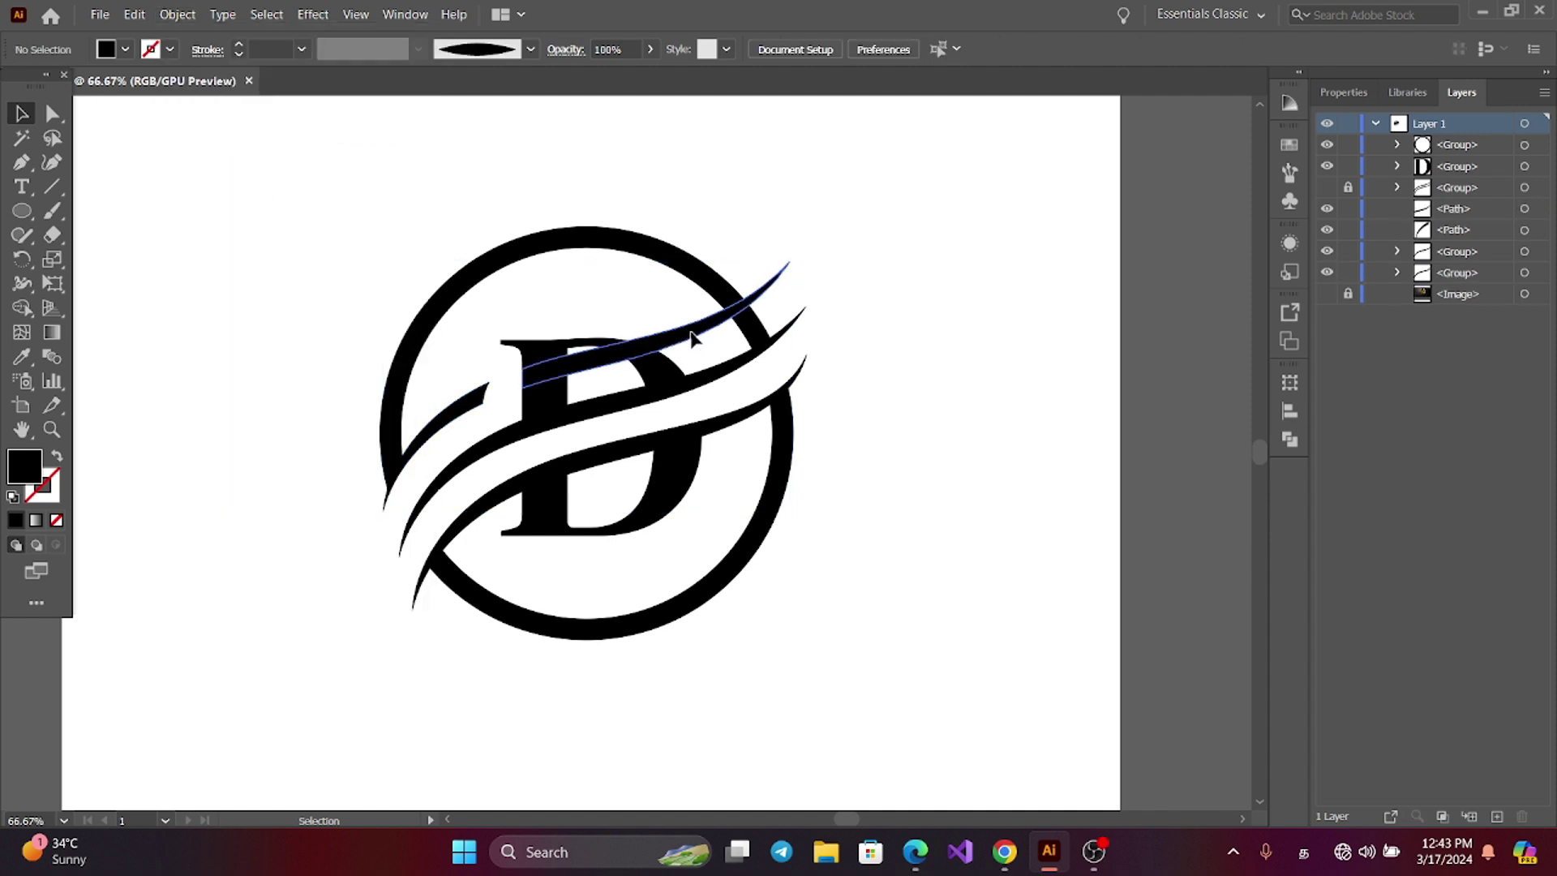
left_click(695, 337)
left_click(691, 324)
left_click(254, 191)
key("ctrl+minus")
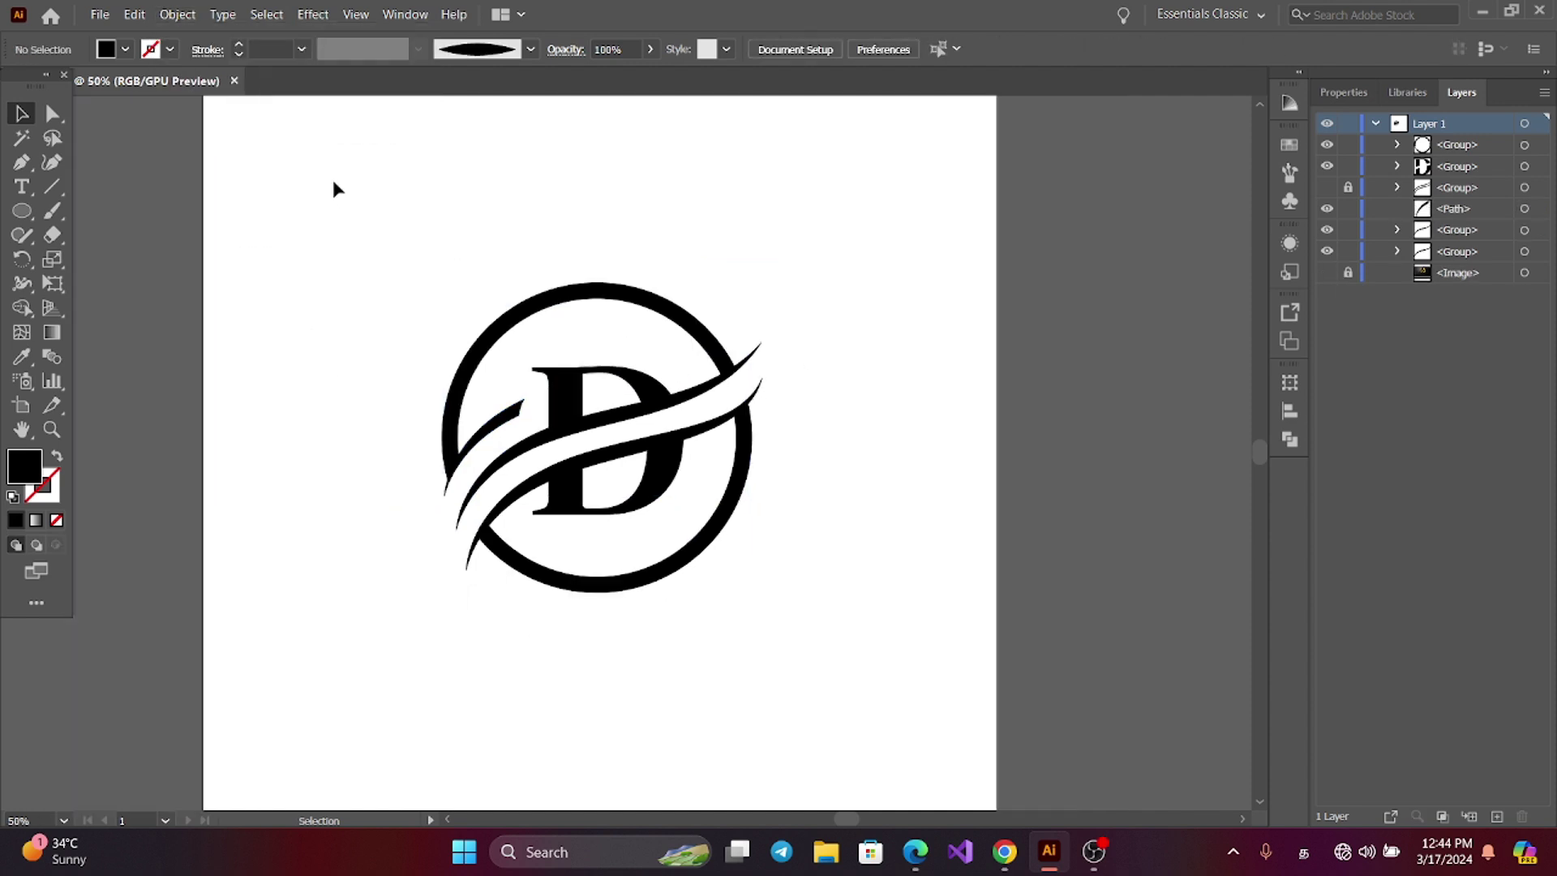
Step: Unite all logo pieces with Pathfinder and scale the merged logo up
left_click_drag(334, 183, 896, 699)
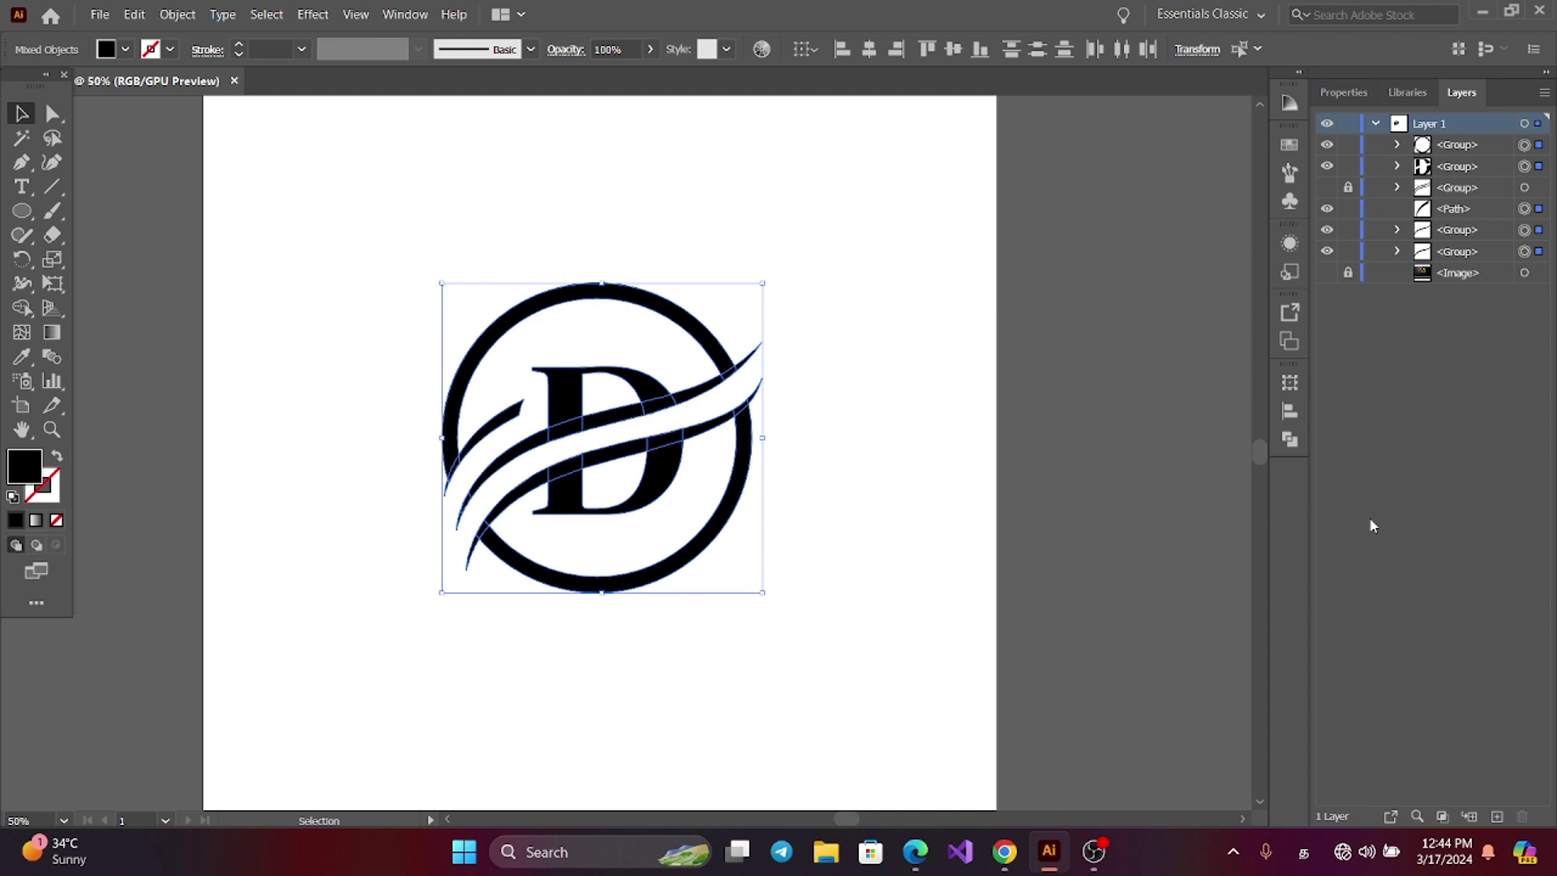
left_click(1286, 442)
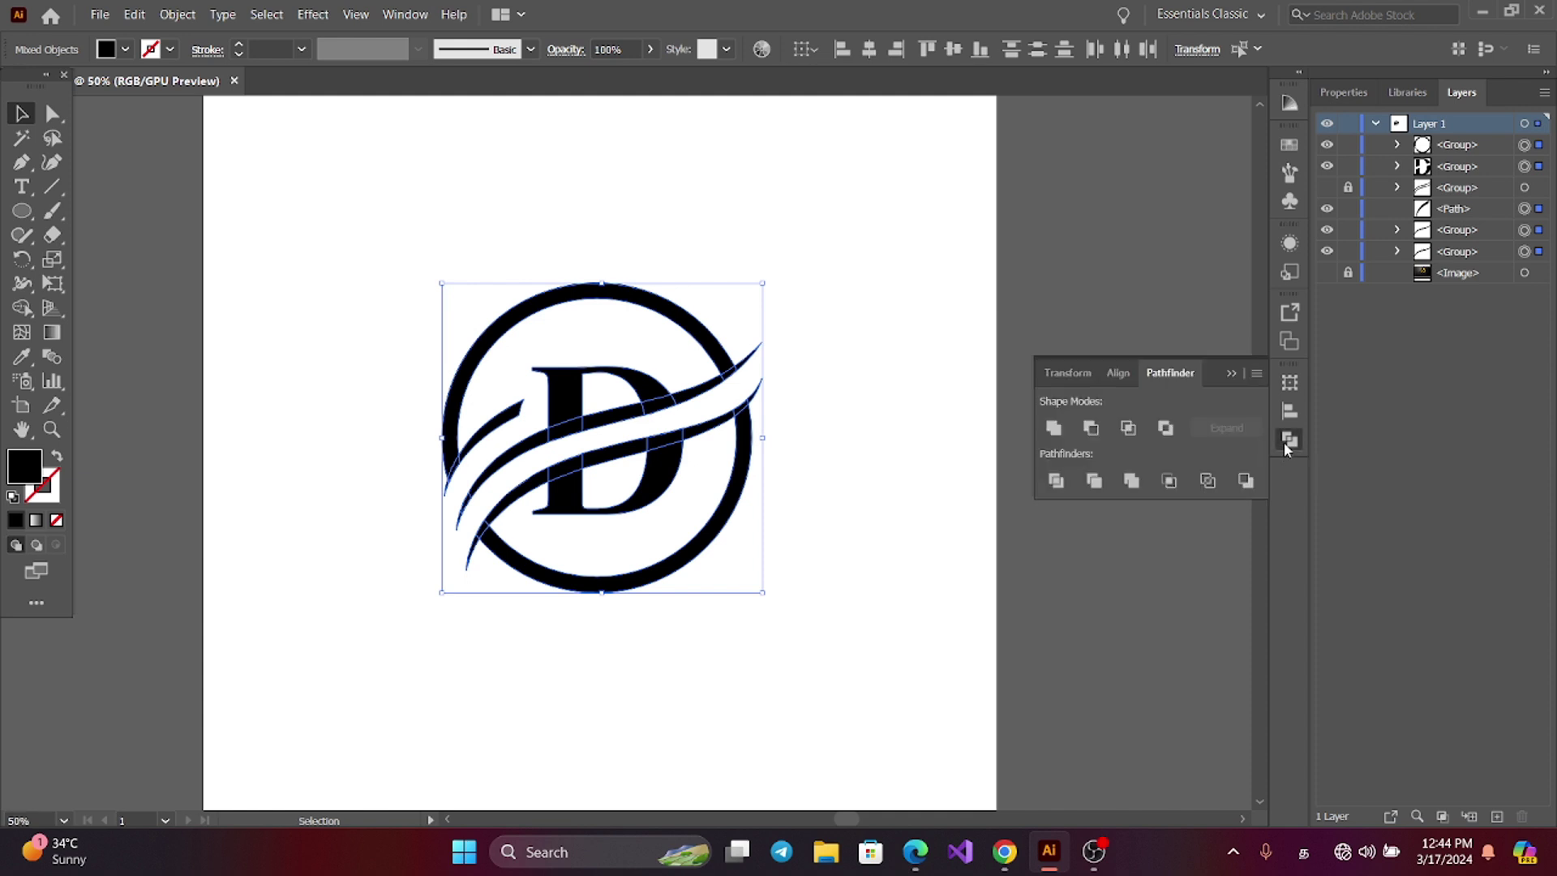
left_click(1054, 428)
left_click(1231, 374)
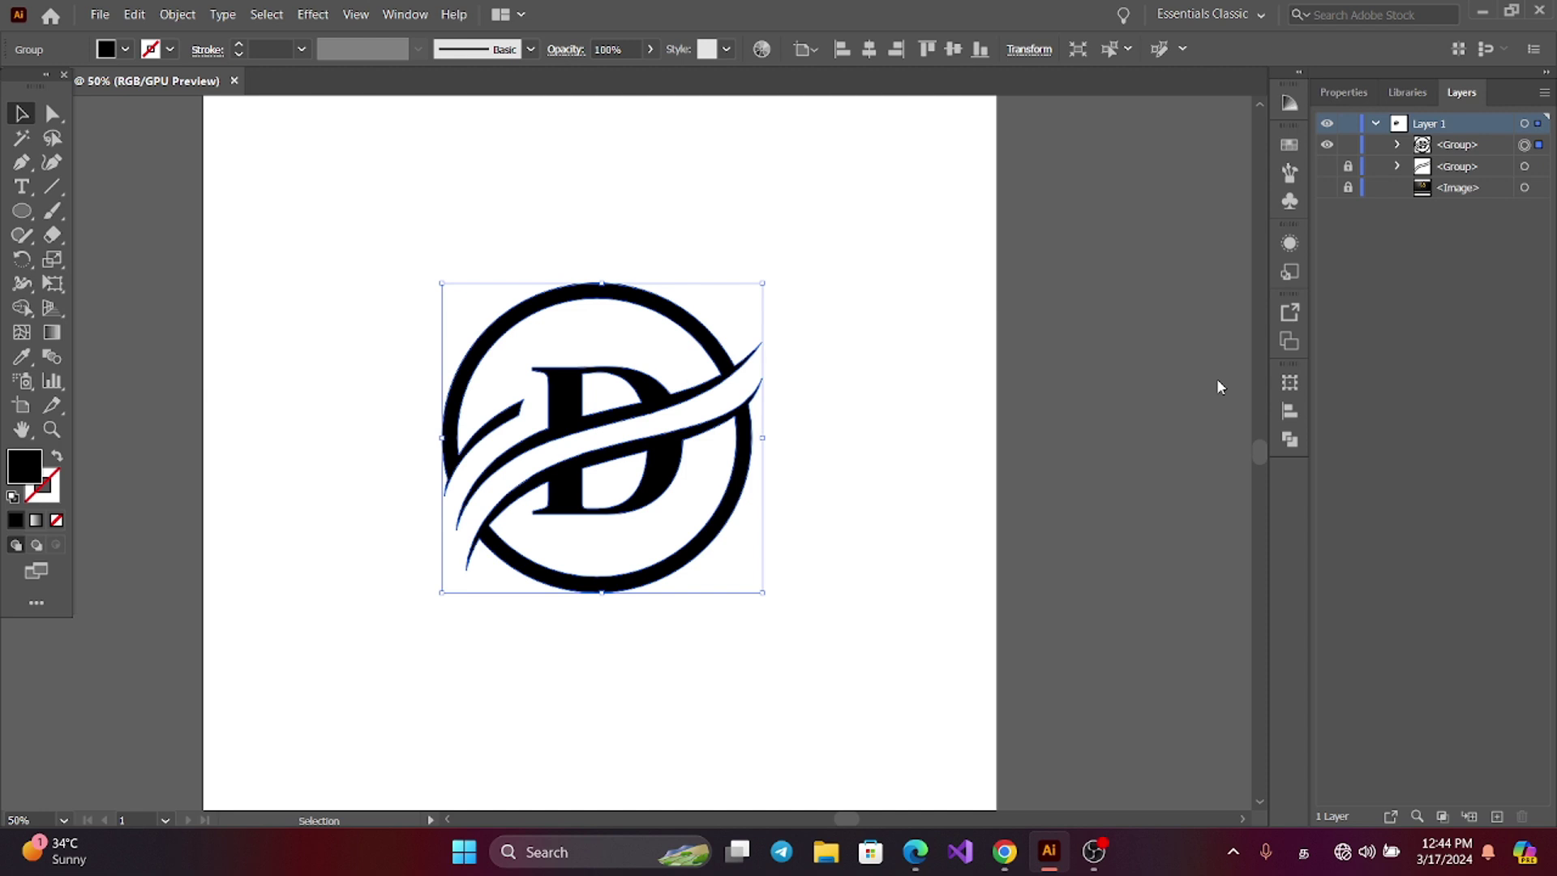
left_click(859, 461)
key("ctrl+minus")
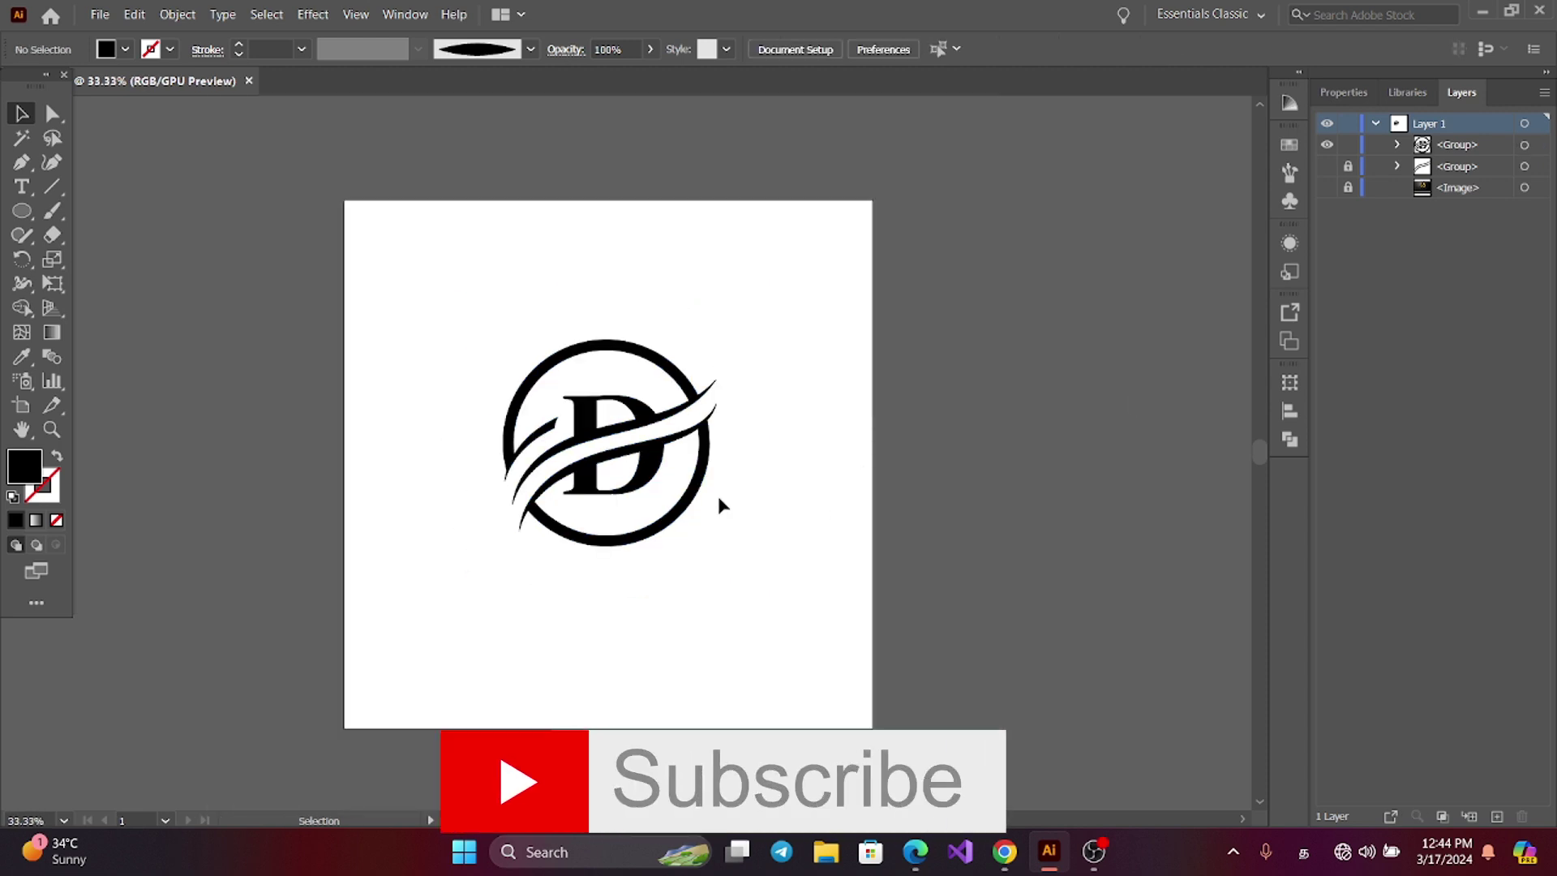
left_click_drag(448, 272, 767, 641)
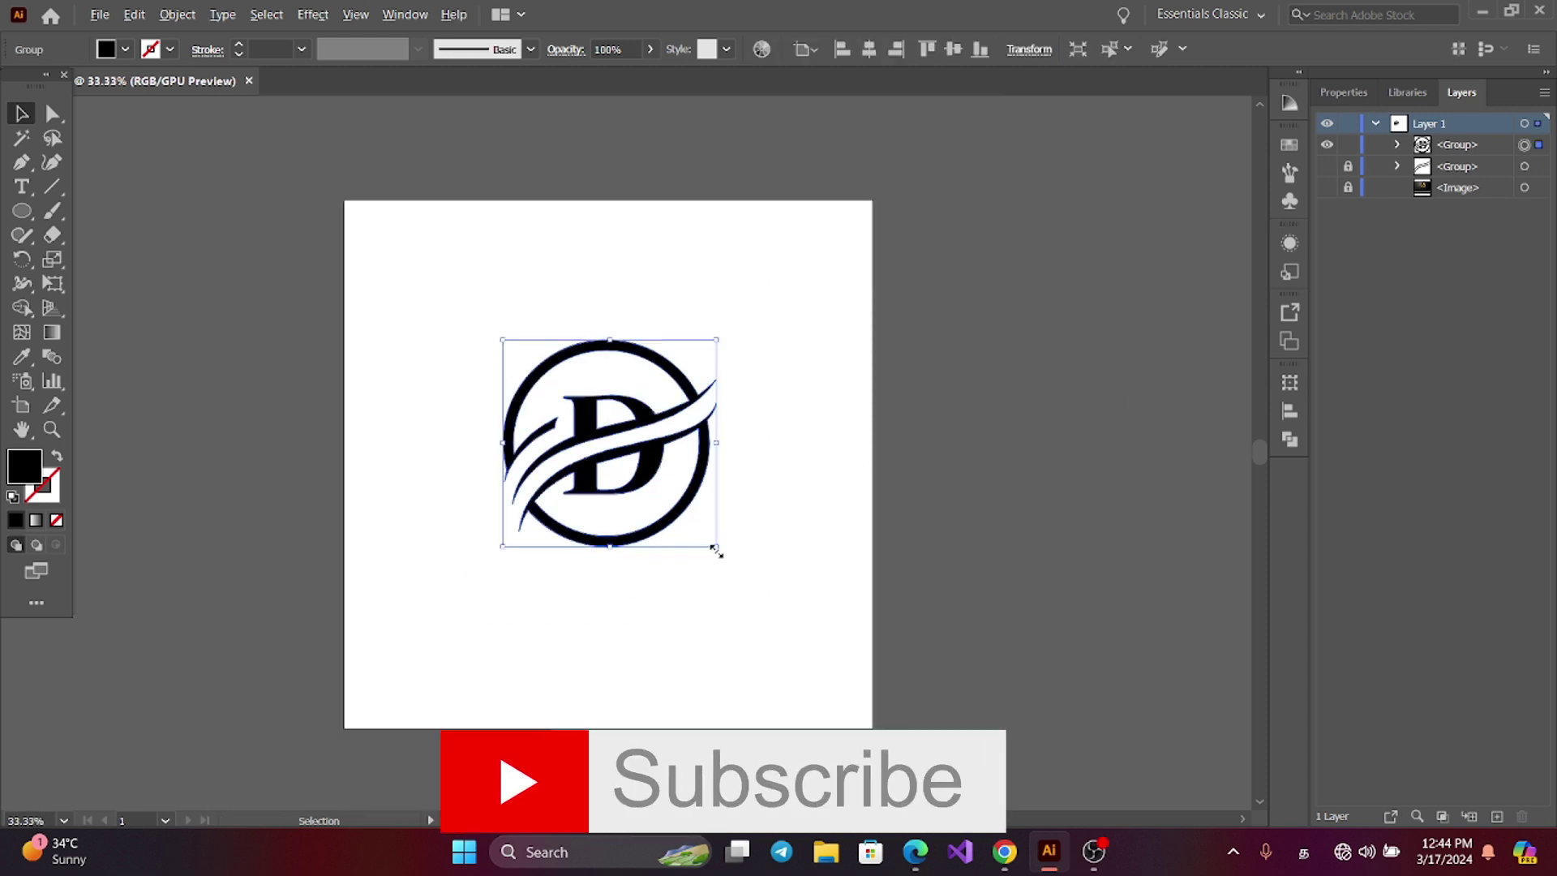
left_click_drag(715, 550, 766, 593)
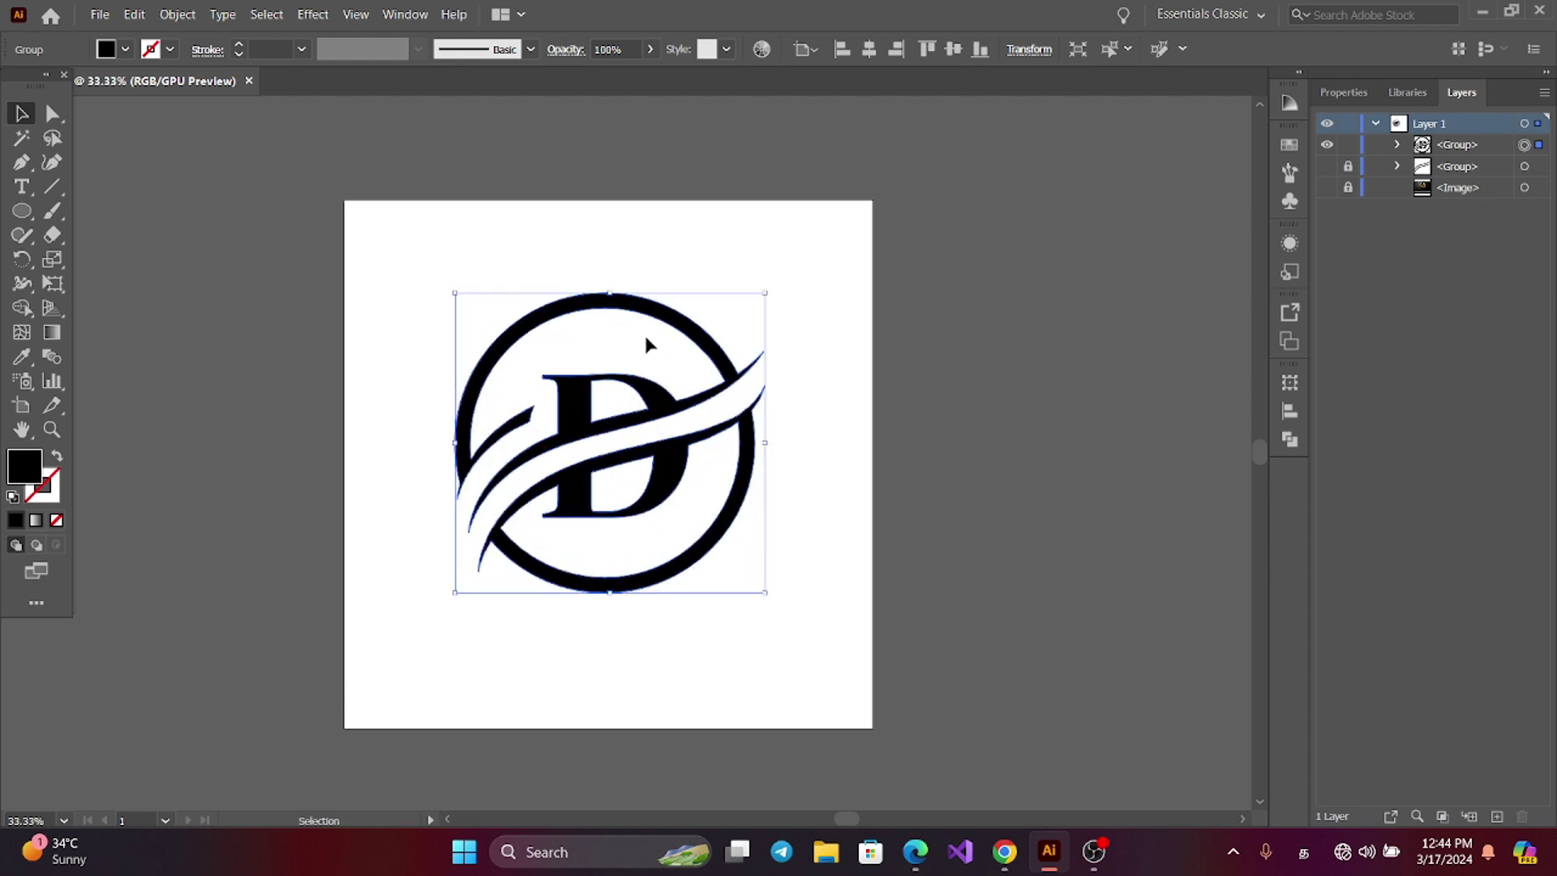
left_click(737, 694)
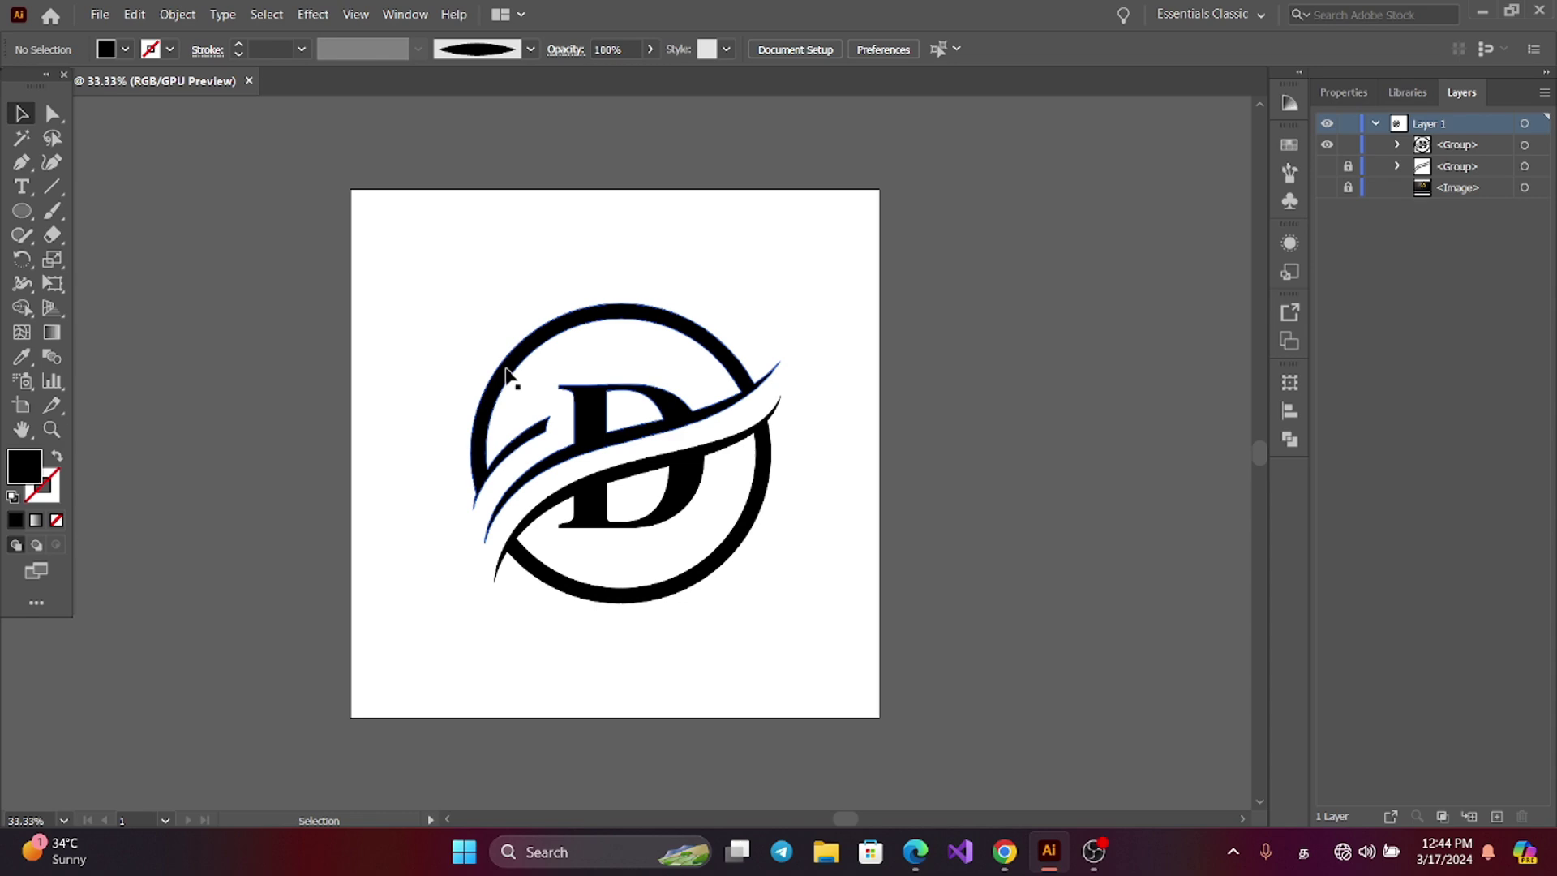
Step: Drag the golden texture image from the Downloads folder onto the canvas
left_click(825, 851)
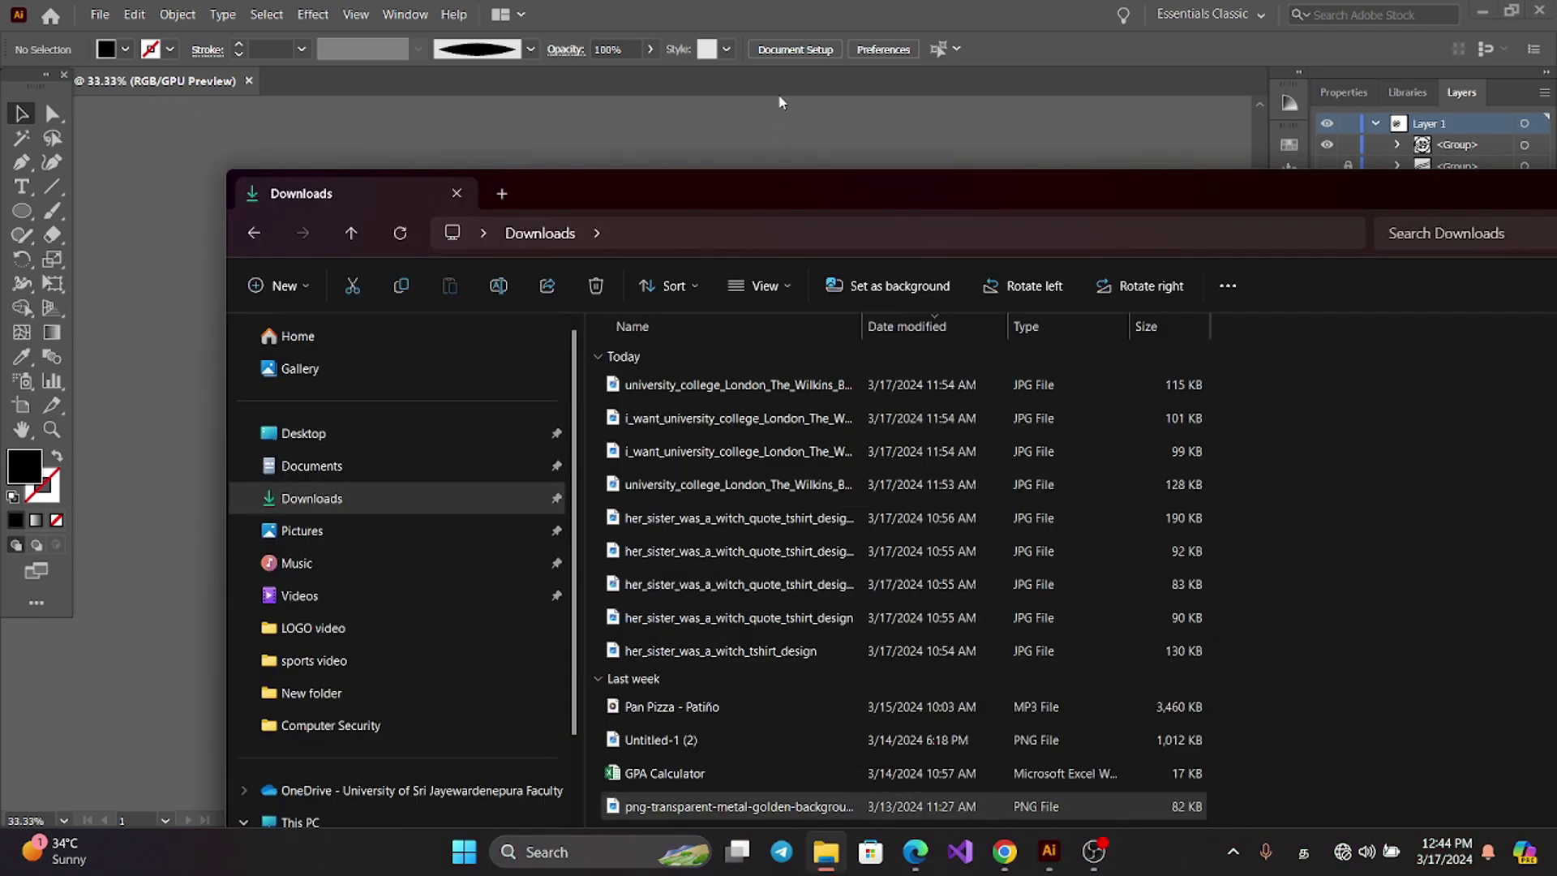
left_click_drag(781, 101, 781, 104)
left_click_drag(1129, 203, 805, 291)
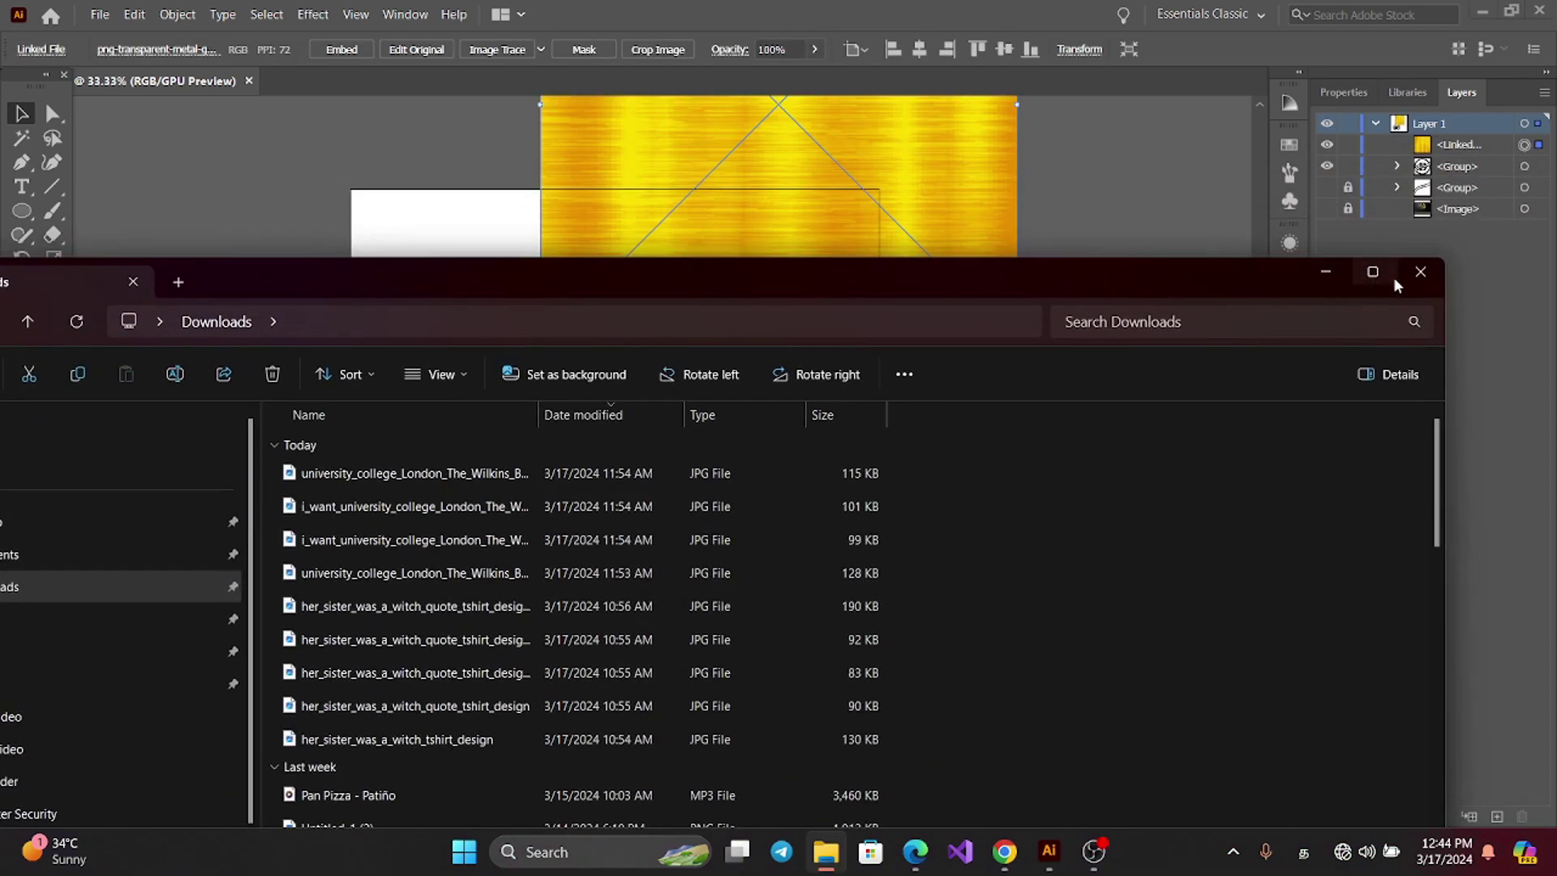
left_click(1420, 271)
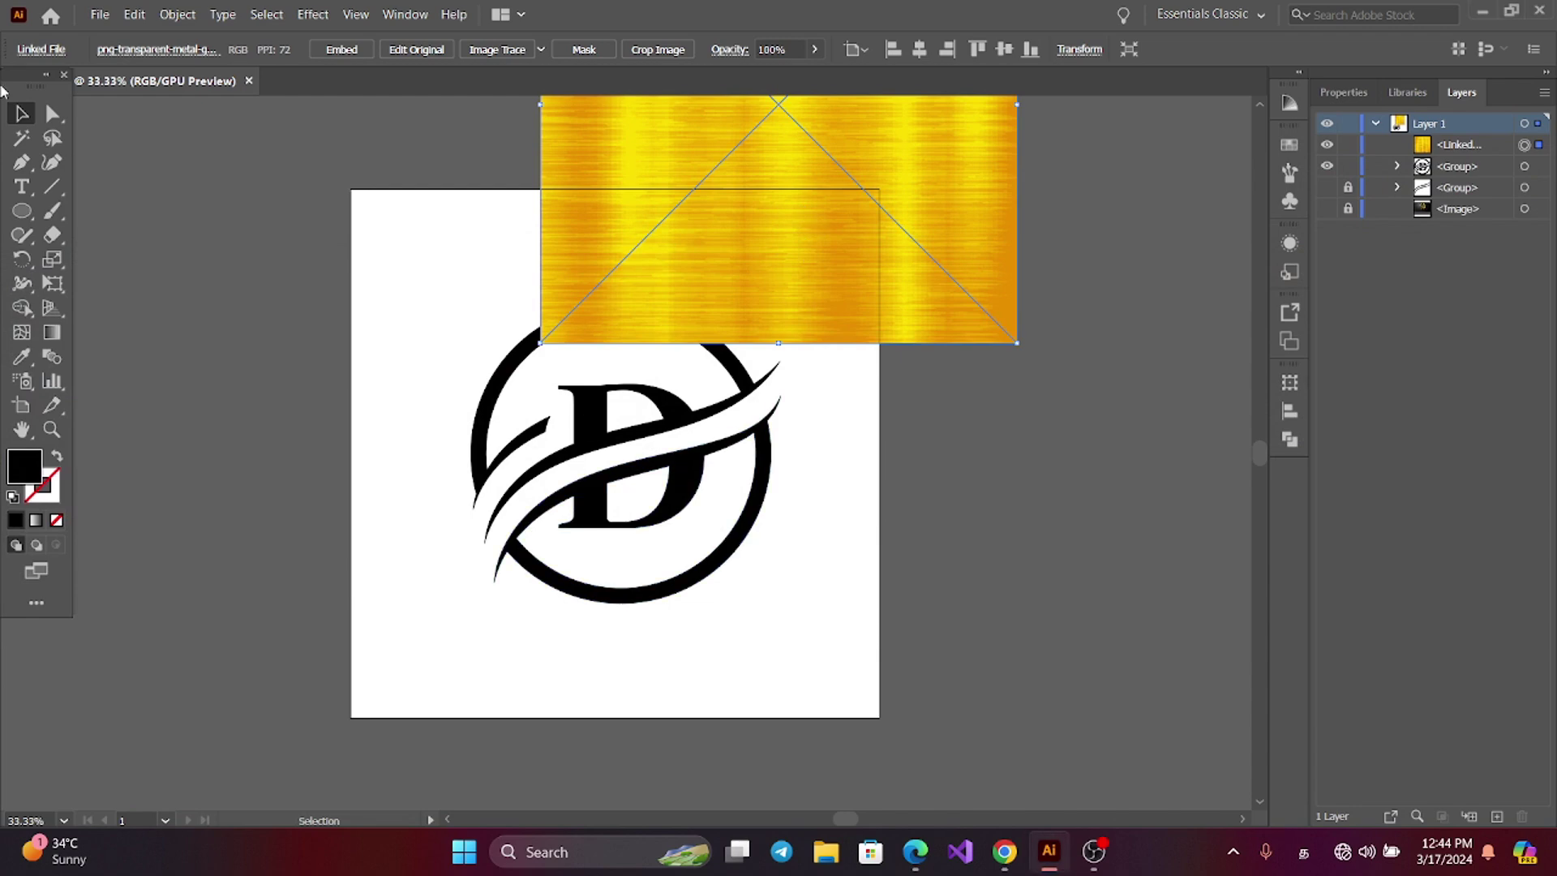
Step: Resize the gold image into a square over the artboard and send it to the back
left_click_drag(657, 209, 891, 698)
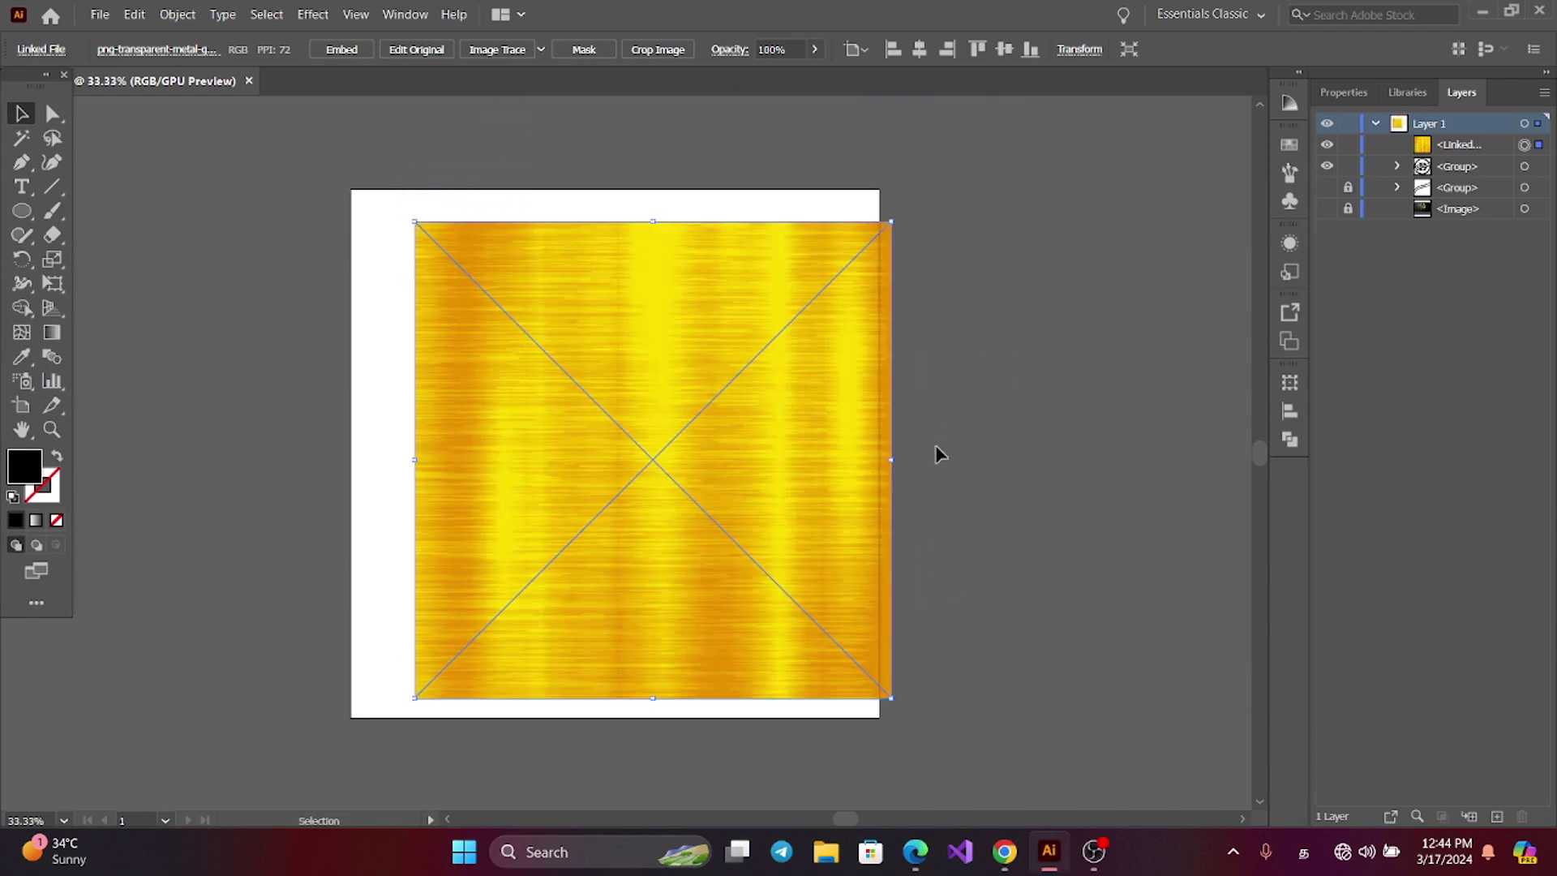
left_click_drag(857, 464, 770, 469)
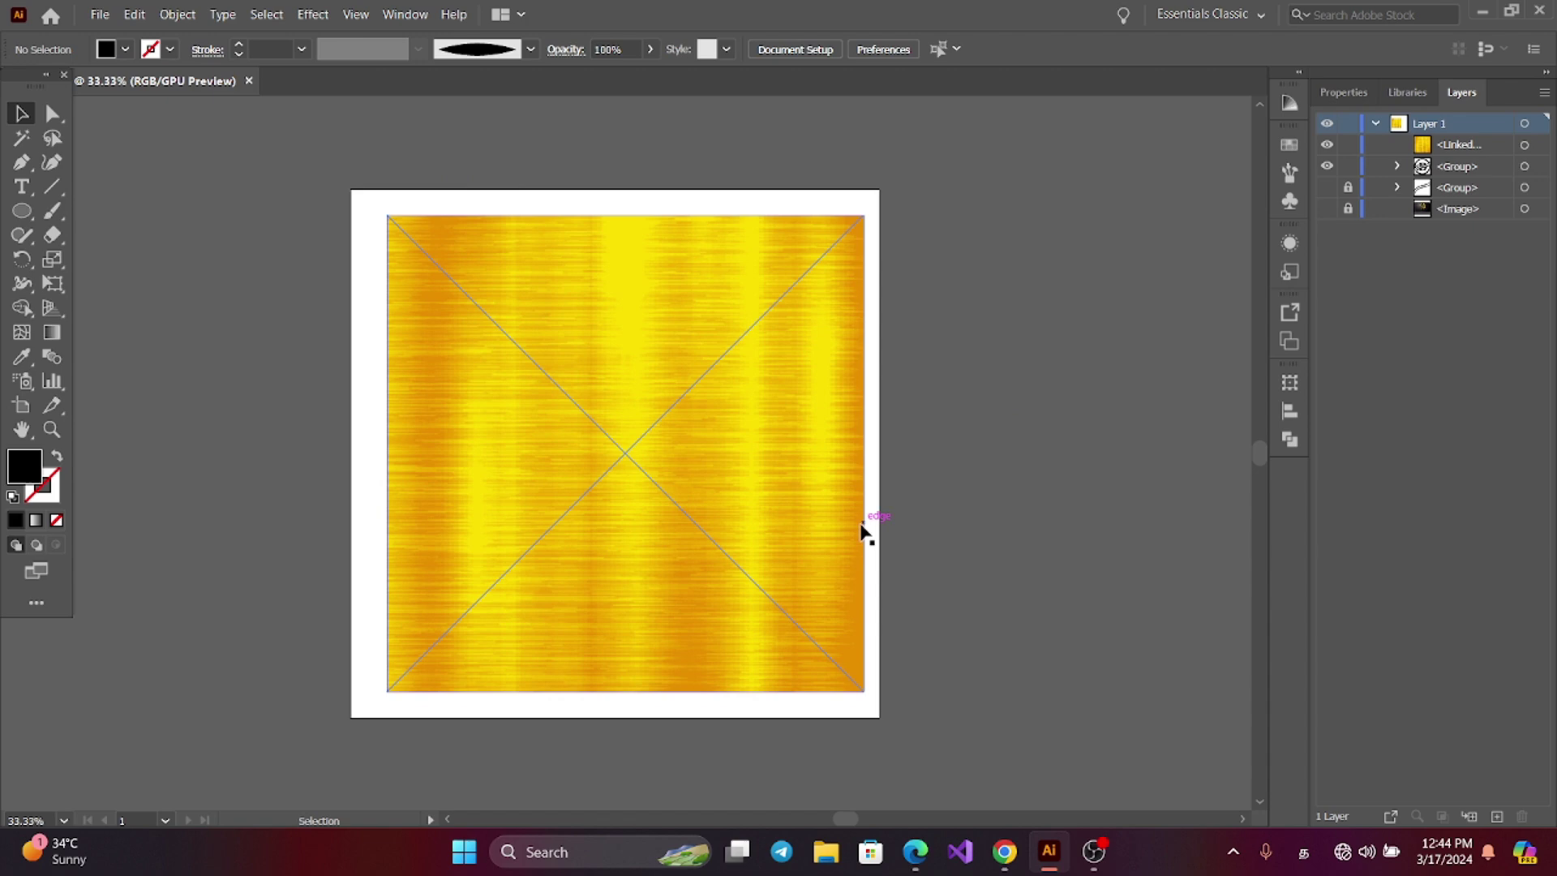
left_click(781, 492)
right_click(623, 409)
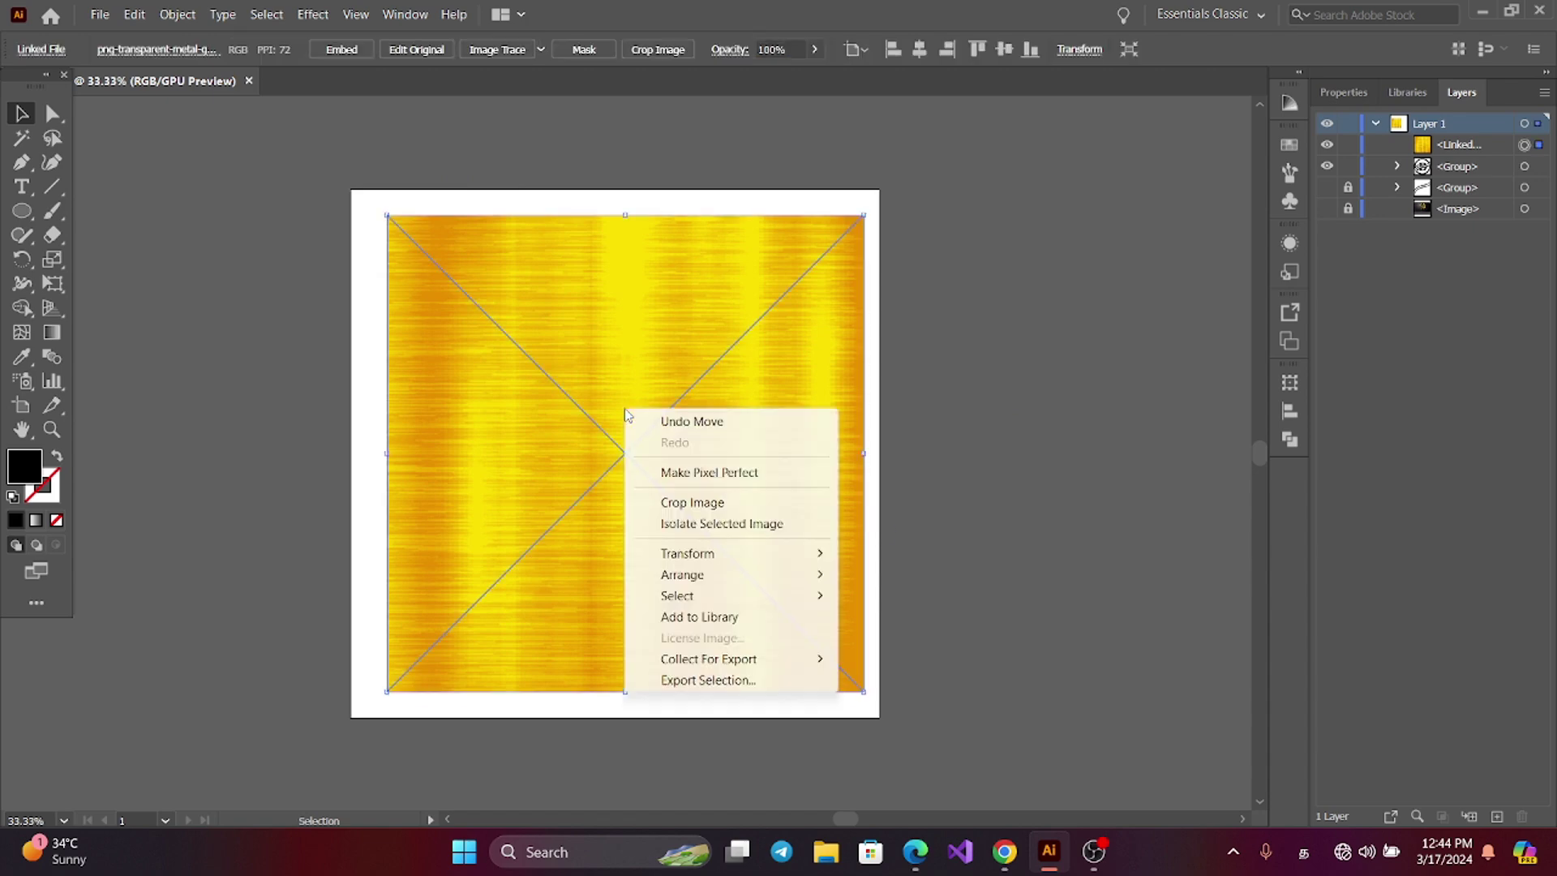
mouse_move(726, 584)
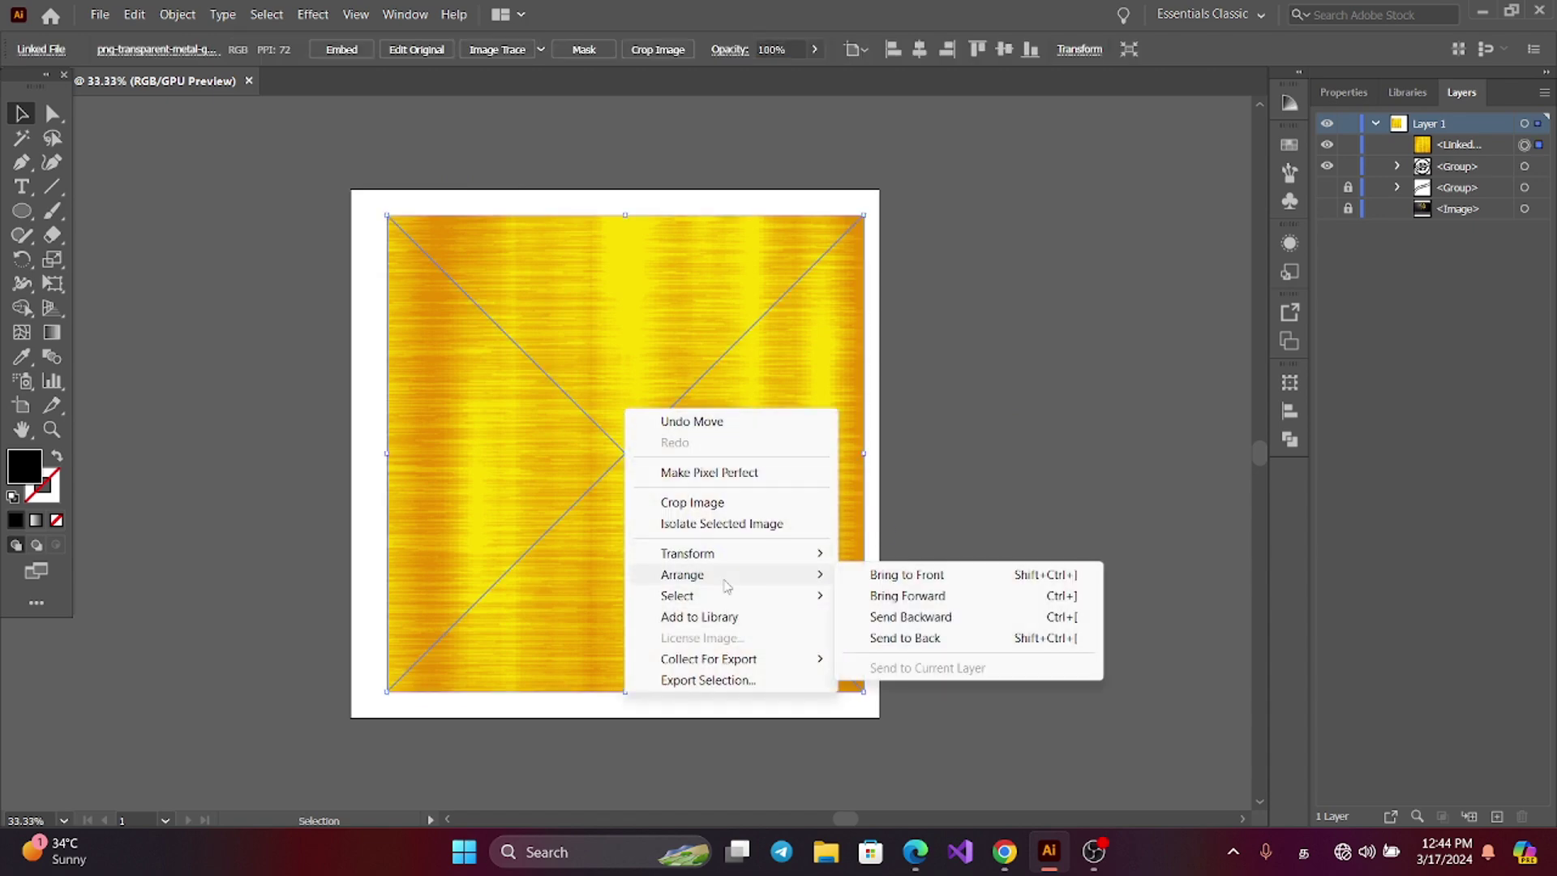
left_click(949, 637)
left_click(957, 572)
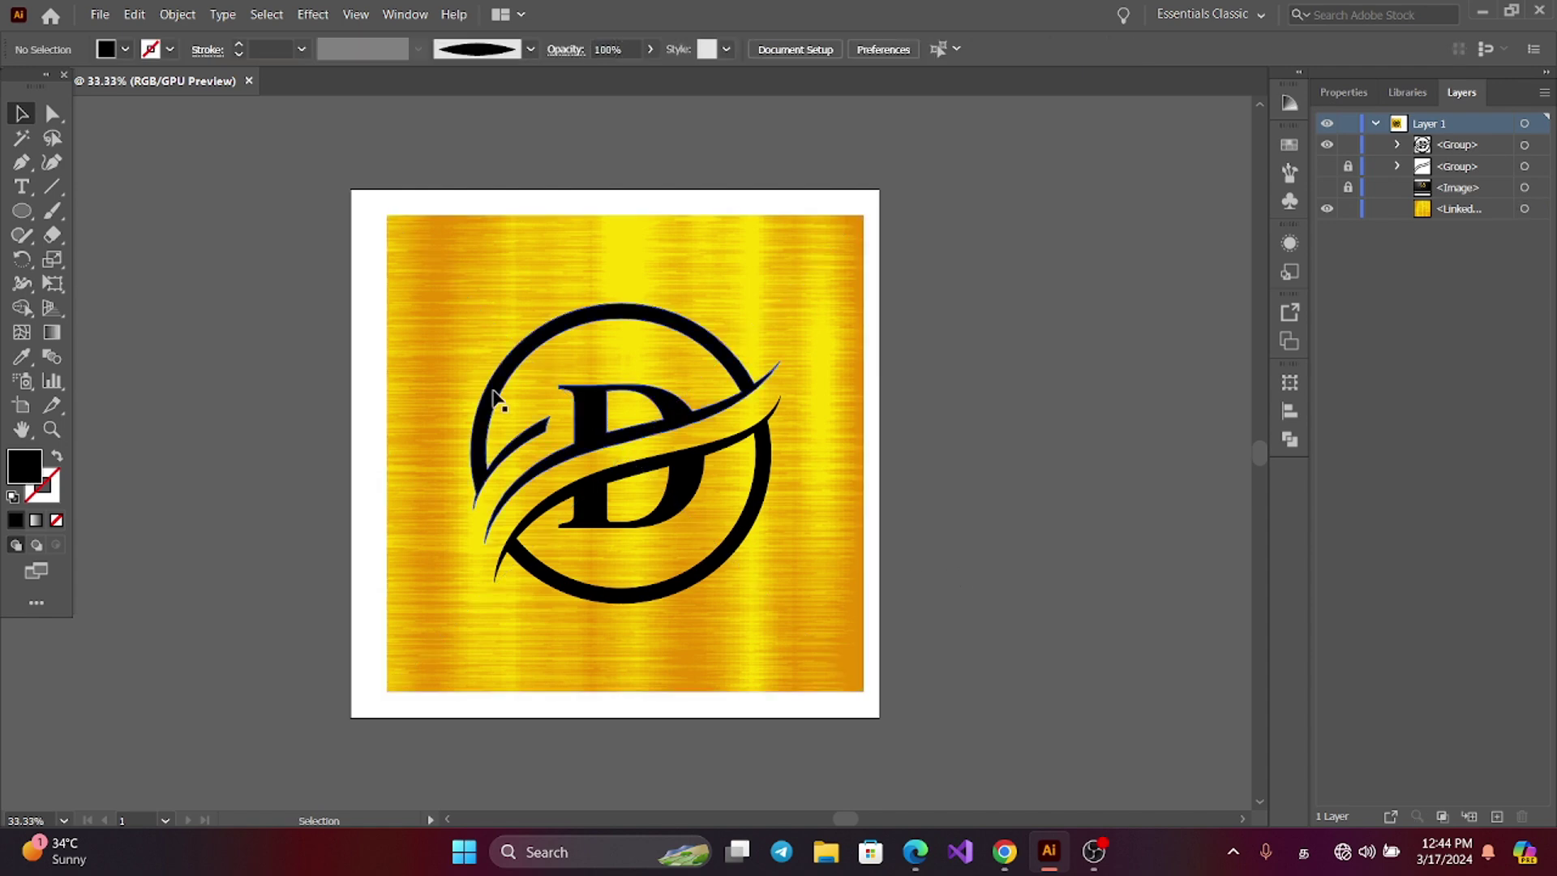
Step: Make the logo a compound path
left_click(493, 394)
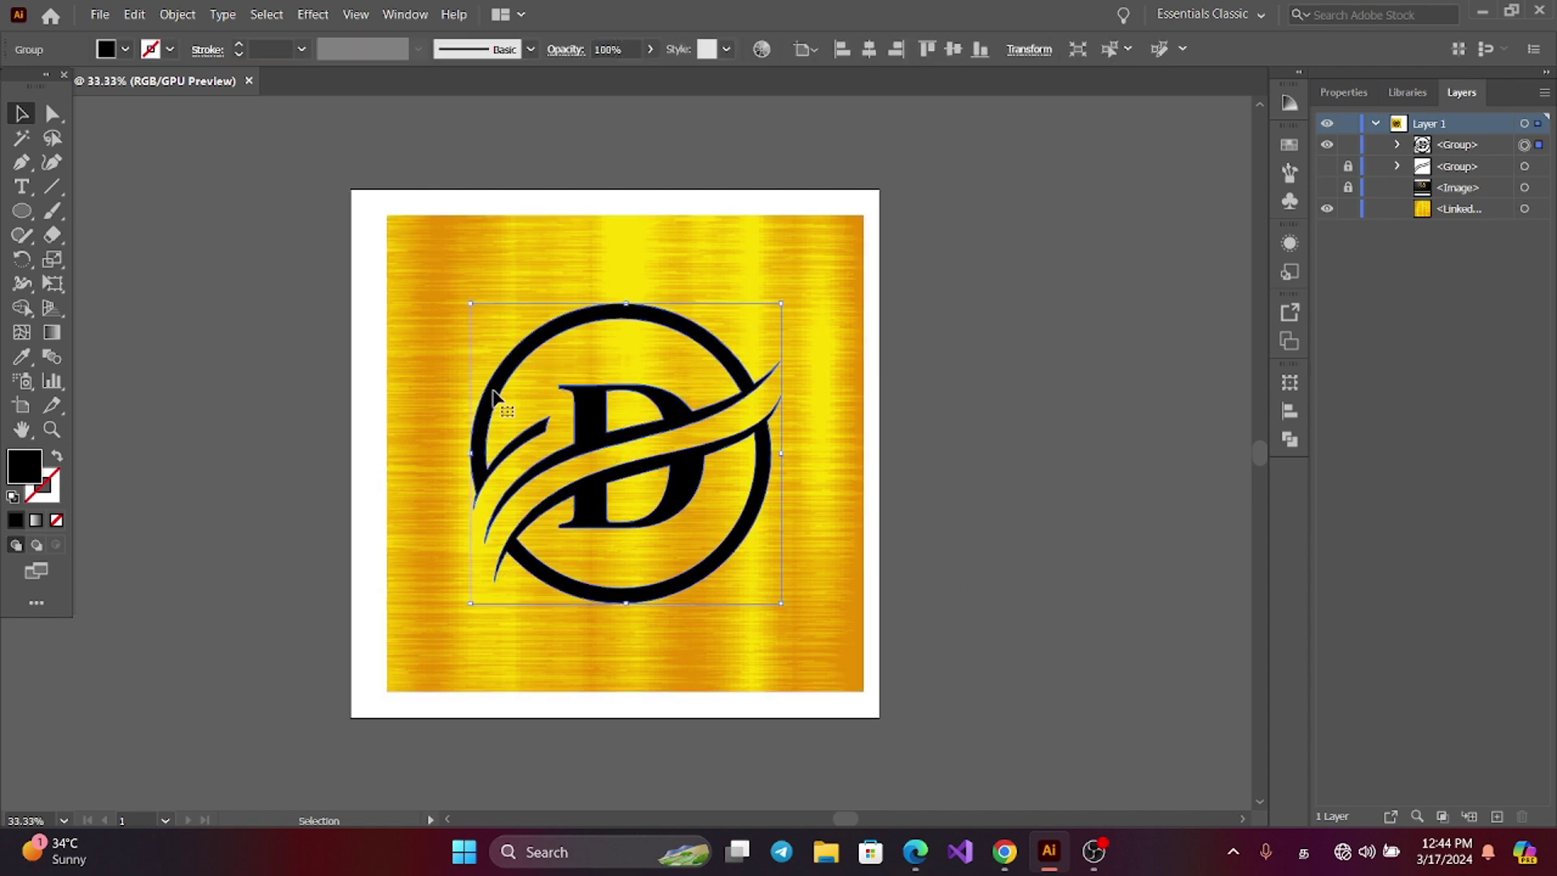
left_click(176, 15)
mouse_move(427, 705)
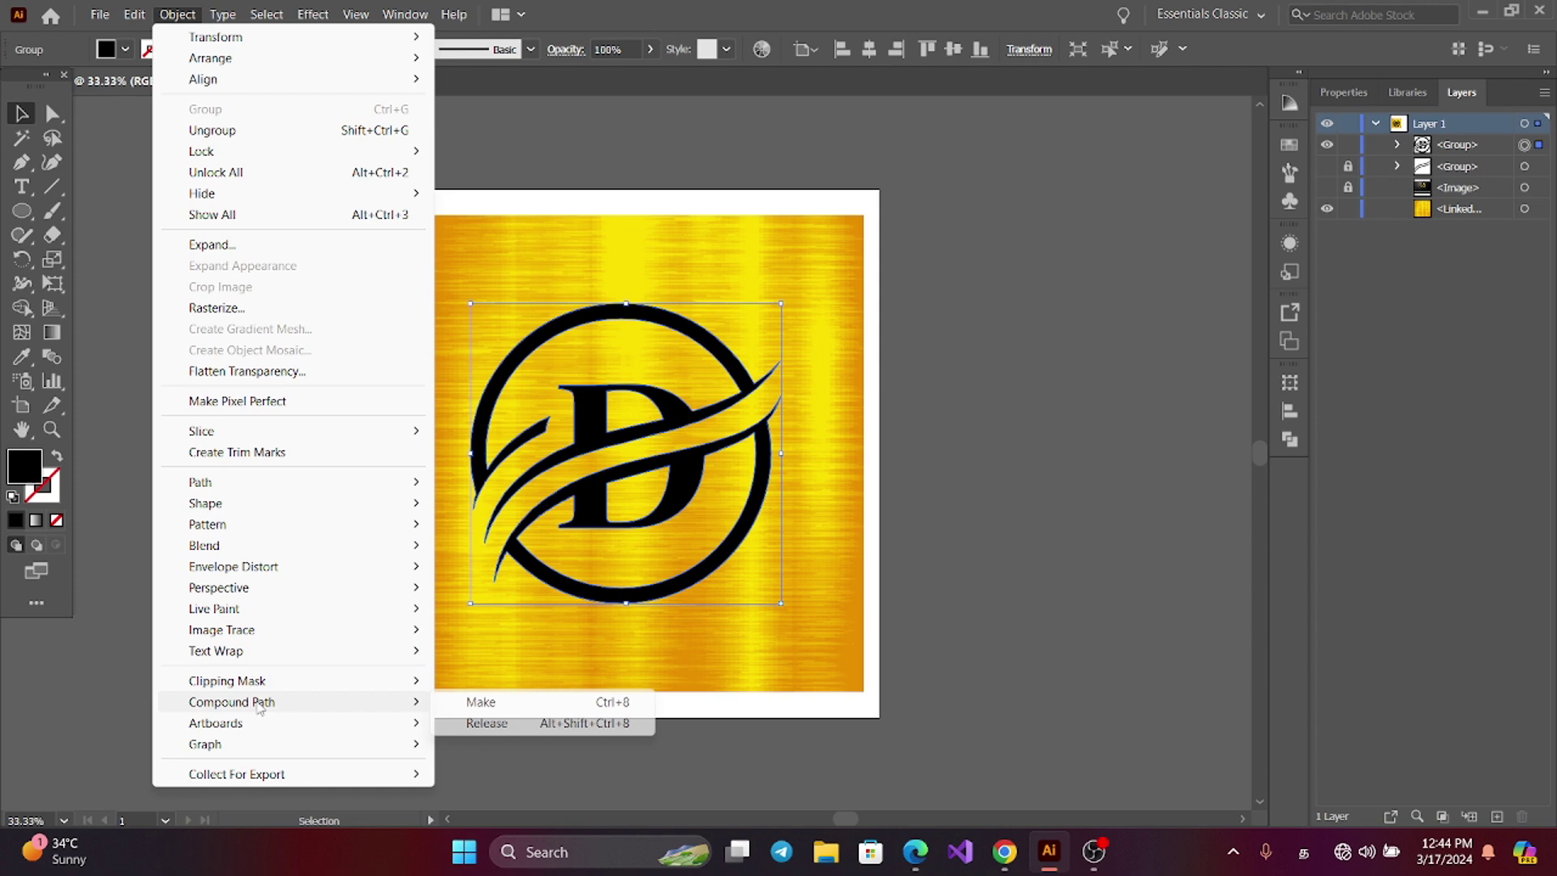
left_click(487, 703)
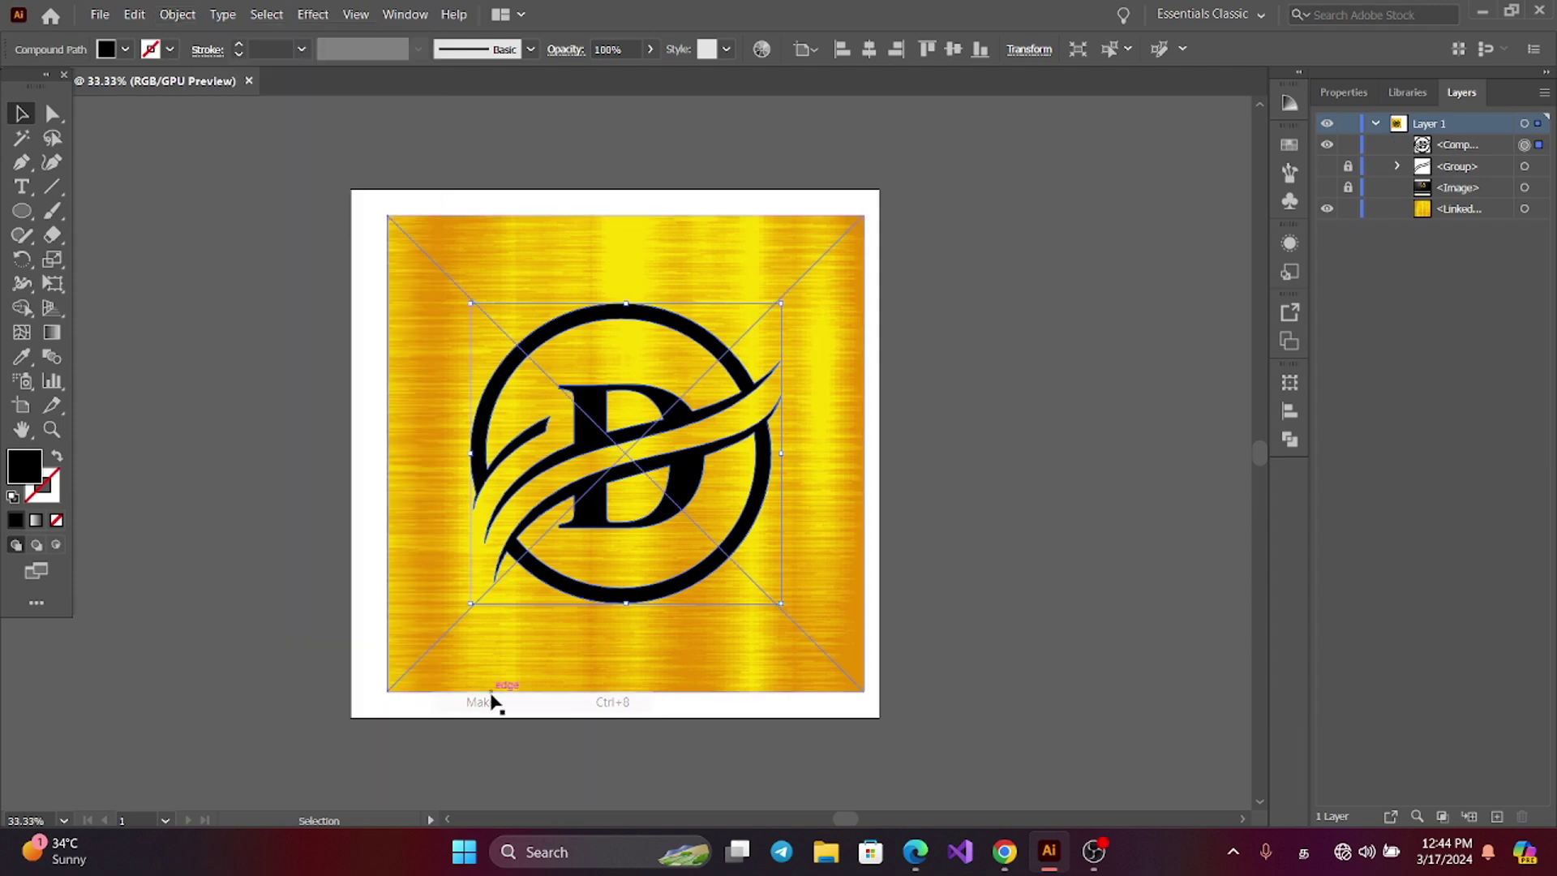
left_click(236, 459)
Step: Select the logo with the gold image and apply Object > Clipping Mask > Make
left_click_drag(377, 260, 903, 687)
left_click(176, 14)
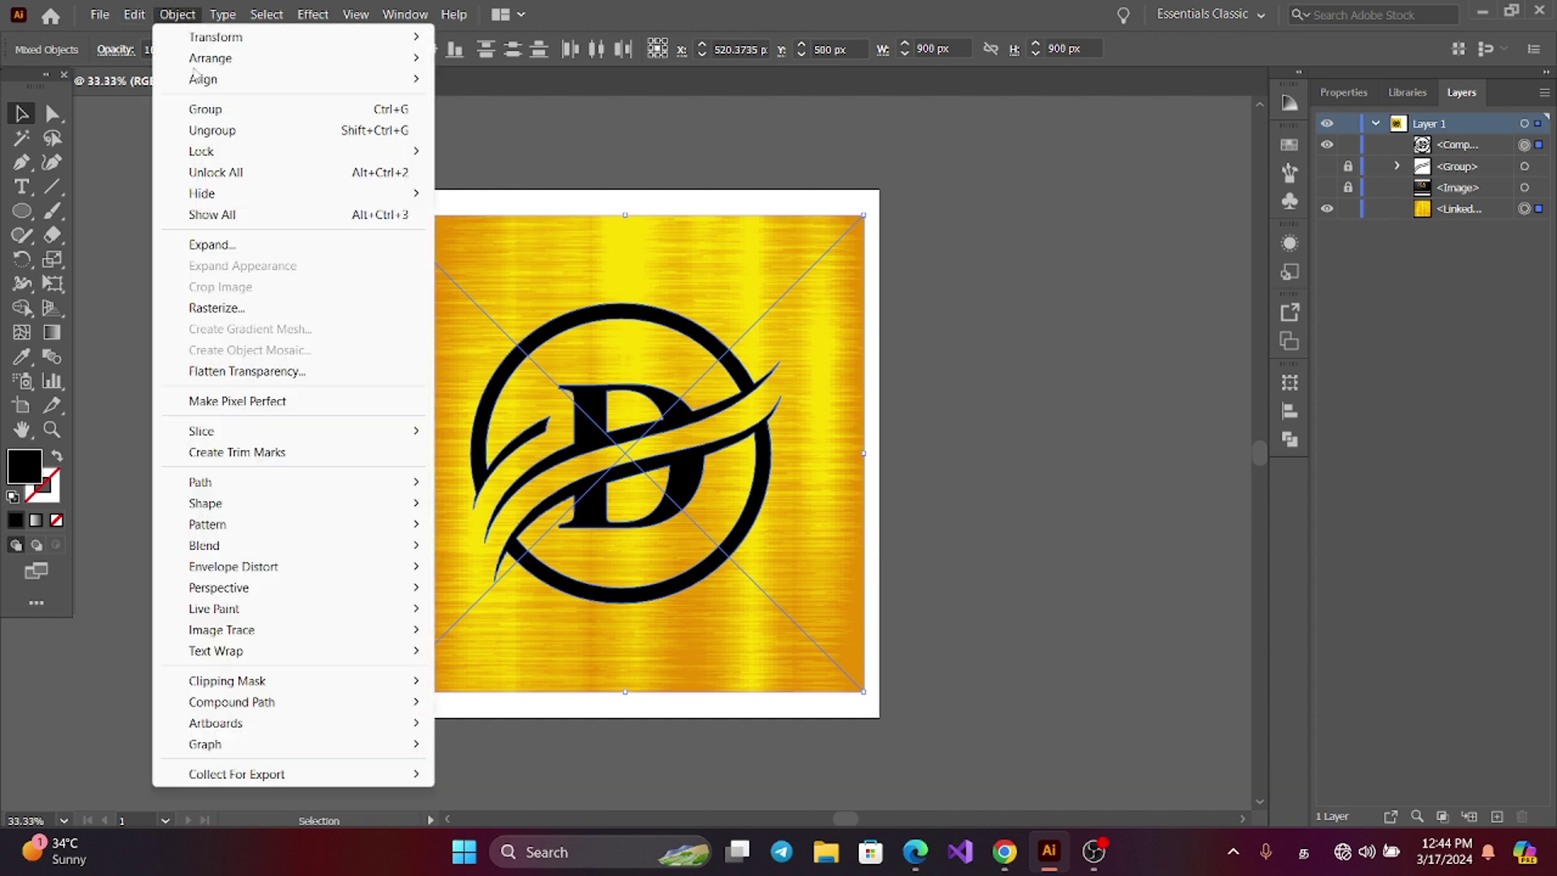
mouse_move(259, 680)
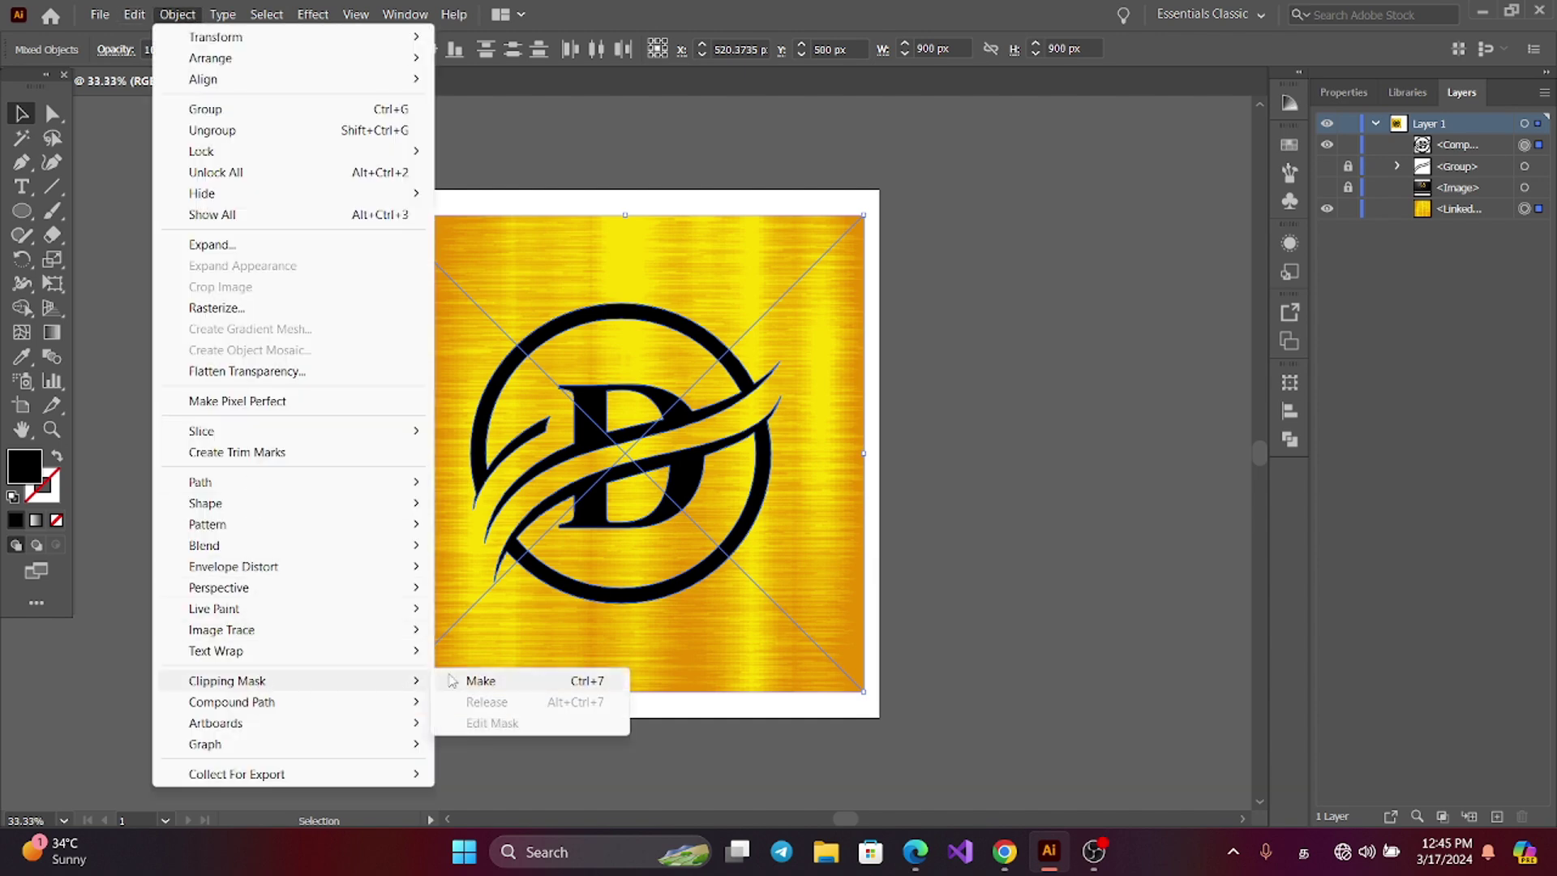
left_click(471, 681)
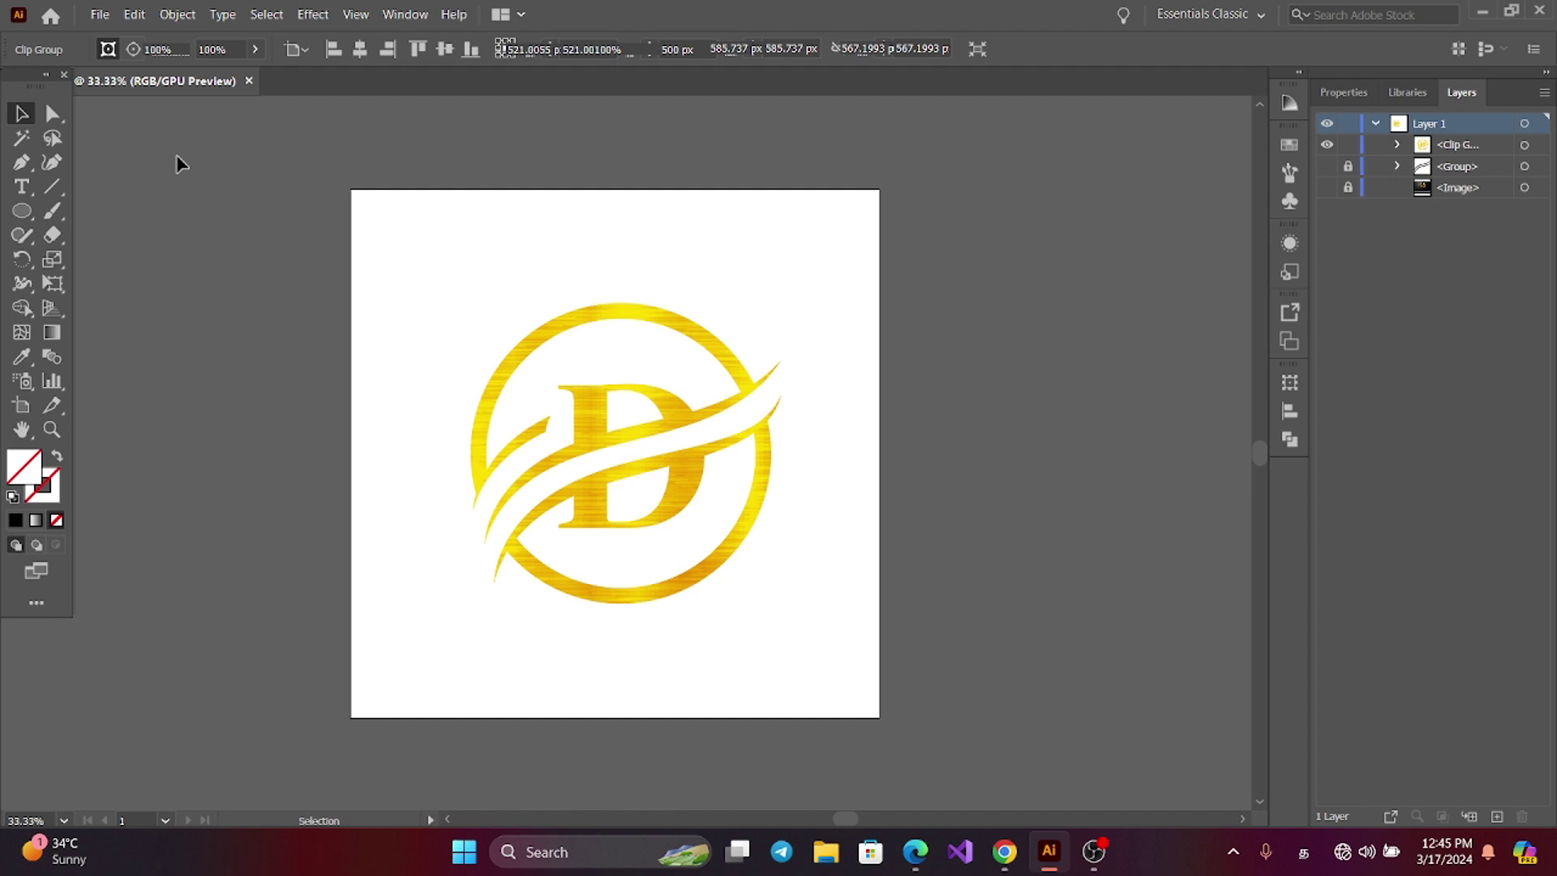
left_click(177, 154)
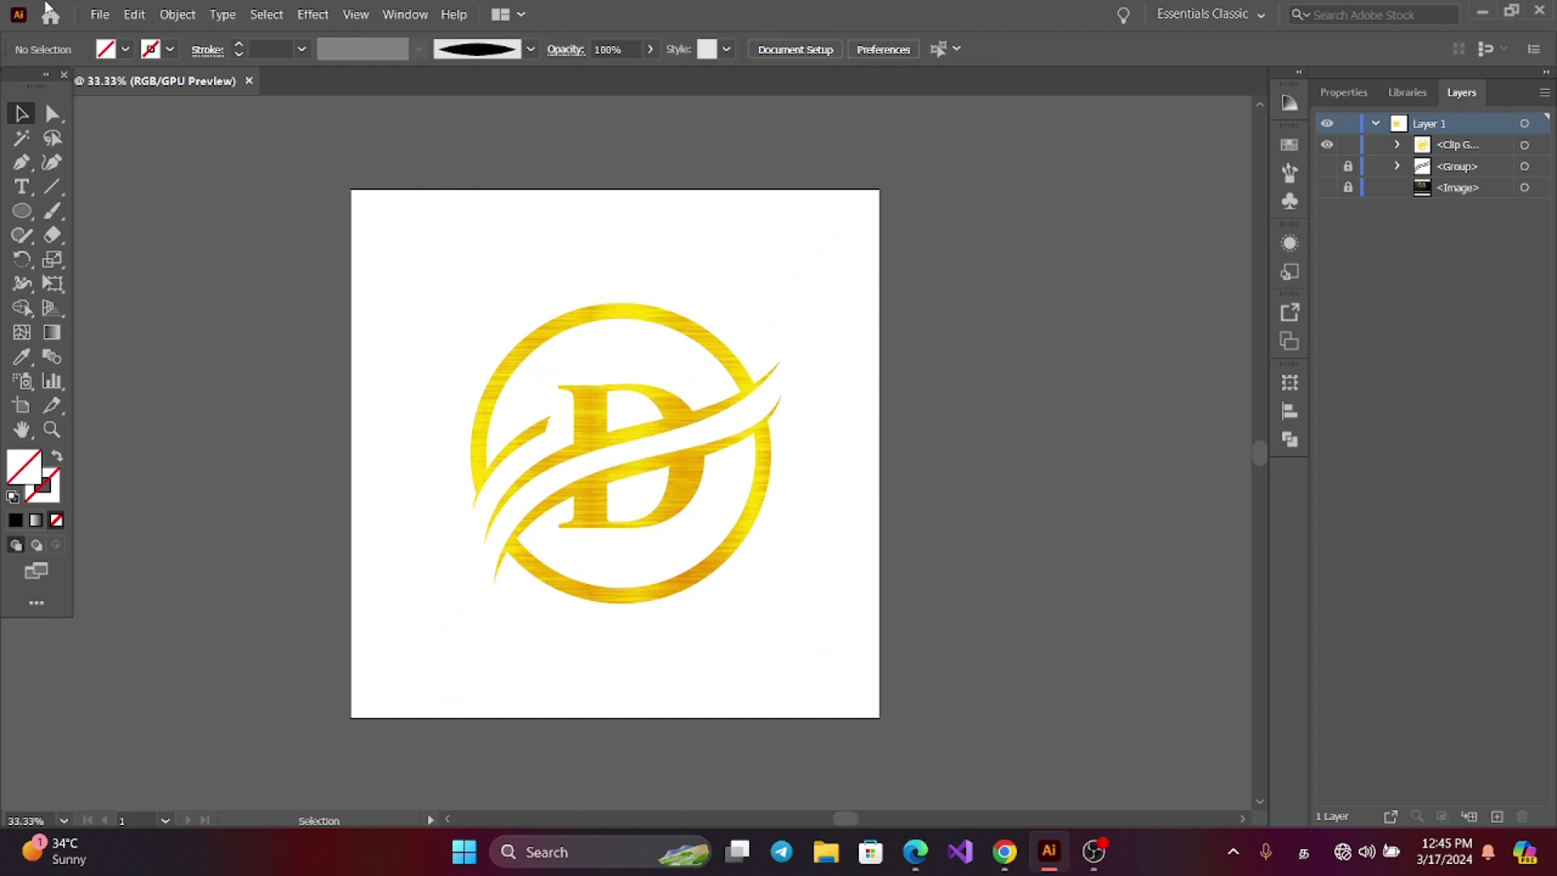
left_click(99, 14)
mouse_move(359, 383)
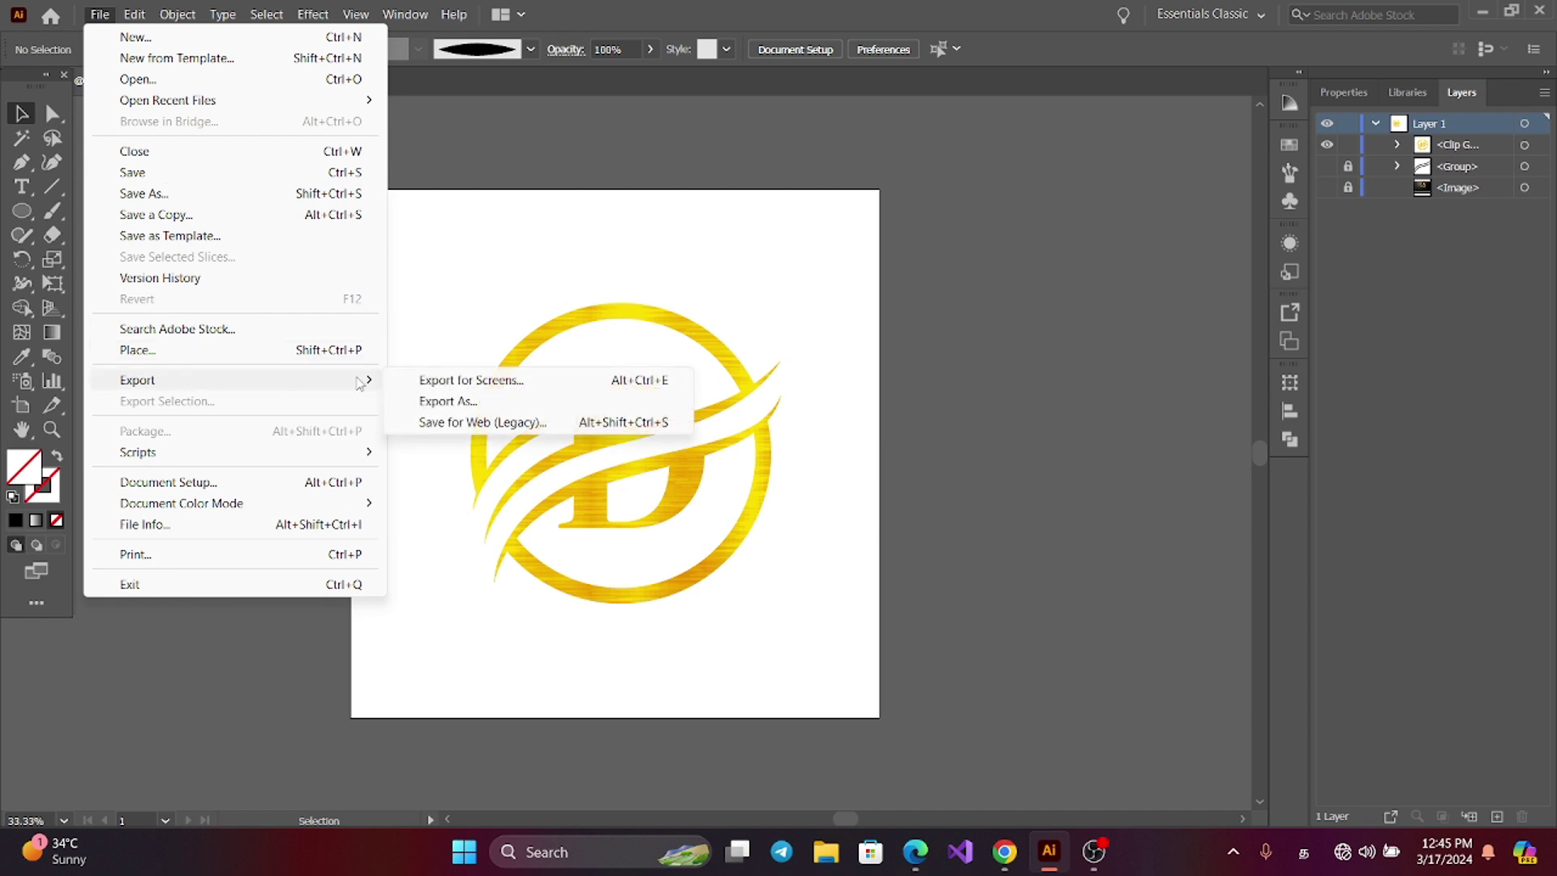
left_click(939, 227)
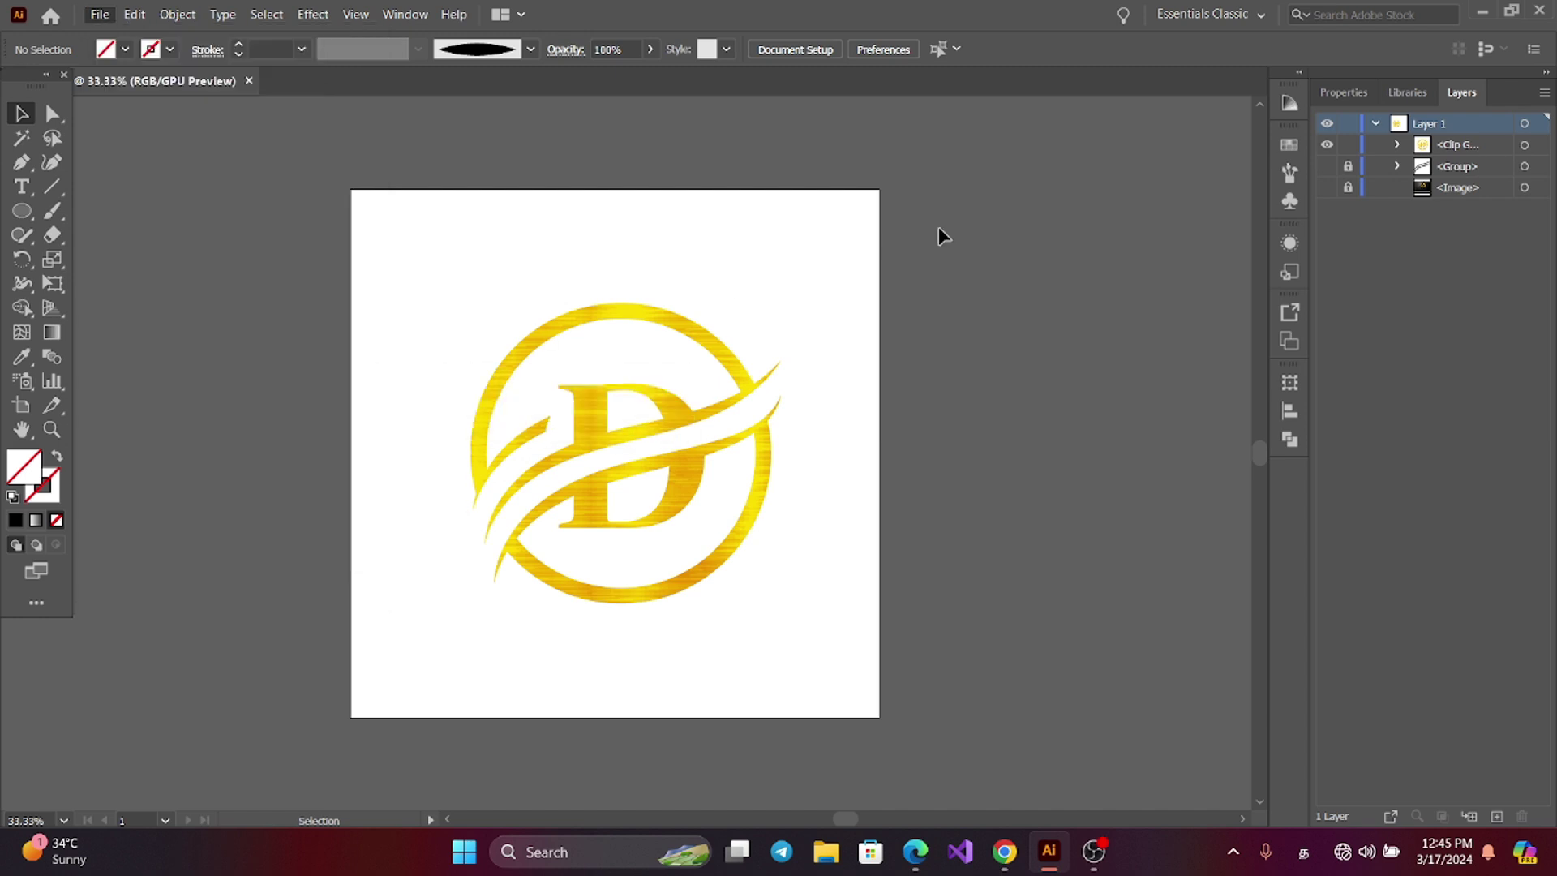